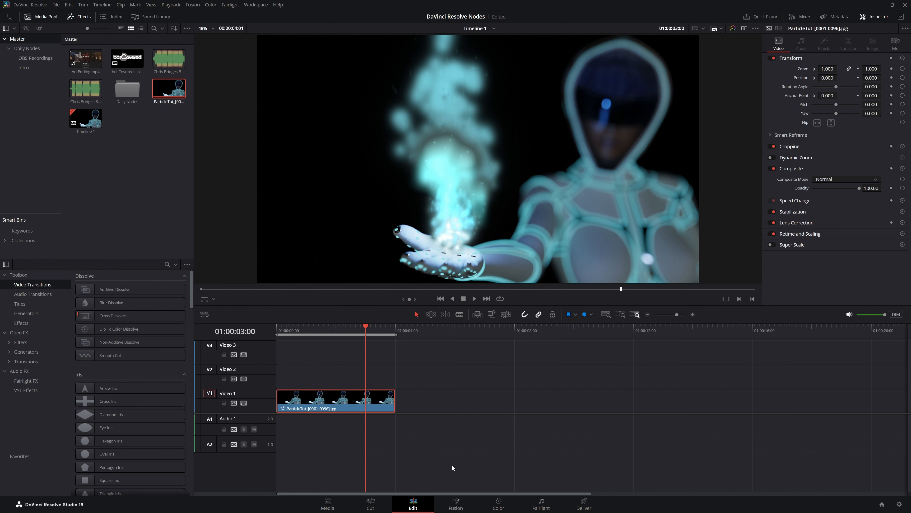
# - Open the clip's Fusion composition and play the finished particle effect from the first frame
pyautogui.click(456, 503)
pyautogui.moveTo(458, 385); pyautogui.dragTo(611, 417)
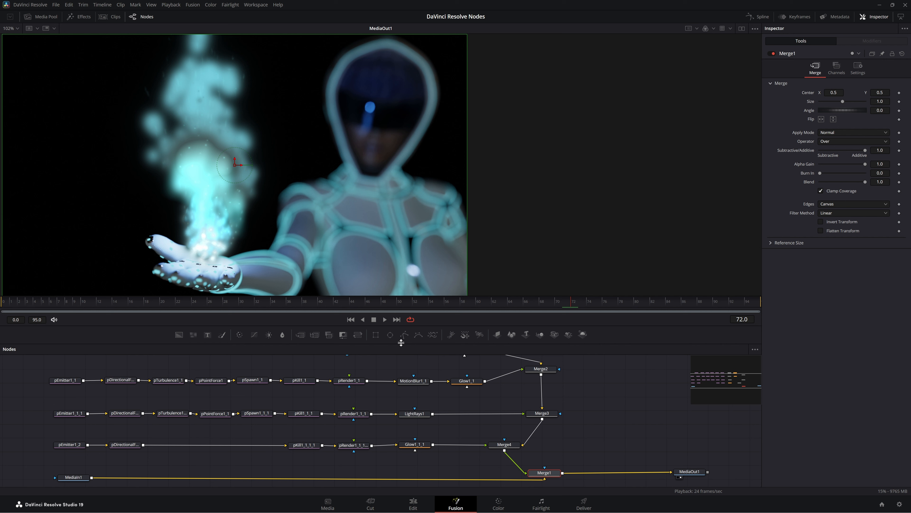
pyautogui.click(351, 319)
pyautogui.click(384, 319)
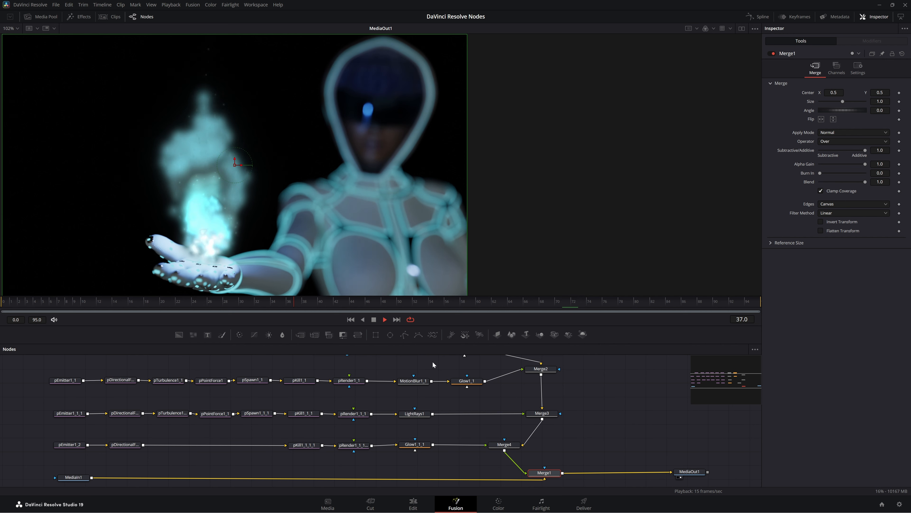
pyautogui.click(420, 369)
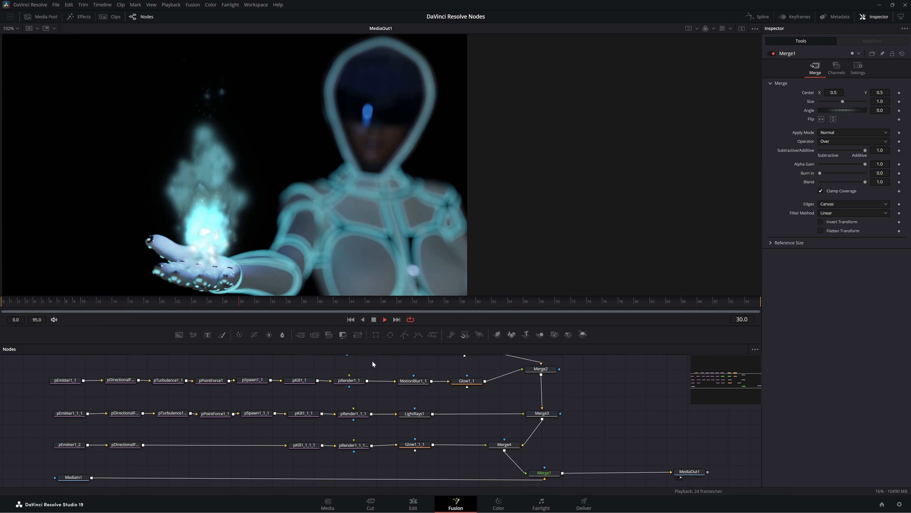
pyautogui.click(374, 320)
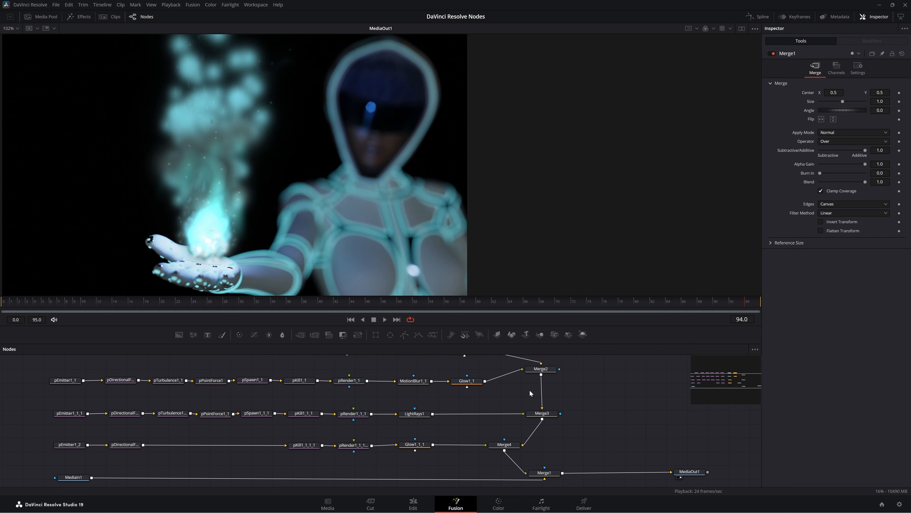
# - Review the particle node rows, replay the composite and return to the first frame
pyautogui.moveTo(596, 377); pyautogui.dragTo(580, 413)
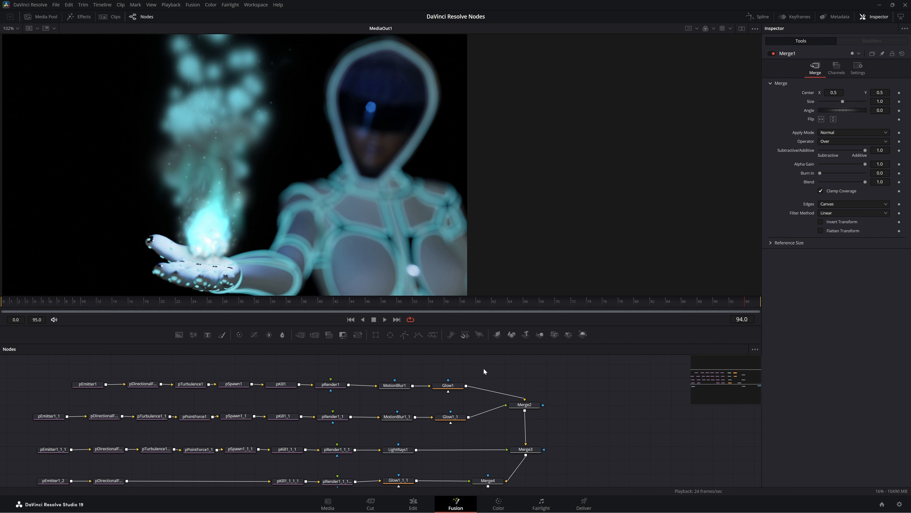
pyautogui.moveTo(586, 423); pyautogui.dragTo(598, 402)
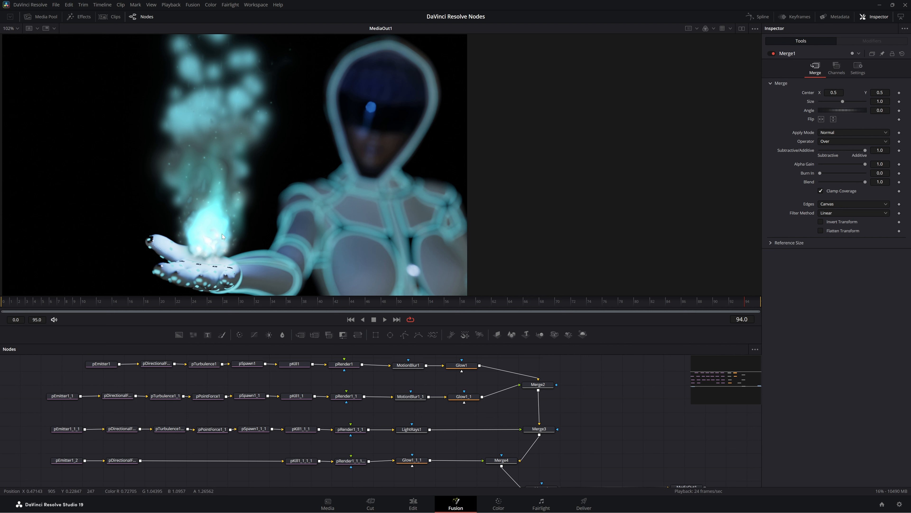
pyautogui.click(385, 319)
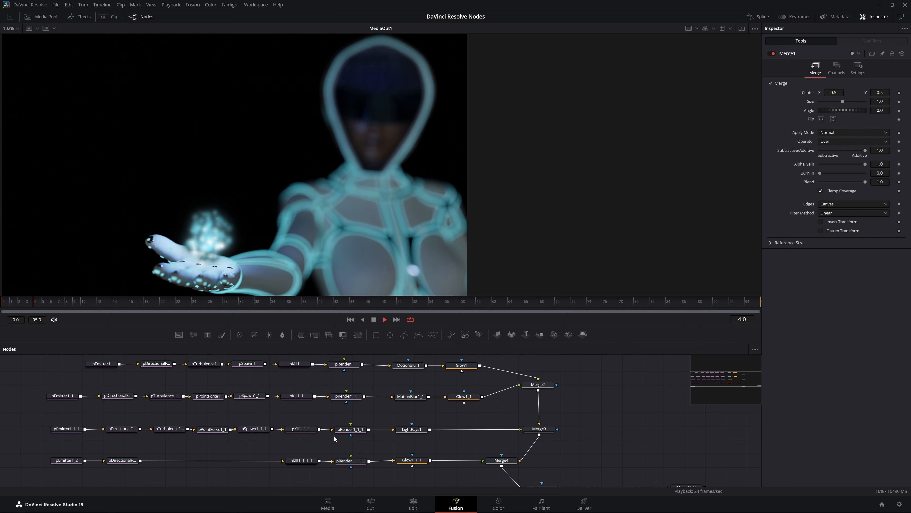
pyautogui.click(375, 320)
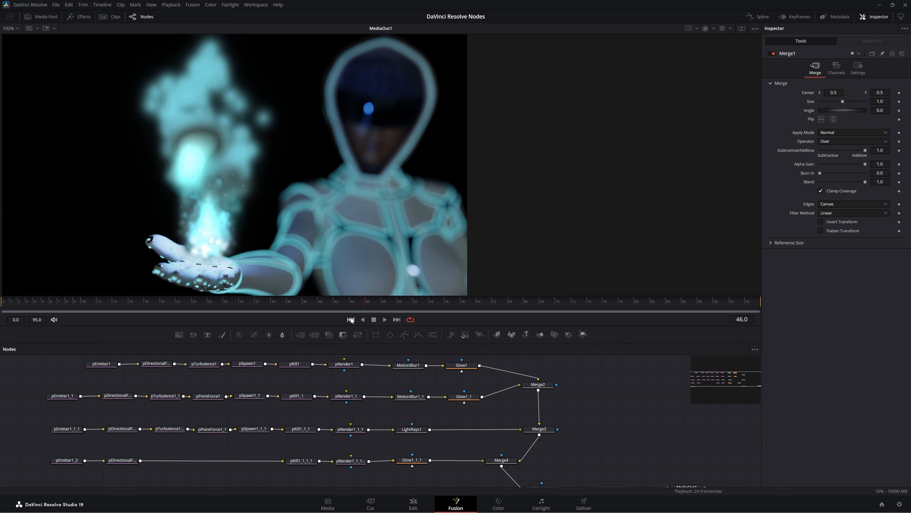
pyautogui.click(350, 320)
# - Play MediaIn1 alone in the viewer, moving it closer to the merge chain and placing Merge1 beneath Merge4
pyautogui.moveTo(585, 441); pyautogui.dragTo(554, 389)
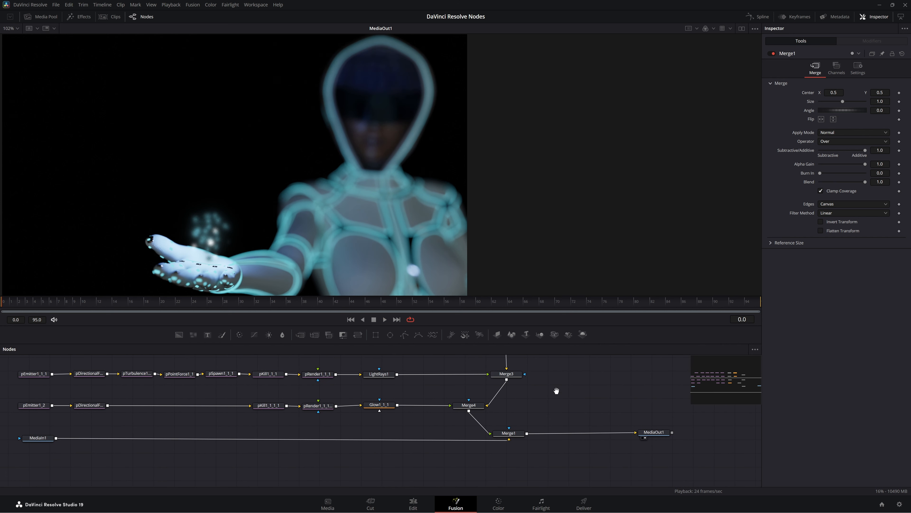
pyautogui.moveTo(320, 472); pyautogui.dragTo(342, 479)
pyautogui.click(60, 445)
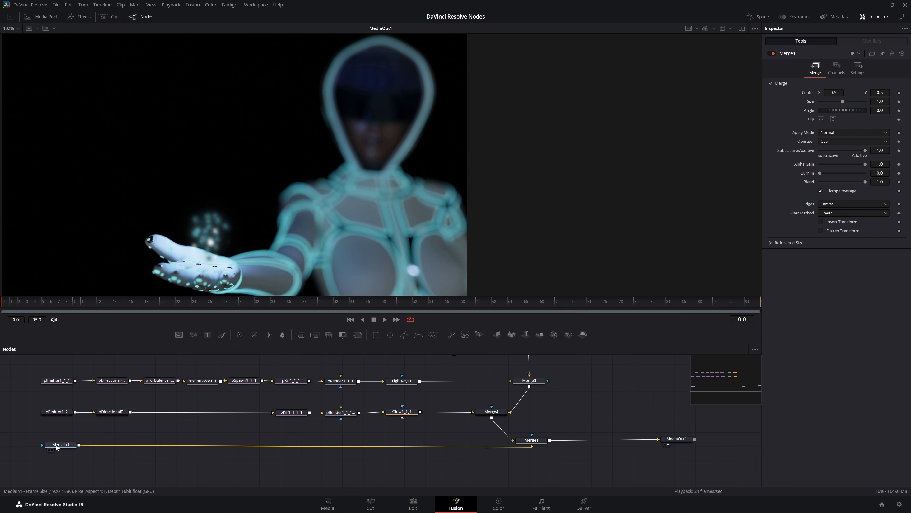
pyautogui.press('1')
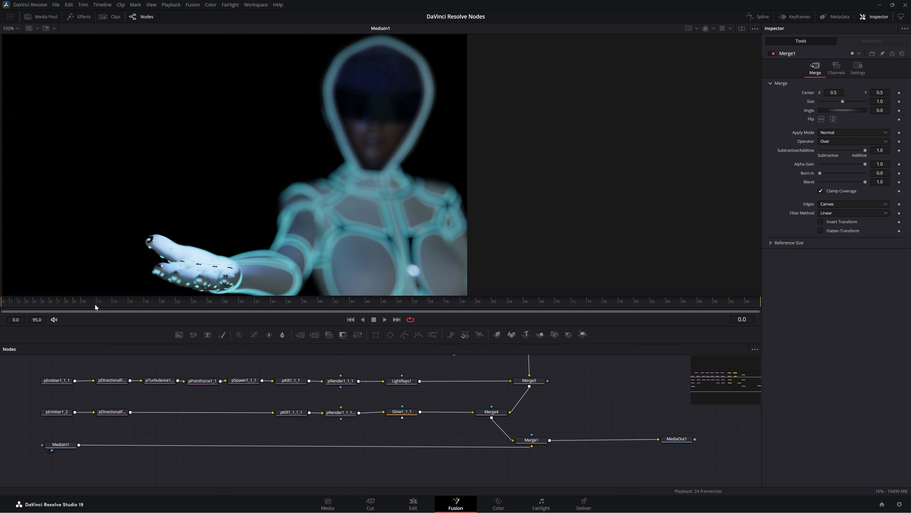
pyautogui.moveTo(60, 446); pyautogui.dragTo(97, 449)
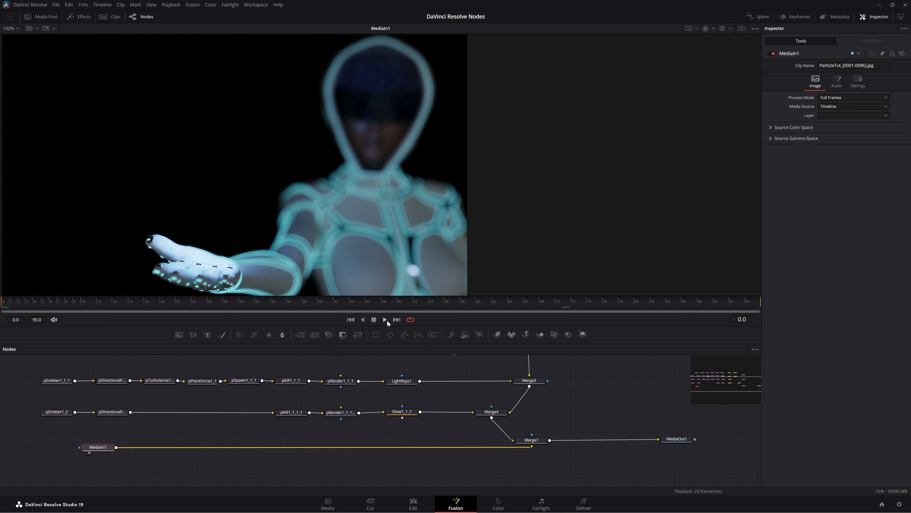
pyautogui.click(384, 320)
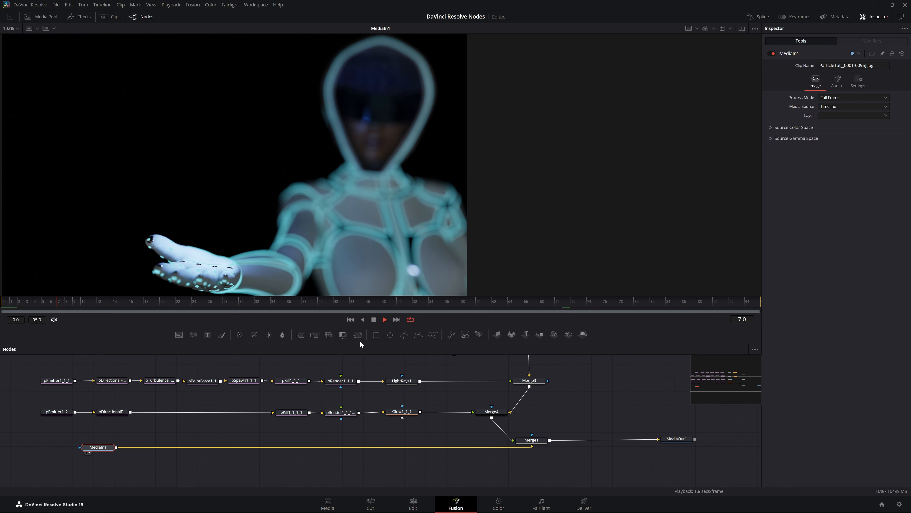
pyautogui.click(374, 319)
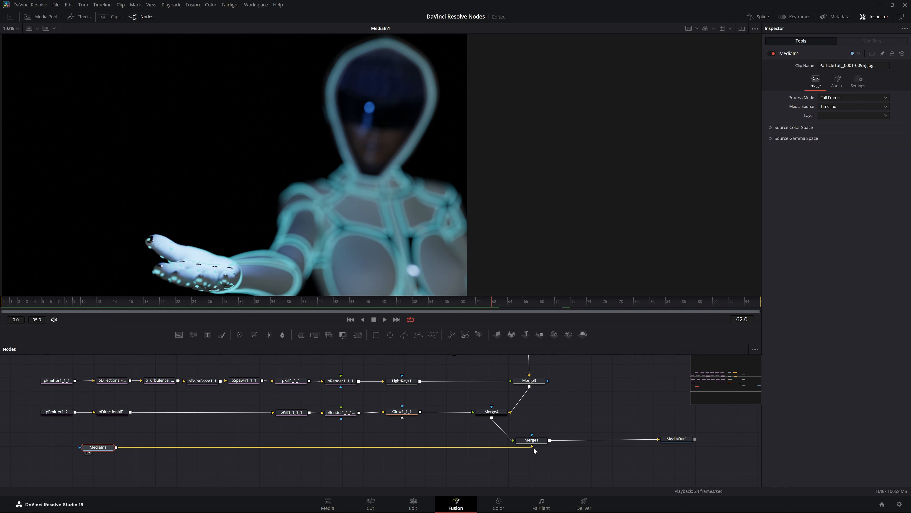
pyautogui.moveTo(532, 442); pyautogui.dragTo(495, 452)
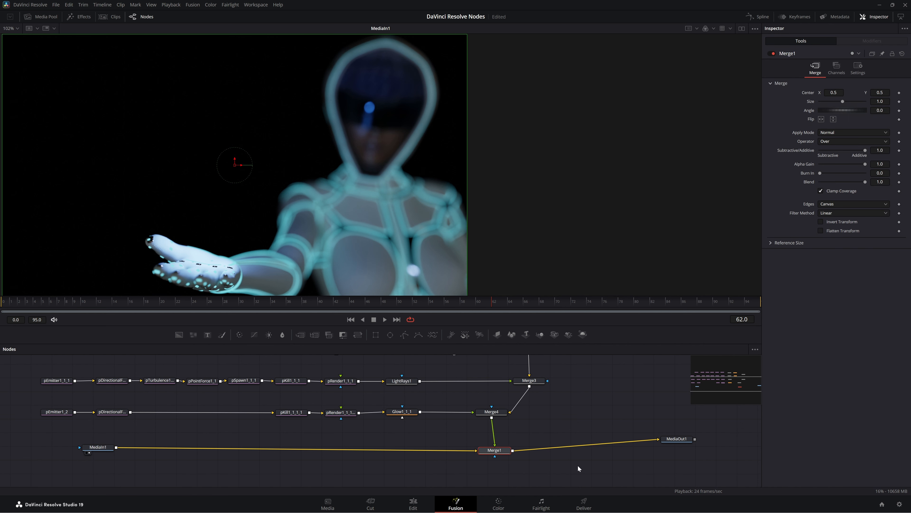
# - Pull pEmitter1 and pRender1 out above their particle chain, connect them directly, and display pRender1 in the viewer
pyautogui.moveTo(577, 465); pyautogui.dragTo(458, 478)
pyautogui.moveTo(457, 430); pyautogui.dragTo(579, 483)
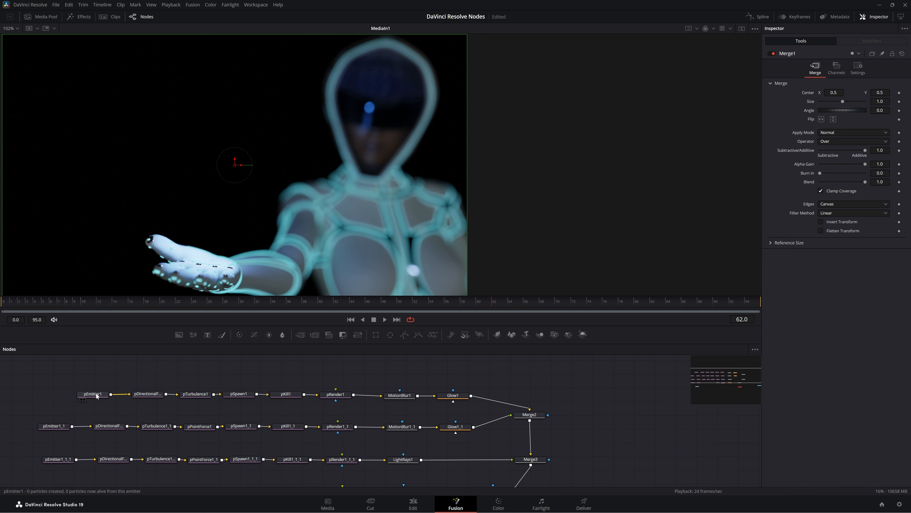
pyautogui.moveTo(97, 396); pyautogui.dragTo(100, 372)
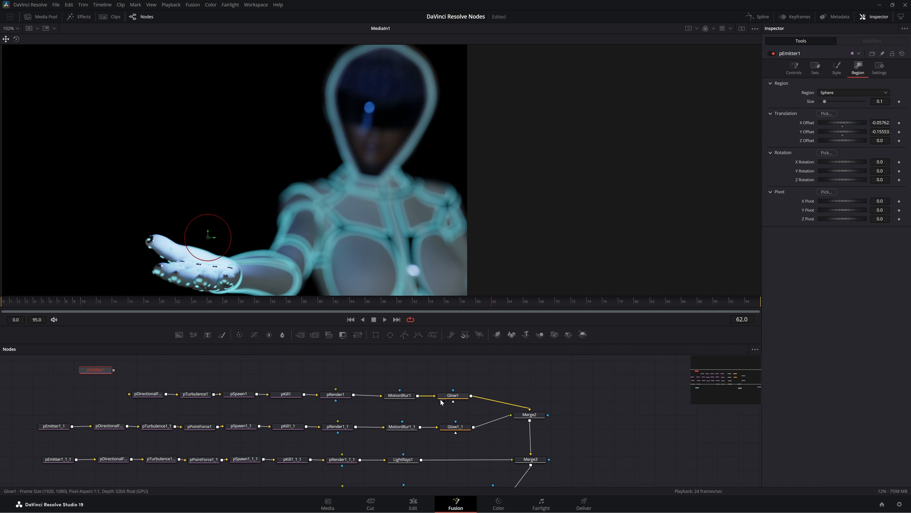
pyautogui.moveTo(335, 395); pyautogui.dragTo(333, 373)
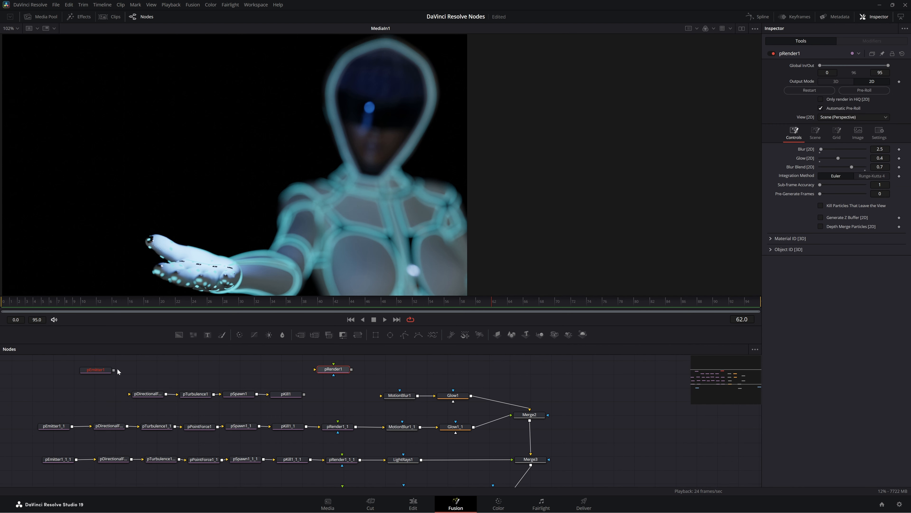
pyautogui.moveTo(114, 370); pyautogui.dragTo(317, 370)
pyautogui.press('1')
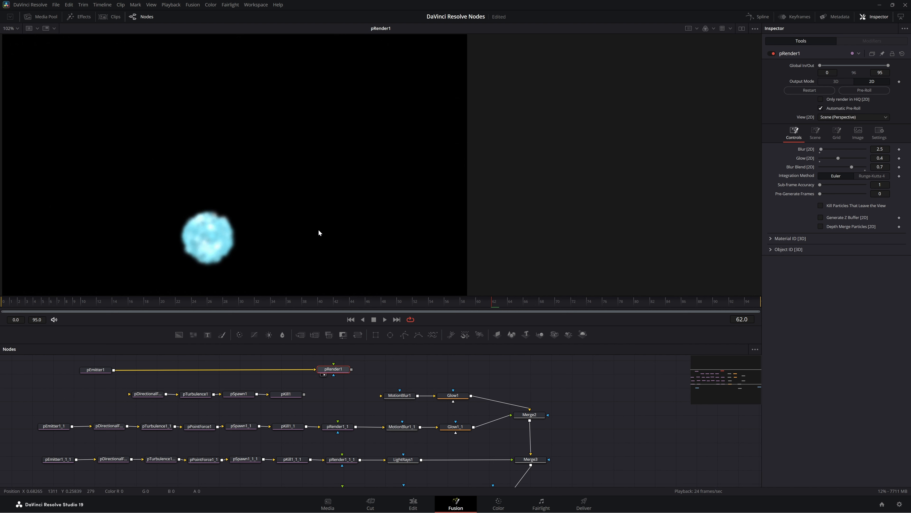
pyautogui.moveTo(342, 372); pyautogui.dragTo(335, 371)
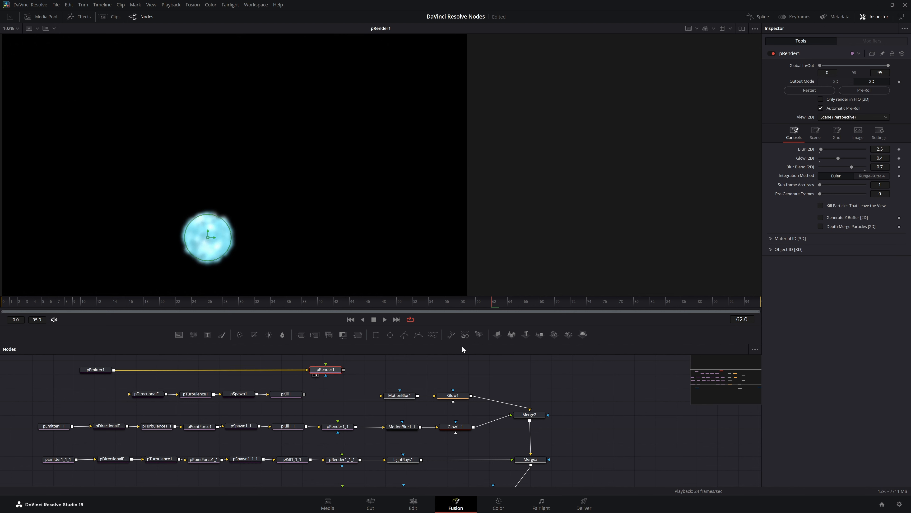
pyautogui.moveTo(479, 335); pyautogui.dragTo(416, 373)
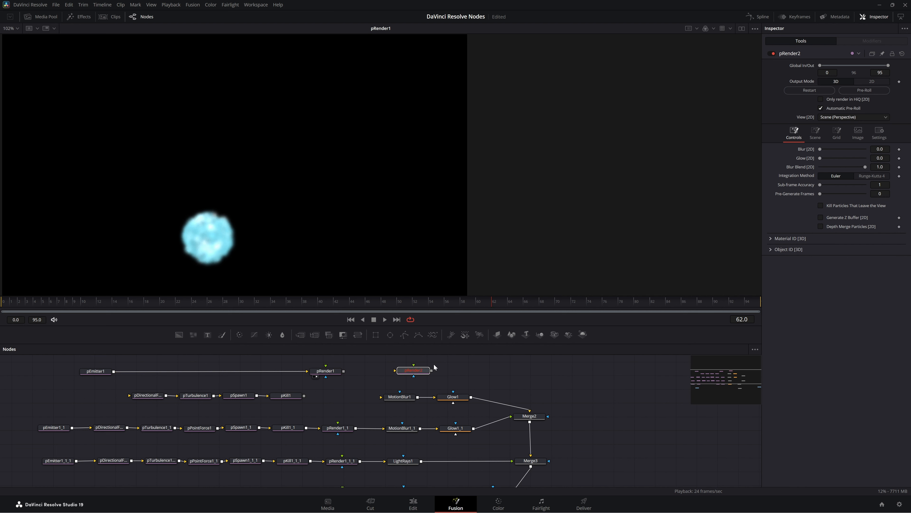
pyautogui.press('Delete')
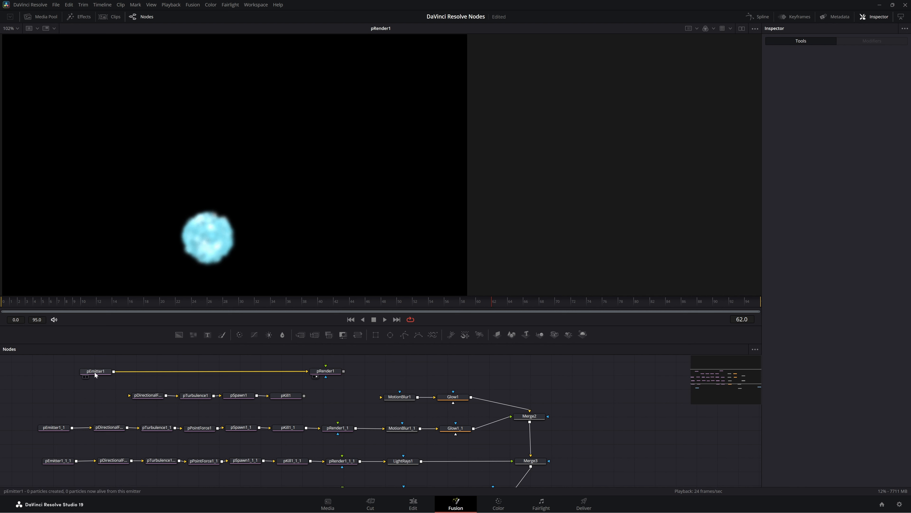
pyautogui.hotkey('ctrl', 's')
pyautogui.moveTo(456, 337); pyautogui.dragTo(394, 372)
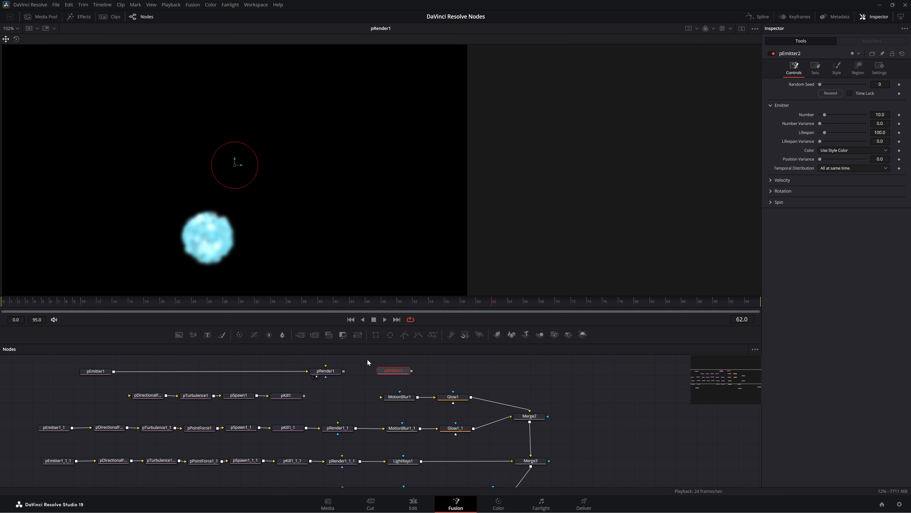
pyautogui.press('Delete')
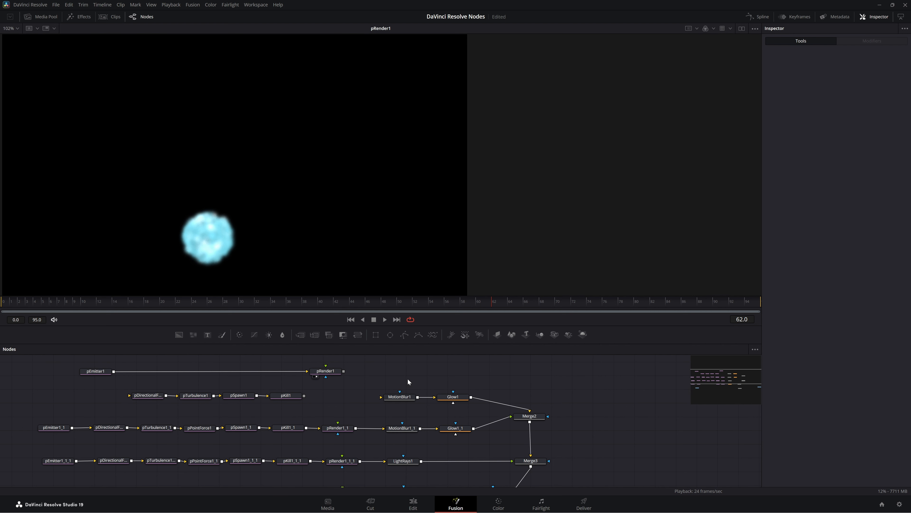
# - Inspect pEmitter1's emitter controls and play the emitted particles, stopping at frame 36
pyautogui.click(101, 371)
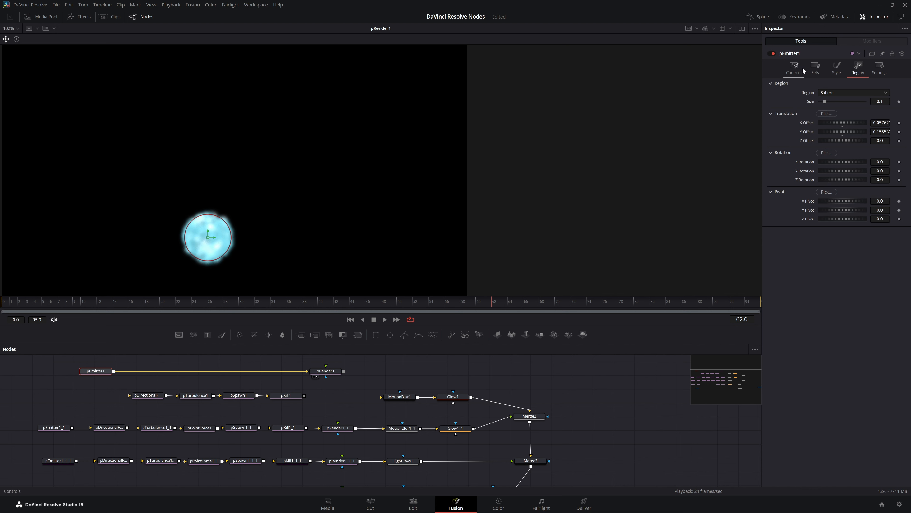
pyautogui.click(794, 67)
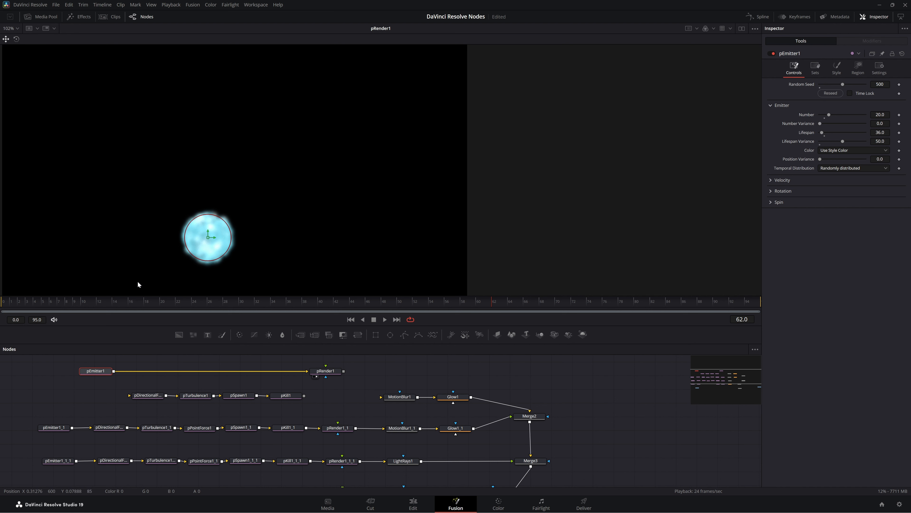
pyautogui.click(220, 302)
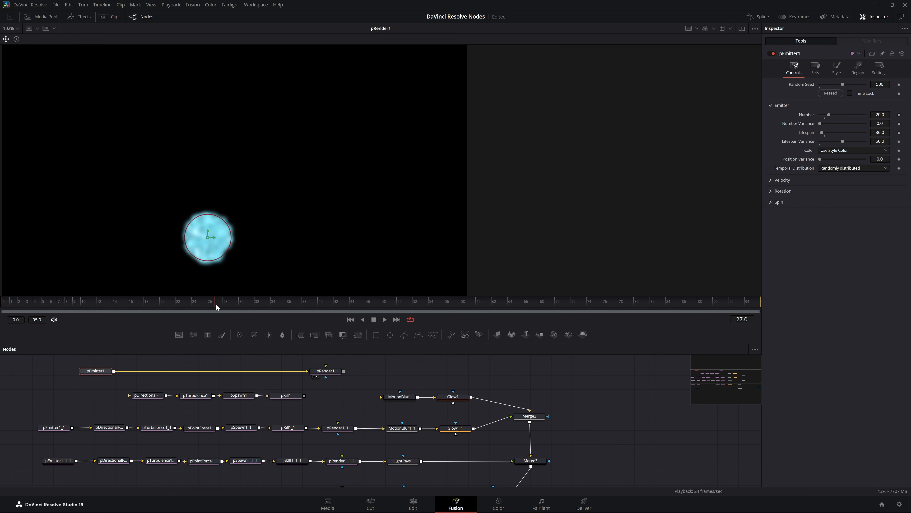
pyautogui.click(385, 319)
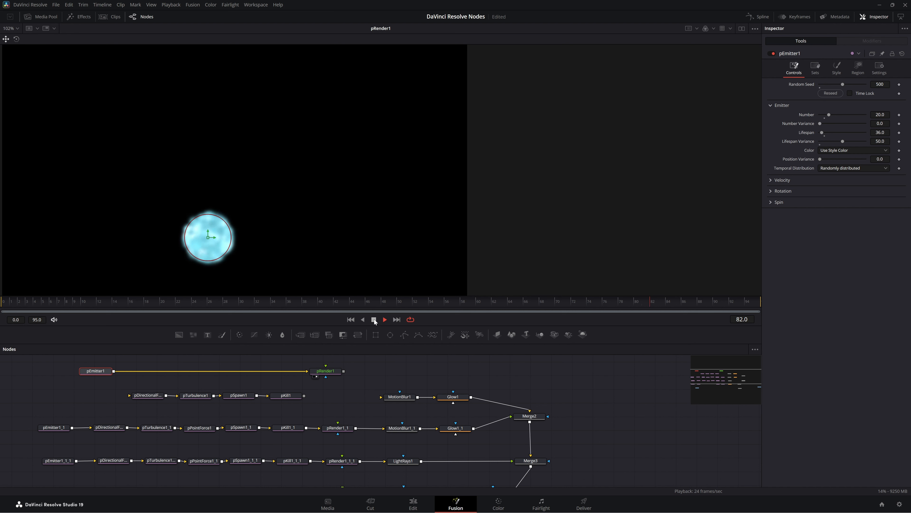
pyautogui.click(374, 320)
pyautogui.click(286, 301)
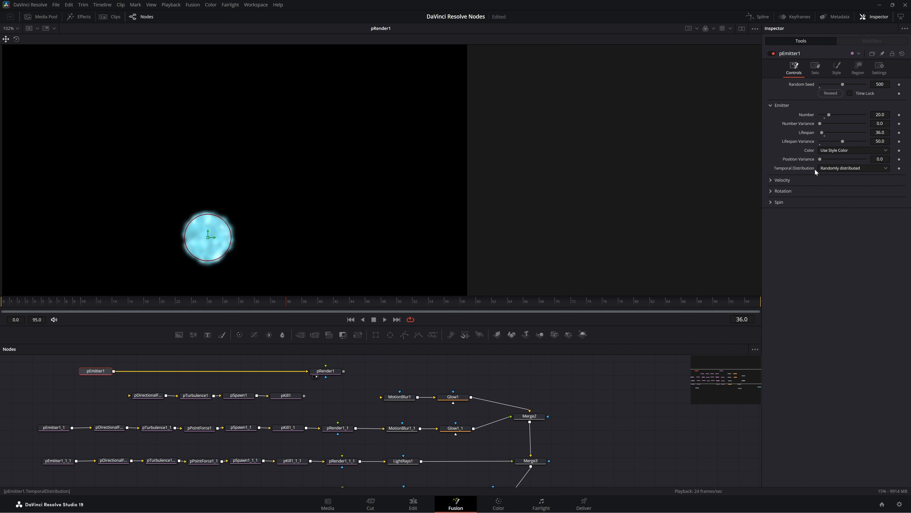
# - Examine pEmitter1's temporal distribution options, velocity section and region settings
pyautogui.click(840, 168)
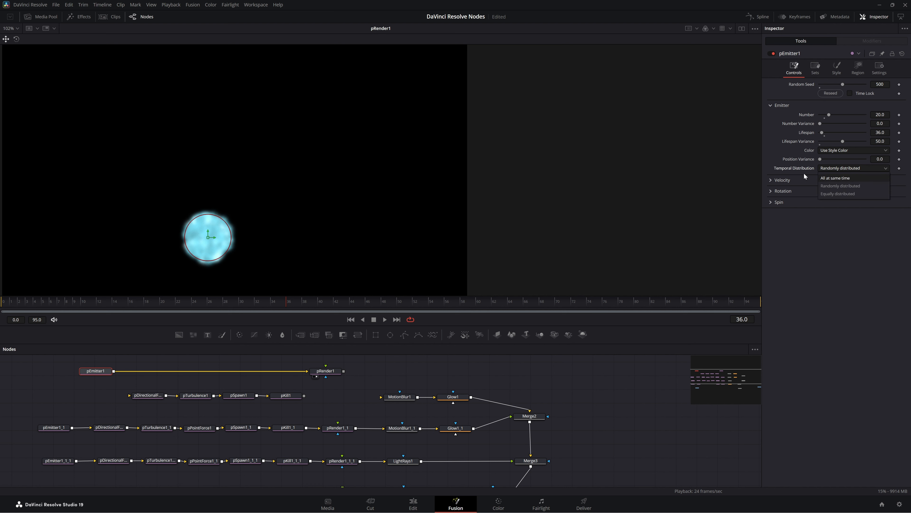
pyautogui.click(775, 160)
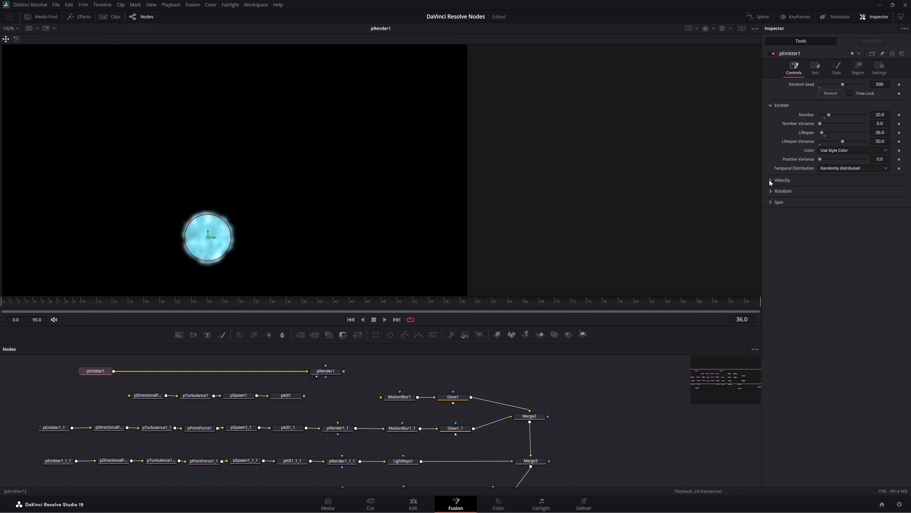
pyautogui.click(770, 180)
pyautogui.click(769, 180)
pyautogui.click(857, 69)
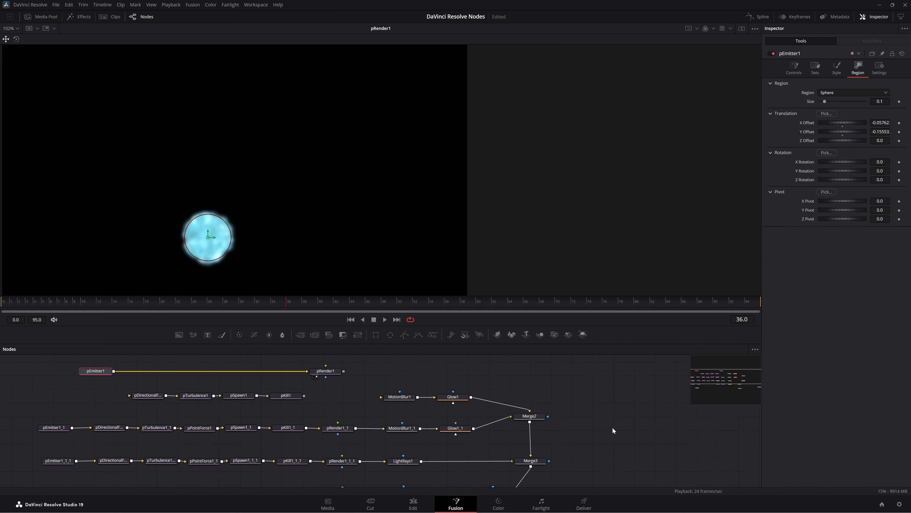
# - Enlarge the node graph area, connect pRender1 to Merge1's foreground in place of Merge4, and view Merge1
pyautogui.moveTo(612, 427); pyautogui.dragTo(547, 389)
pyautogui.moveTo(428, 344); pyautogui.dragTo(424, 278)
pyautogui.moveTo(543, 340); pyautogui.dragTo(543, 393)
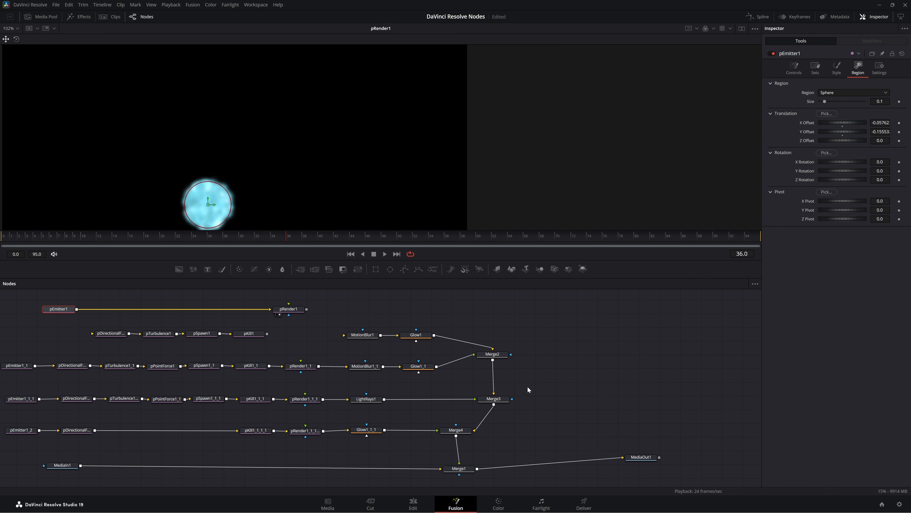
pyautogui.moveTo(308, 309); pyautogui.dragTo(459, 464)
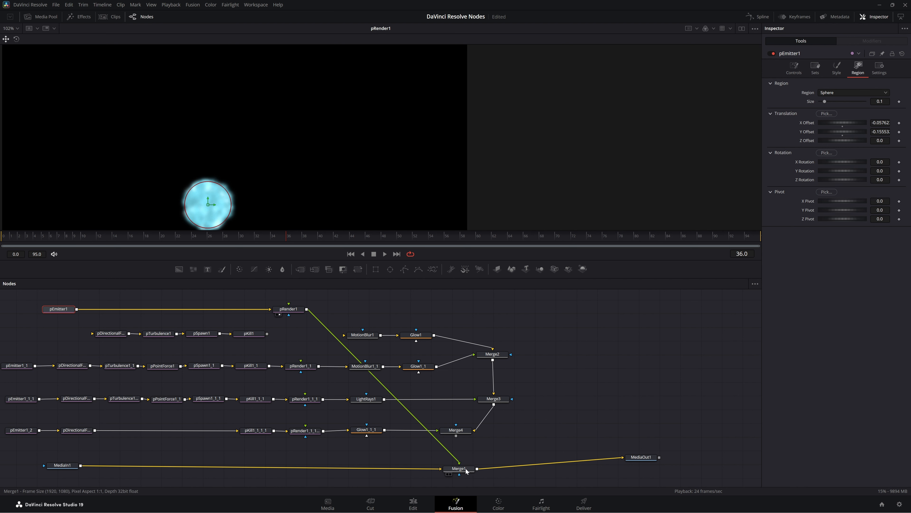
pyautogui.press('1')
pyautogui.click(479, 318)
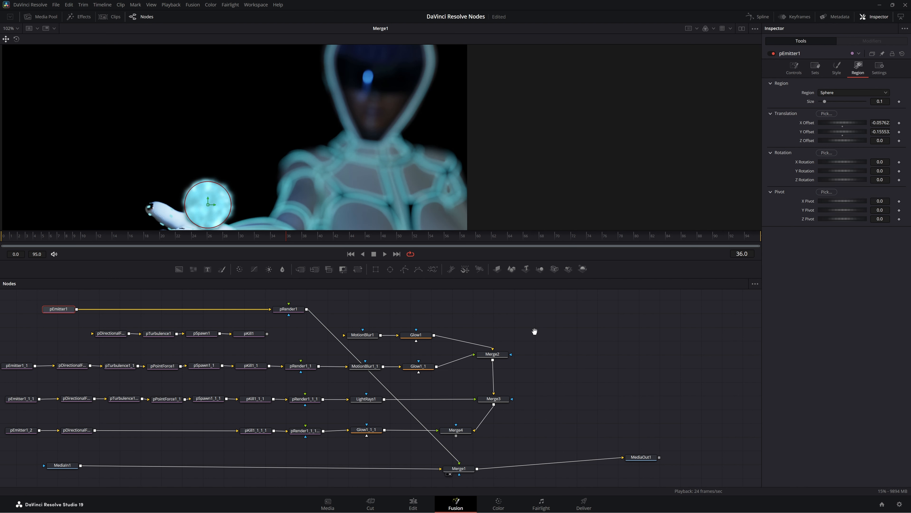
# - Enlarge the viewer area and scrub through the merged particle sphere on Merge1, stopping at frame 25
pyautogui.moveTo(534, 331); pyautogui.dragTo(539, 360)
pyautogui.moveTo(341, 281); pyautogui.dragTo(347, 348)
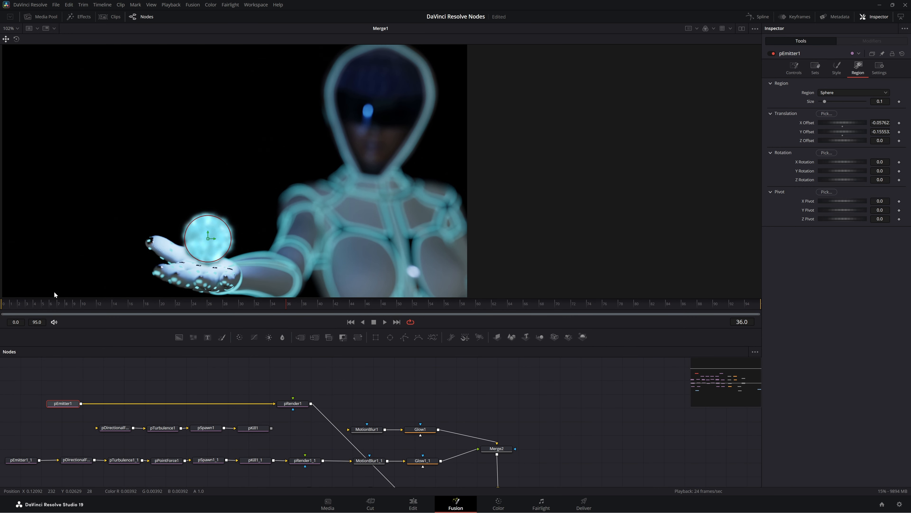
pyautogui.moveTo(9, 305); pyautogui.dragTo(342, 306)
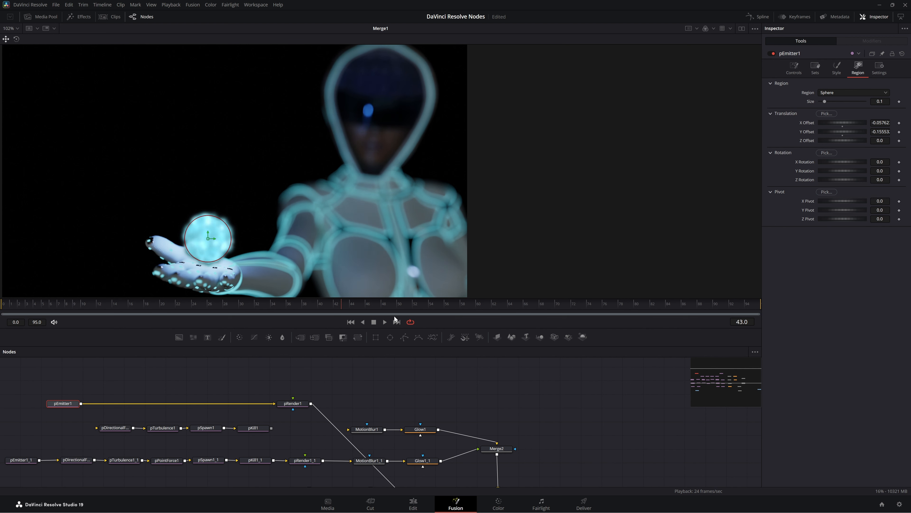
pyautogui.moveTo(394, 316); pyautogui.dragTo(199, 311)
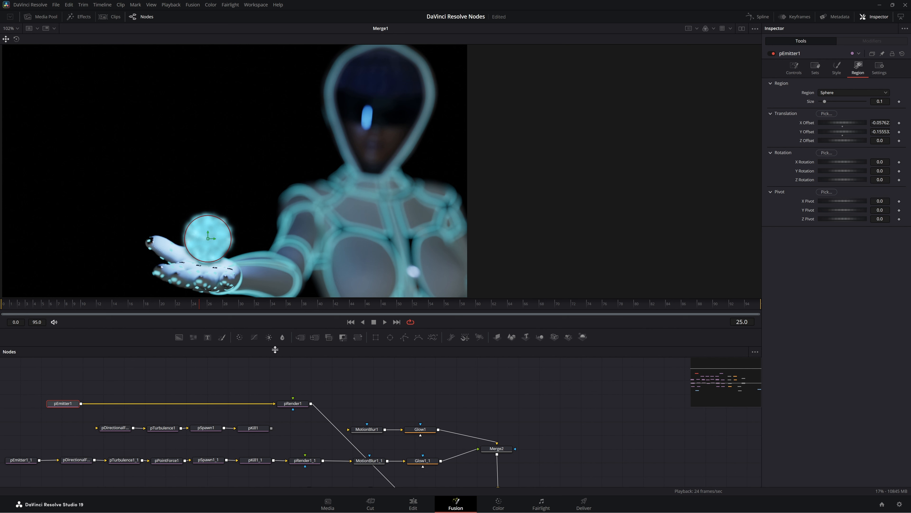
pyautogui.hotkey('ctrl', 's')
# - Smooth the middle point of pEmitter1's Size Over Life curve in its style settings and slightly adjust the curve handle
pyautogui.click(833, 72)
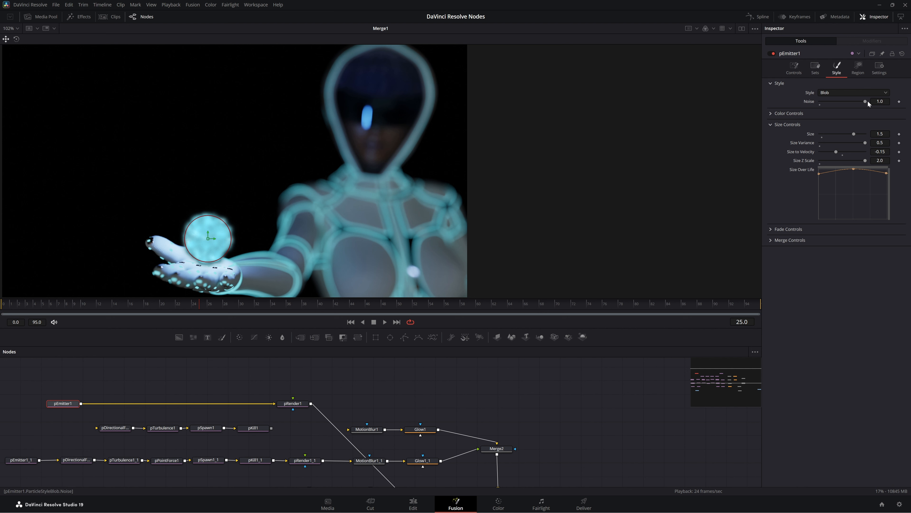
pyautogui.click(769, 124)
pyautogui.click(769, 124)
pyautogui.rightClick(854, 169)
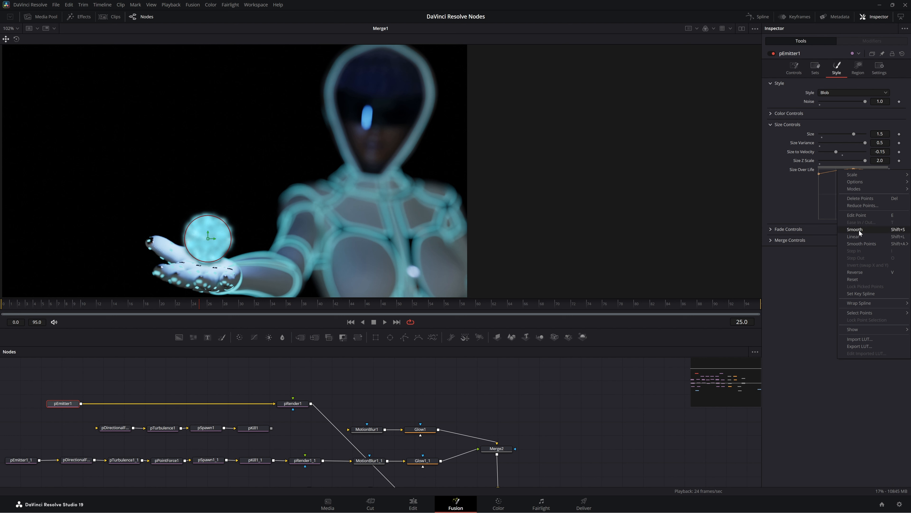
pyautogui.click(866, 229)
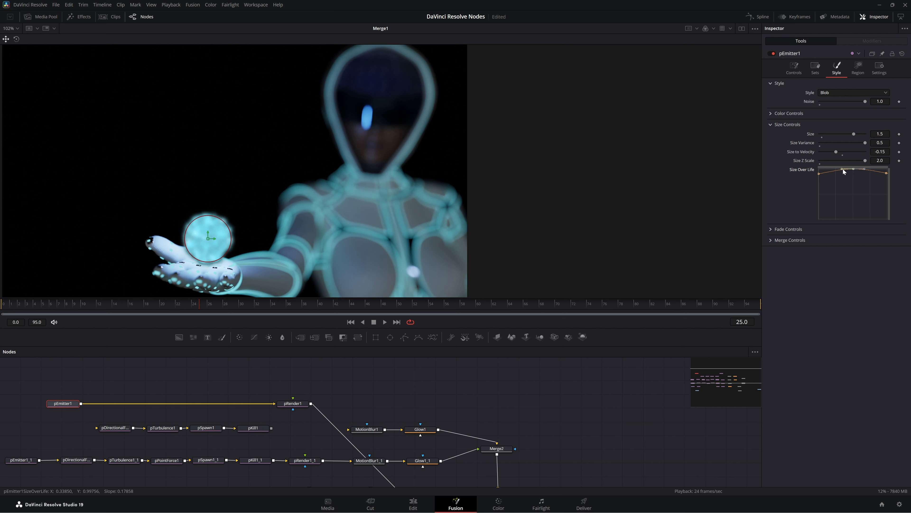
pyautogui.moveTo(843, 169); pyautogui.dragTo(840, 168)
pyautogui.click(770, 125)
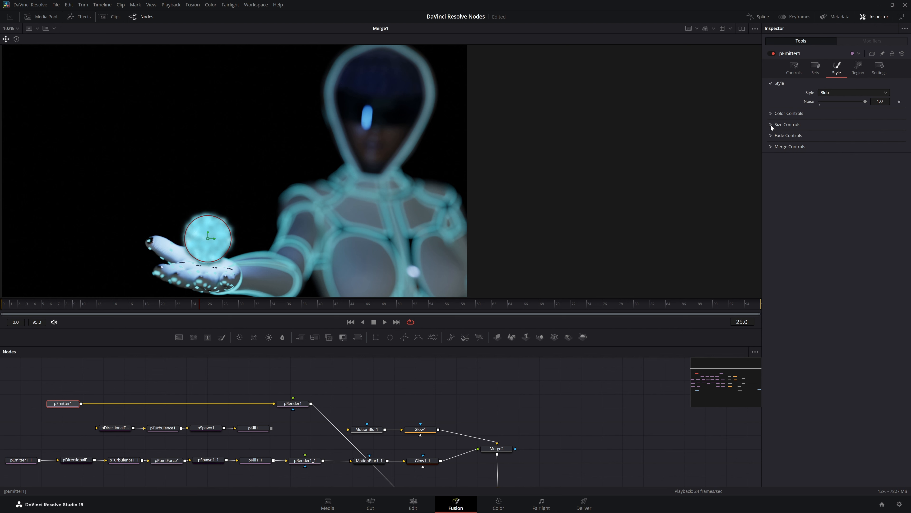
# - Examine pEmitter1's base color and the starting stop of its Color Over Life gradient, and scrub to frame 17
pyautogui.click(770, 114)
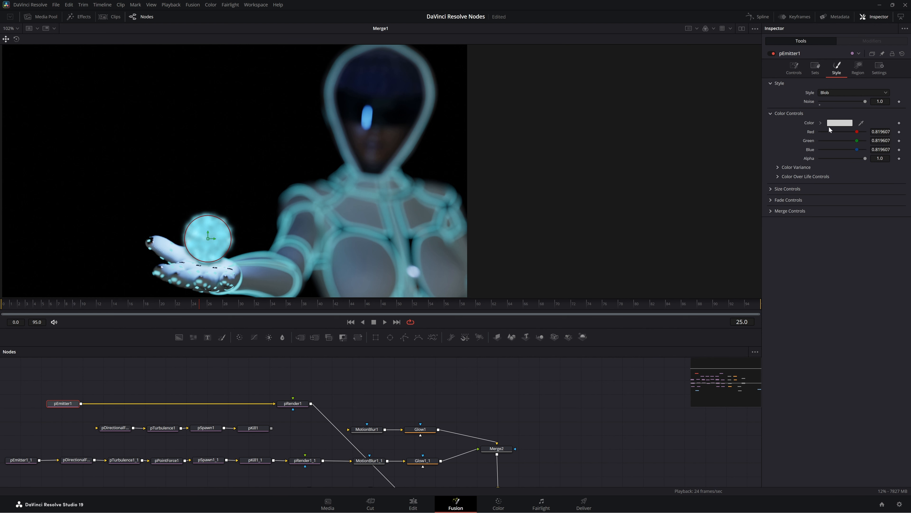
pyautogui.click(839, 123)
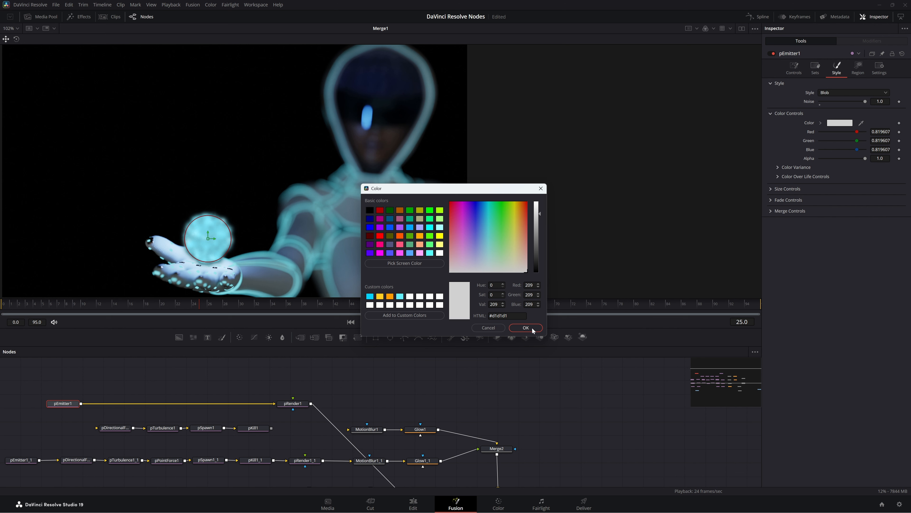
pyautogui.click(526, 327)
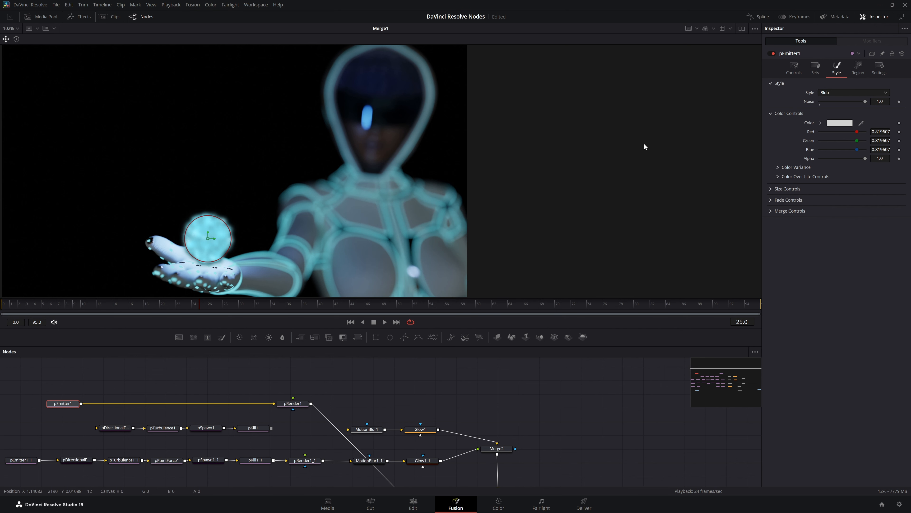
pyautogui.click(777, 176)
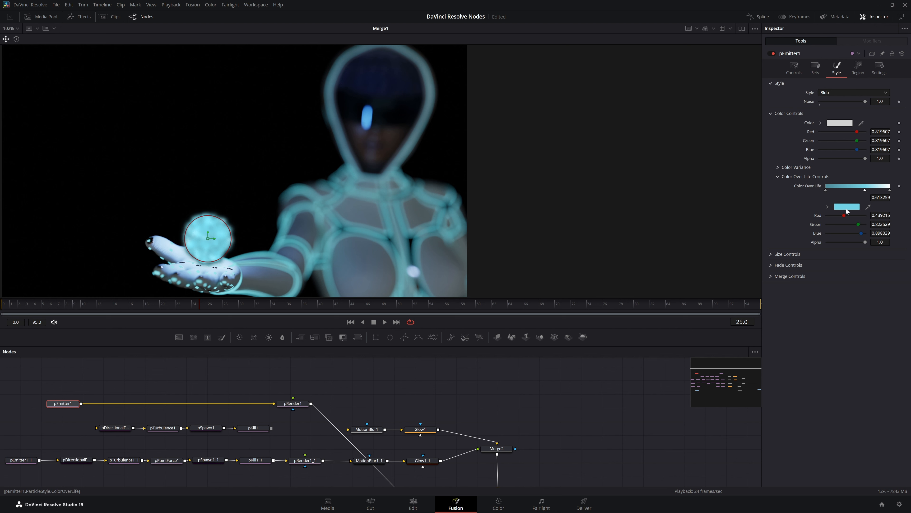
pyautogui.click(827, 189)
pyautogui.click(847, 207)
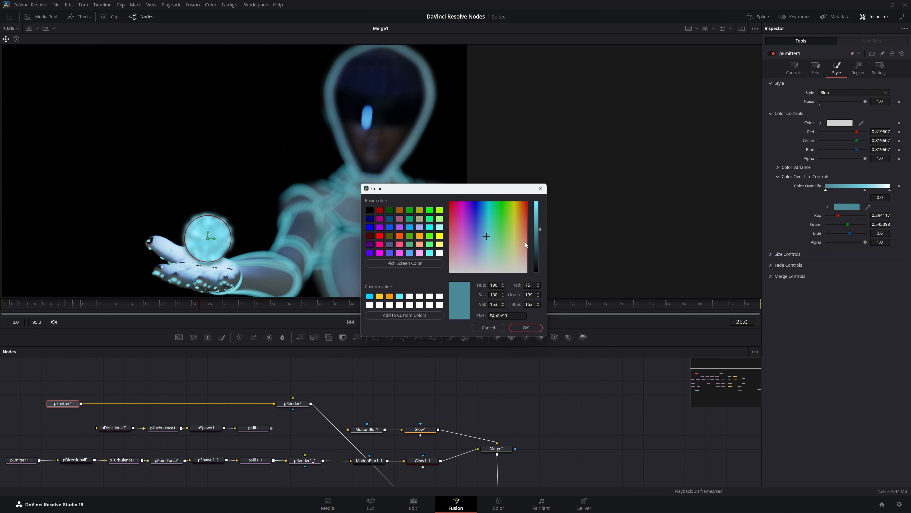
pyautogui.click(526, 328)
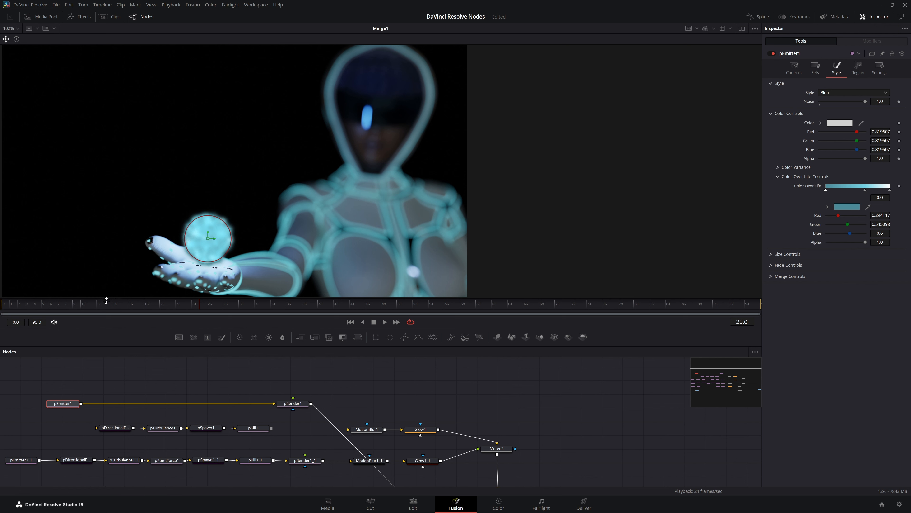
pyautogui.moveTo(203, 306); pyautogui.dragTo(262, 305)
pyautogui.moveTo(148, 317); pyautogui.dragTo(29, 313)
# - Move the middle stop of pEmitter1's Color Over Life gradient to about 0.569, keeping its color #70d2e5
pyautogui.click(865, 190)
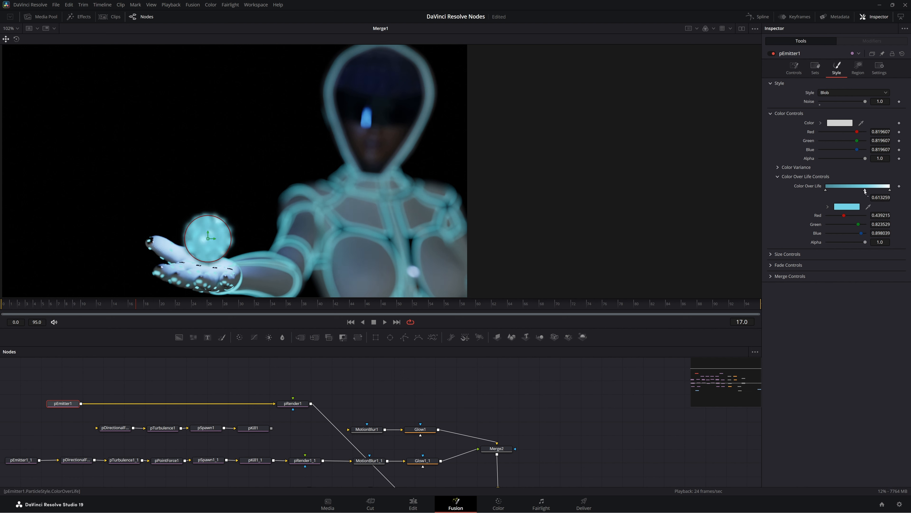
pyautogui.moveTo(864, 189); pyautogui.dragTo(862, 195)
pyautogui.click(846, 207)
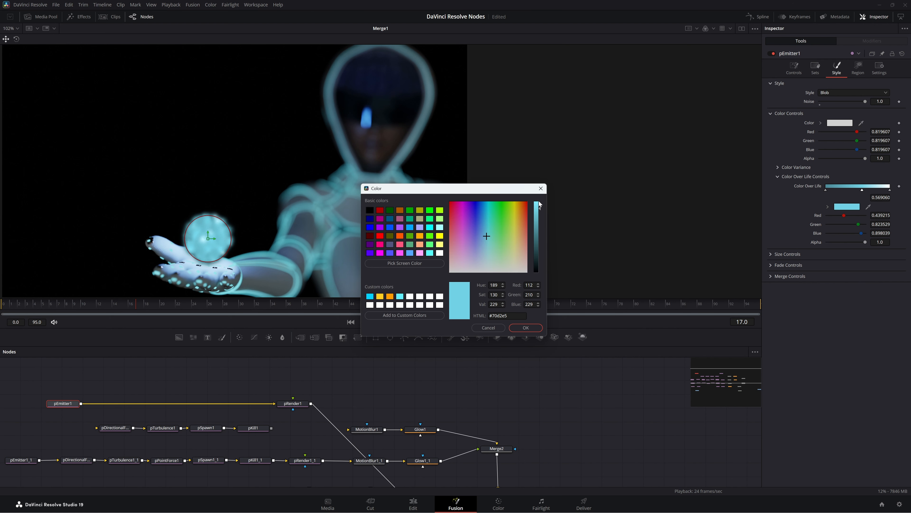
pyautogui.click(524, 328)
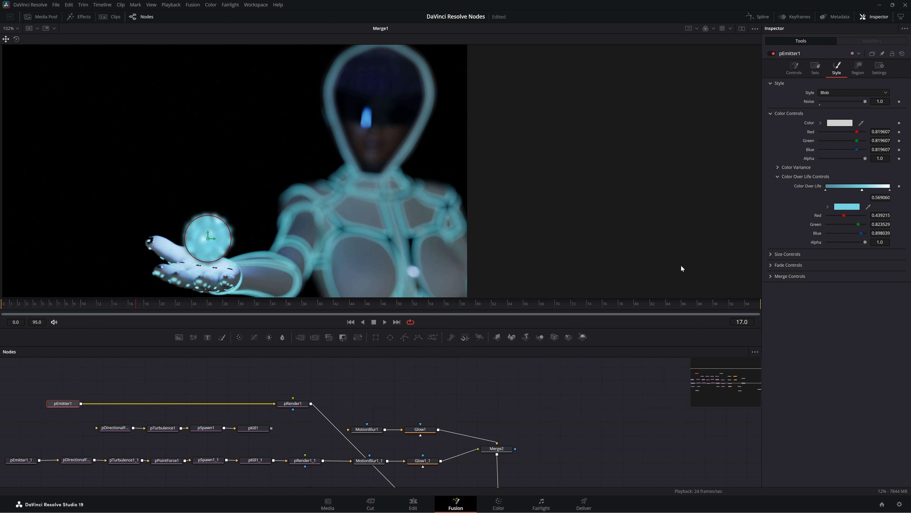
# - Check the final stop of the Color Over Life gradient and play the particles, stopping at frame 89
pyautogui.click(890, 191)
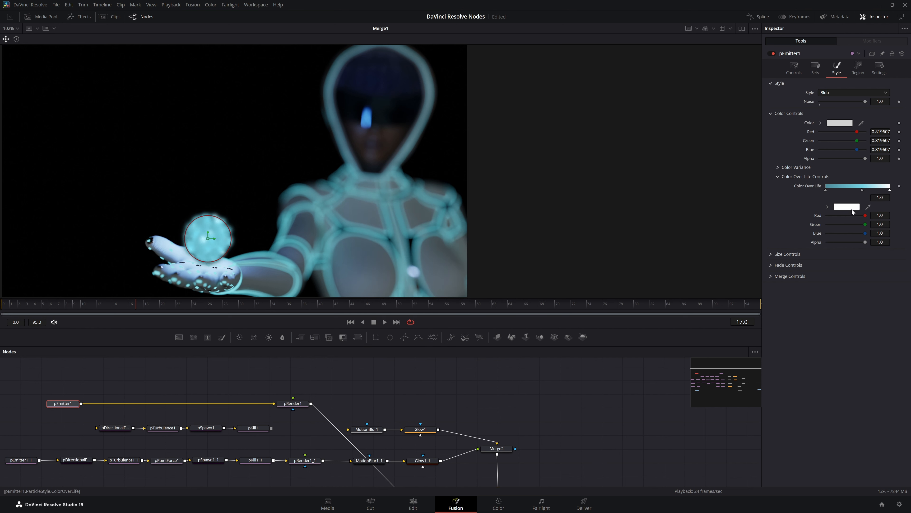
pyautogui.click(385, 322)
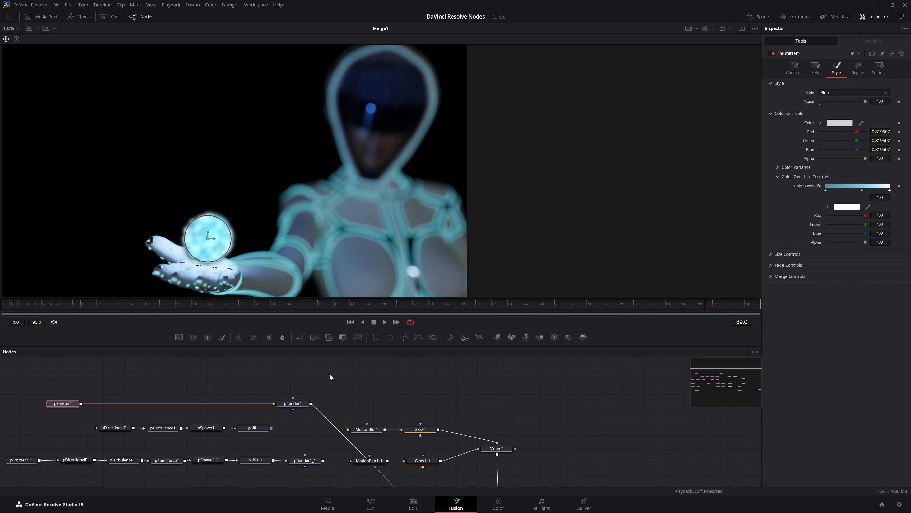
pyautogui.click(110, 387)
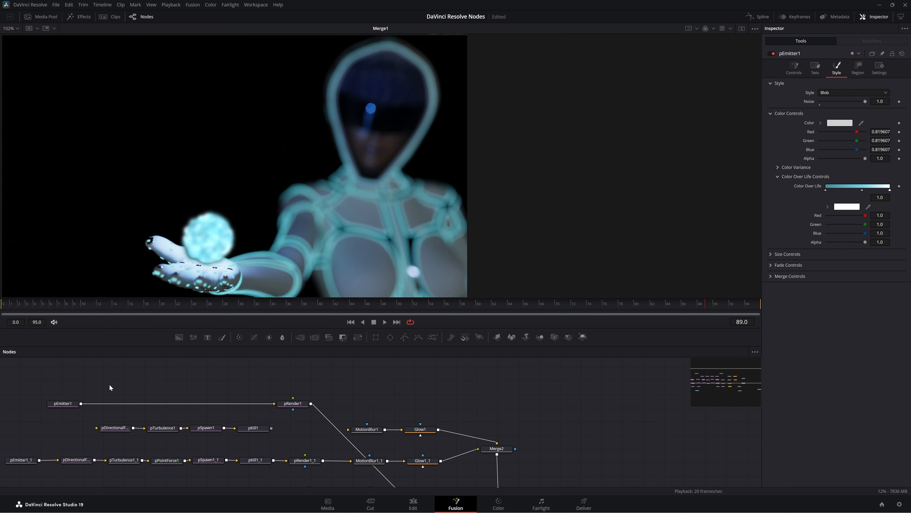
# - Pull pDirectionalForce1 out of its chain, insert it between pEmitter1 and pRender1, and play the result, stopping at frame 57
pyautogui.click(115, 428)
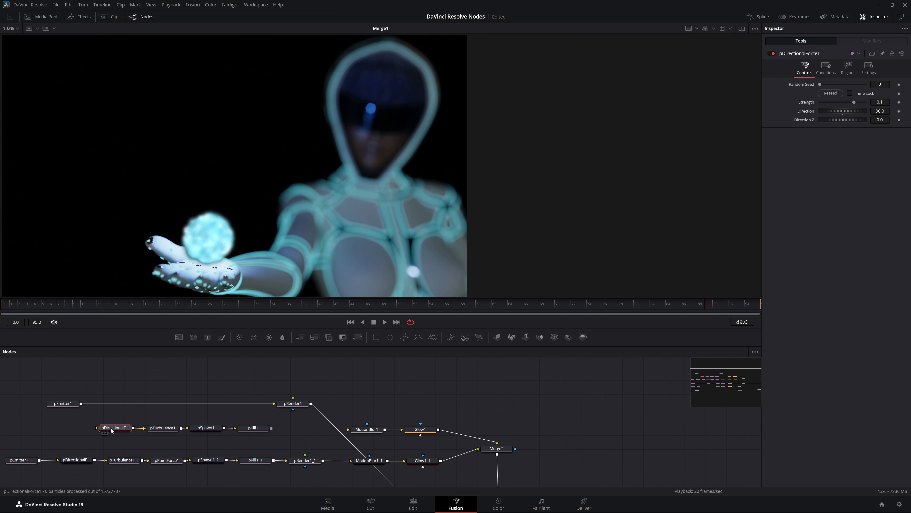
pyautogui.click(156, 390)
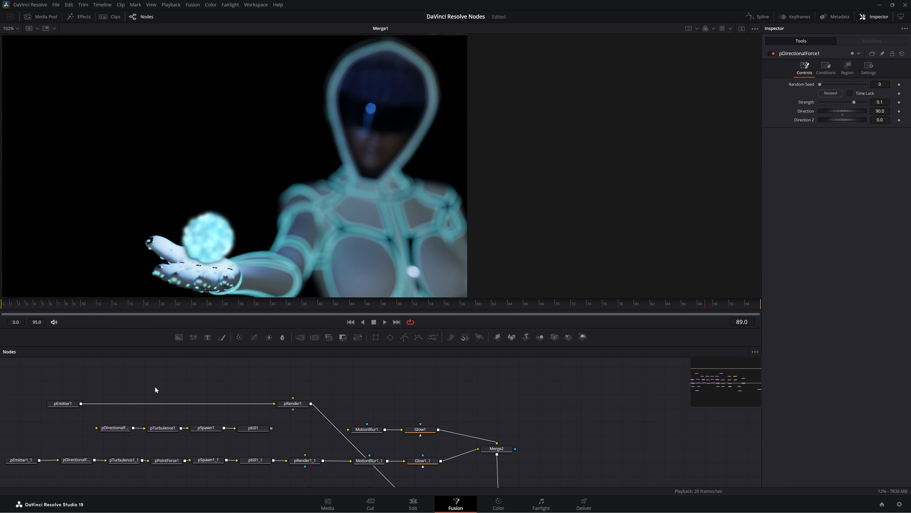
pyautogui.click(117, 431)
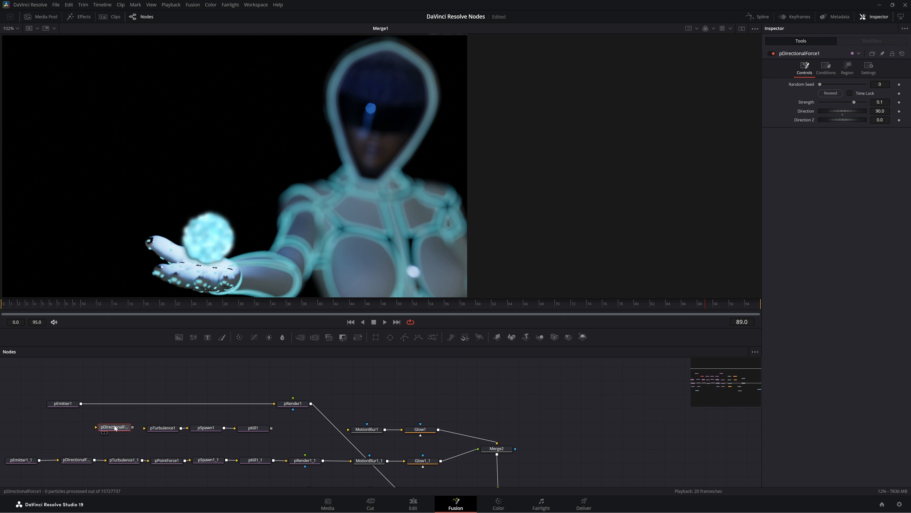
pyautogui.moveTo(117, 431); pyautogui.dragTo(113, 407)
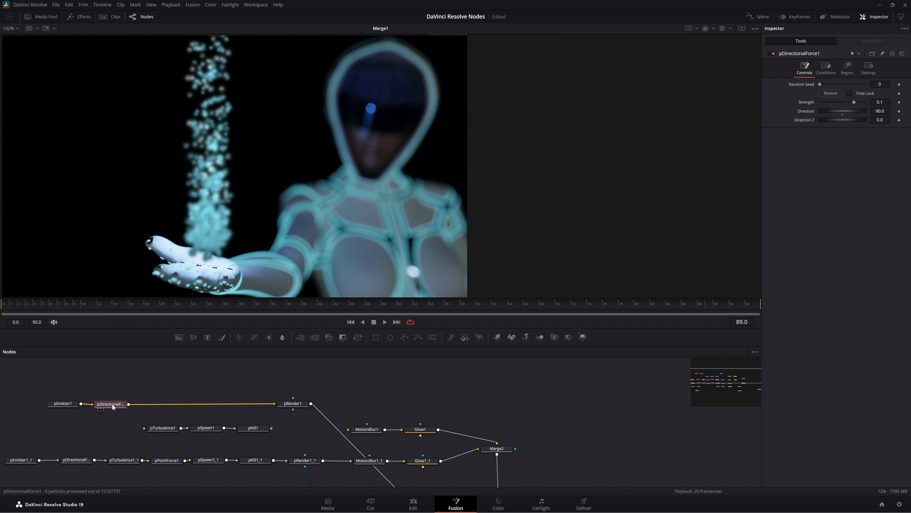
pyautogui.click(386, 322)
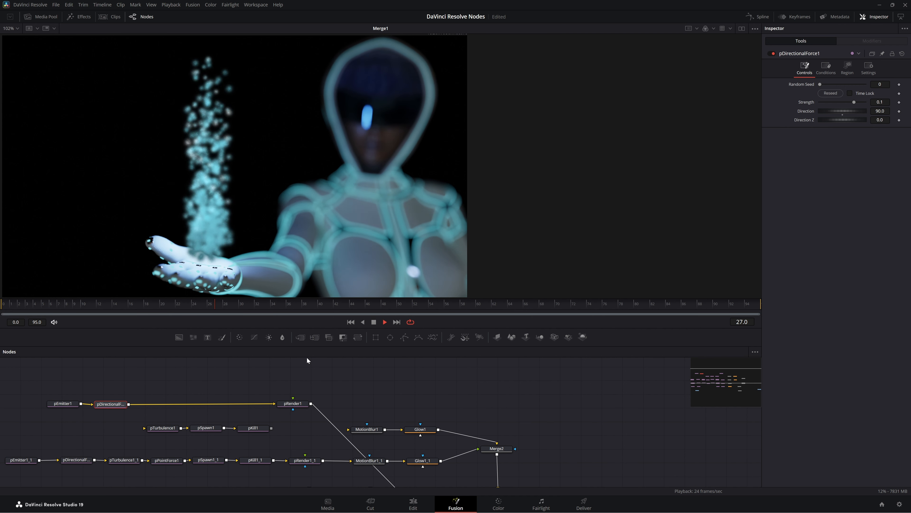
pyautogui.press('space')
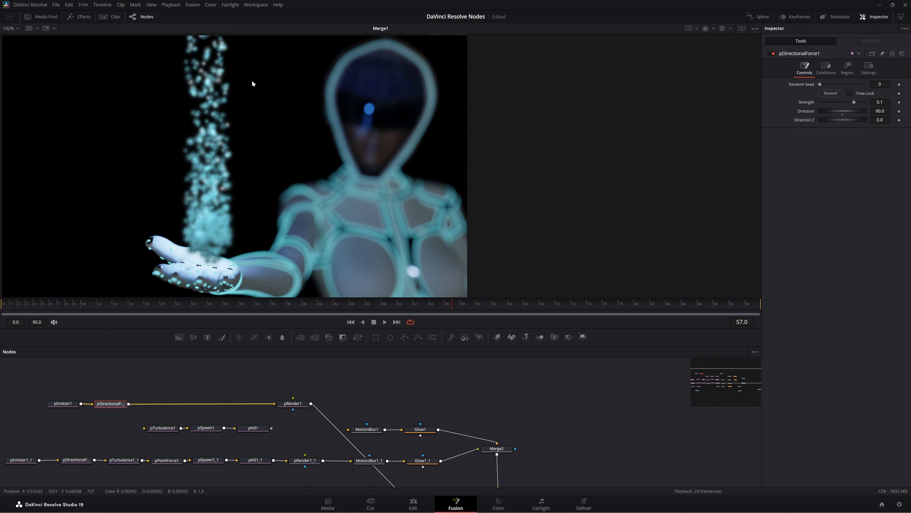
# - Insert pTurbulence1 between pDirectionalForce1 and pRender1 and play the particles, stopping at frame 13
pyautogui.click(168, 427)
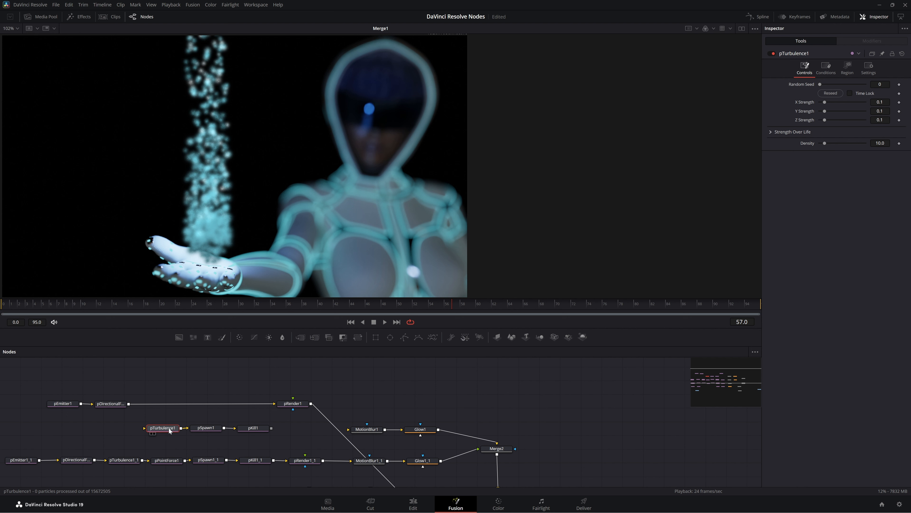
pyautogui.moveTo(170, 430); pyautogui.dragTo(159, 404)
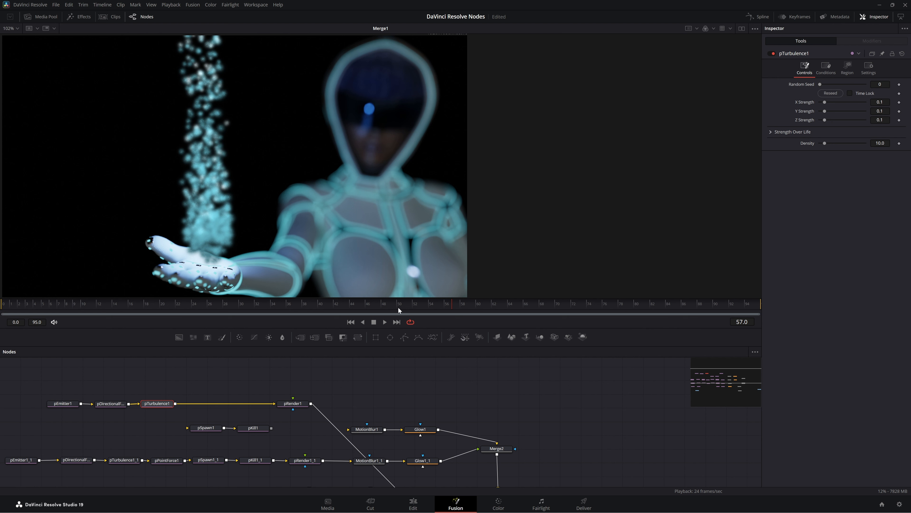
pyautogui.click(385, 322)
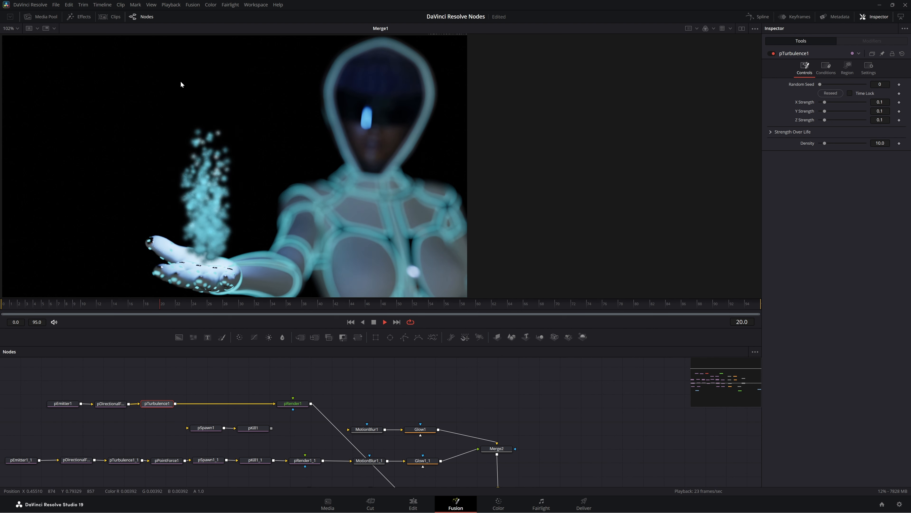
pyautogui.click(375, 322)
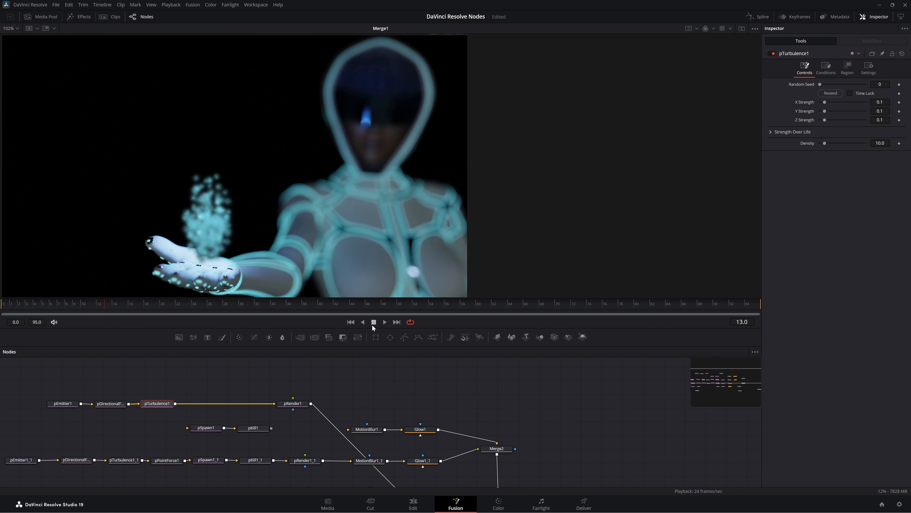
# - Insert pSpawn1 between pTurbulence1 and pRender1 and view the particles at frame 55
pyautogui.click(206, 427)
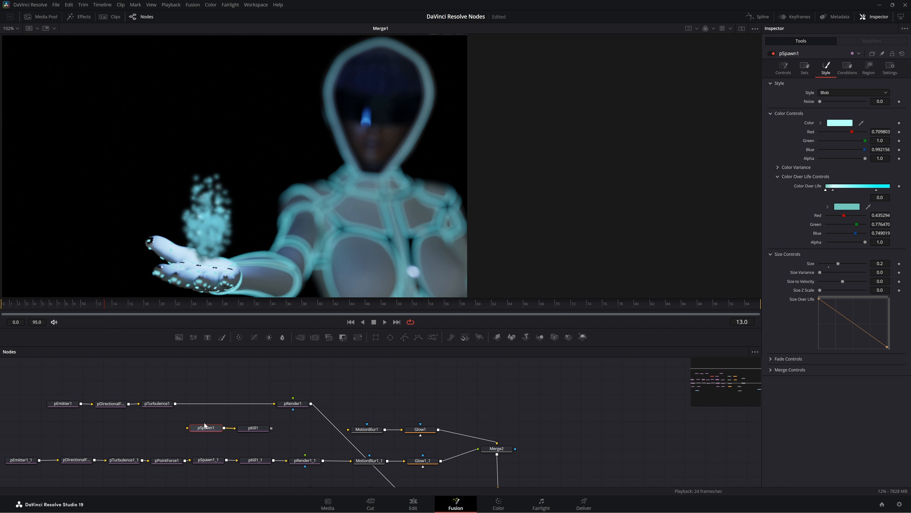
pyautogui.moveTo(205, 427); pyautogui.dragTo(203, 406)
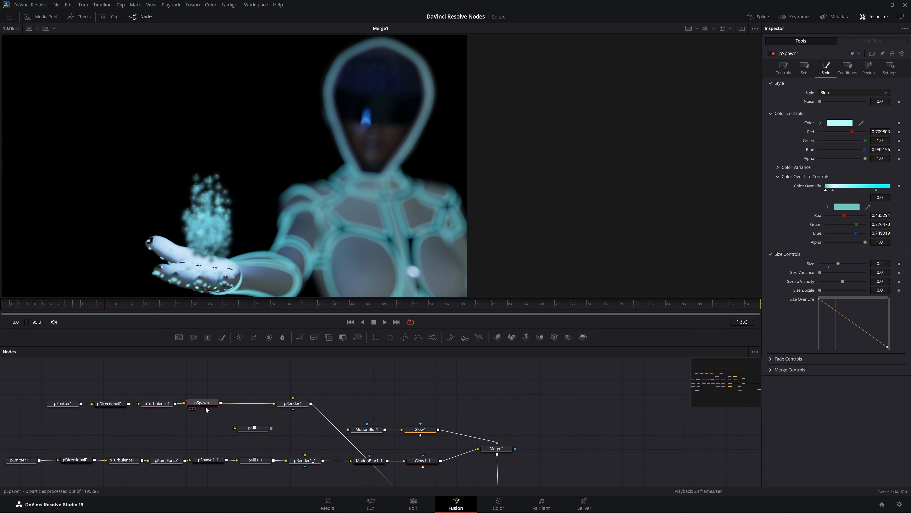
pyautogui.click(438, 305)
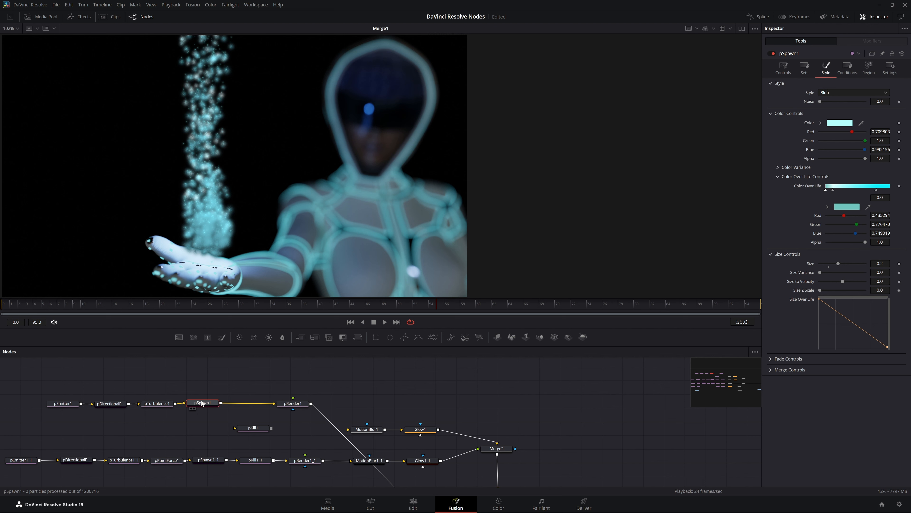
pyautogui.moveTo(202, 401); pyautogui.dragTo(204, 403)
# - Examine pSpawn1's spawn controls, region mode, and style settings
pyautogui.click(783, 67)
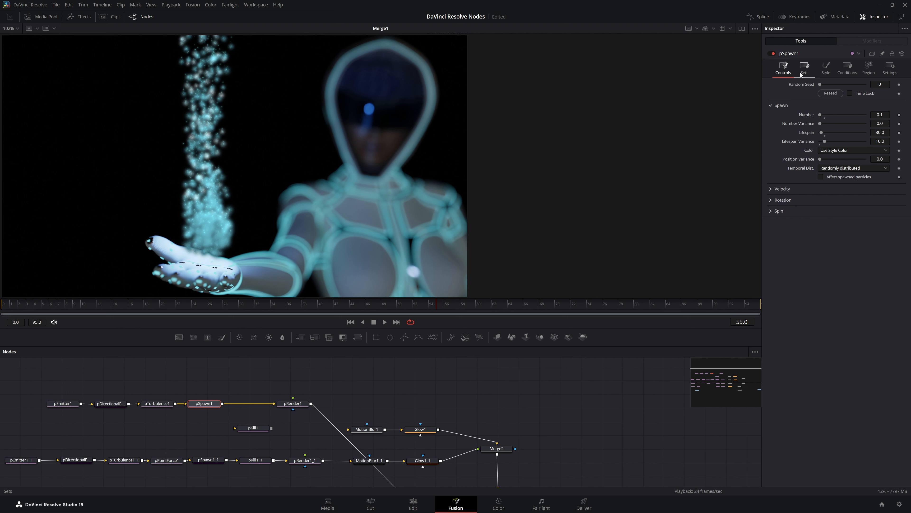
pyautogui.click(872, 68)
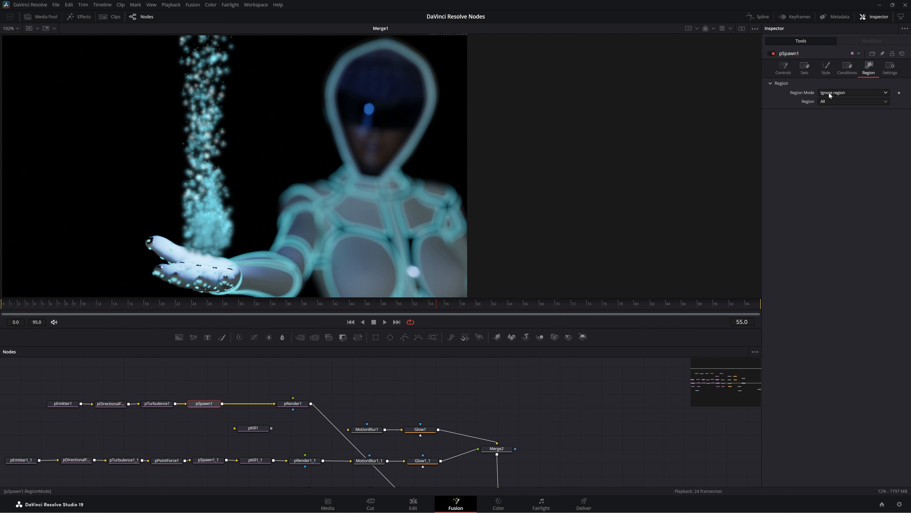
pyautogui.click(828, 68)
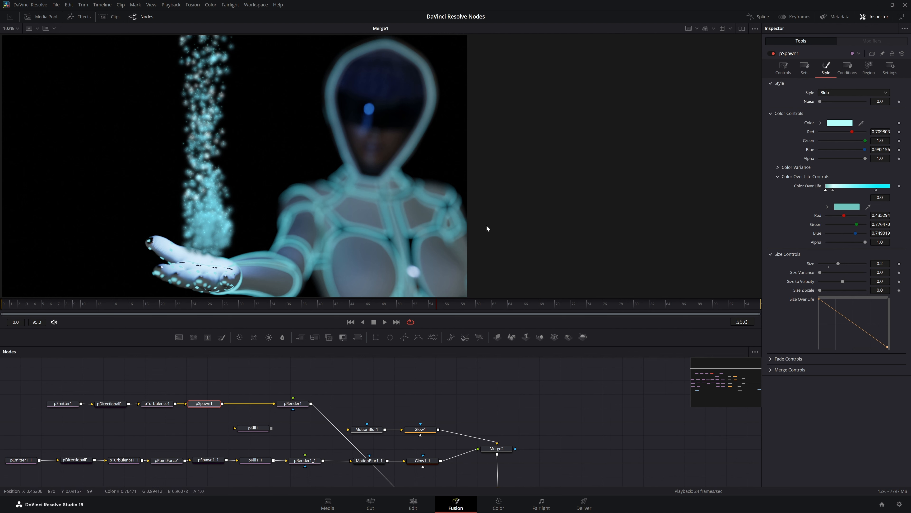
# - Examine pSpawn1's particle color, its color over life stops and size over life curve, and play the particles, stopping at frame 79
pyautogui.click(840, 123)
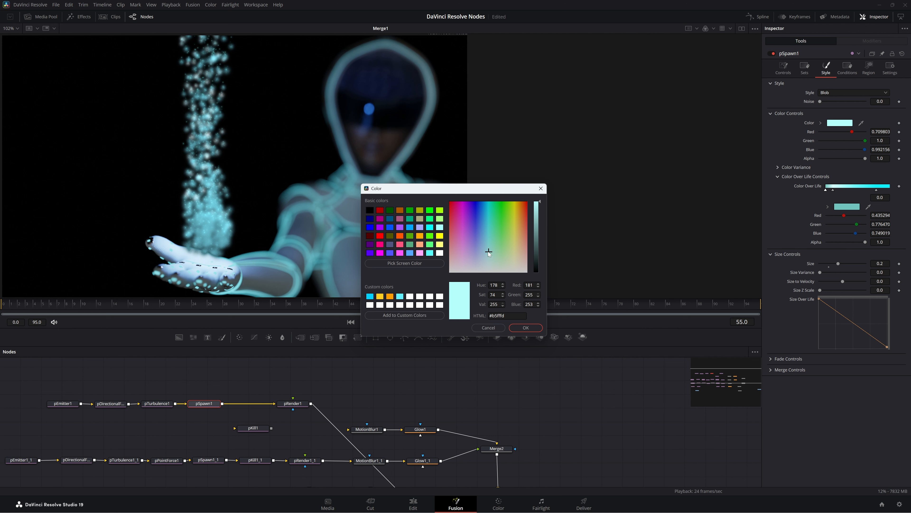
pyautogui.click(525, 327)
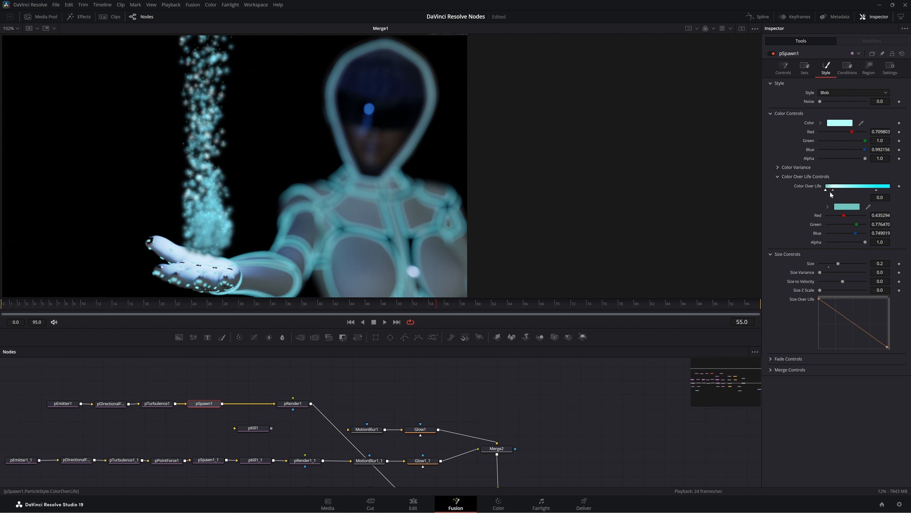
pyautogui.click(846, 207)
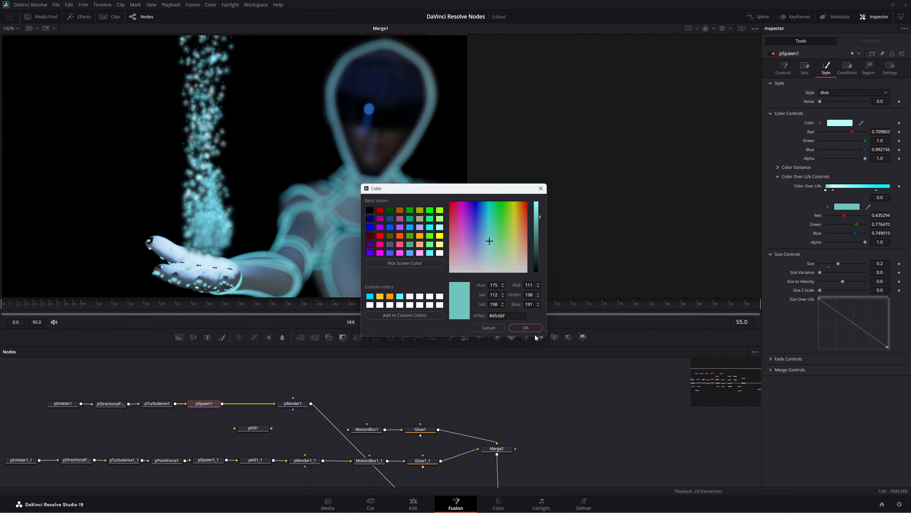
pyautogui.click(526, 327)
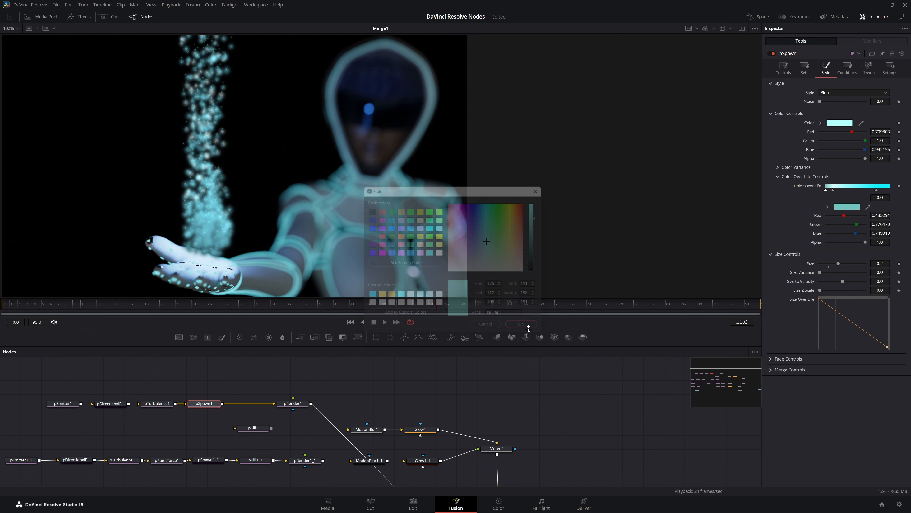
pyautogui.click(833, 190)
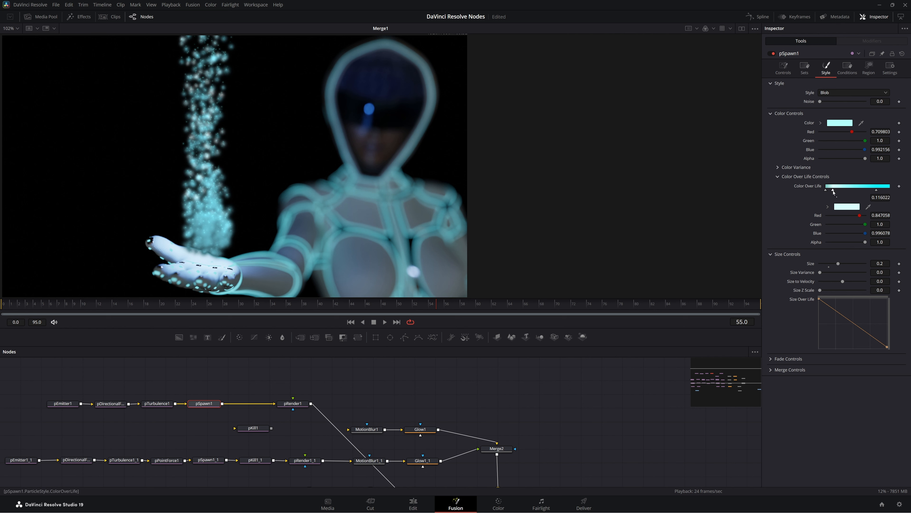
pyautogui.click(848, 207)
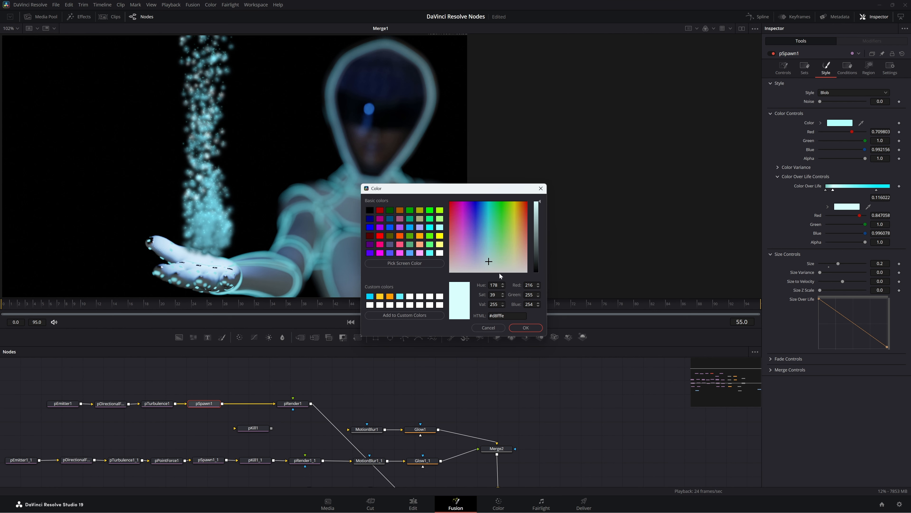
pyautogui.click(525, 329)
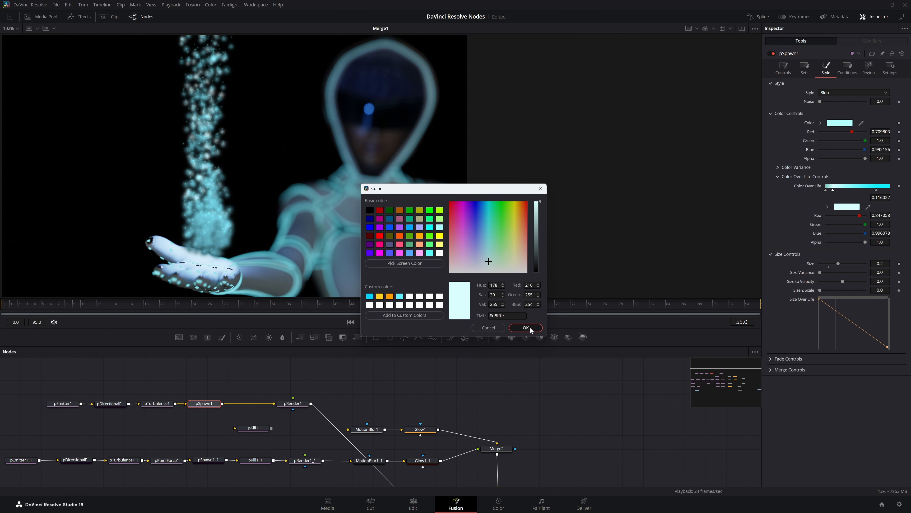
pyautogui.click(876, 190)
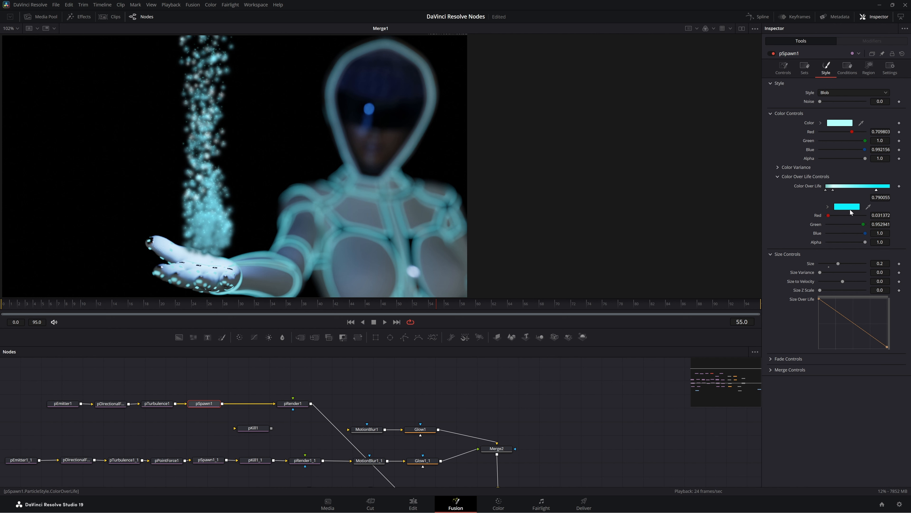
pyautogui.moveTo(874, 190); pyautogui.dragTo(876, 191)
pyautogui.click(778, 177)
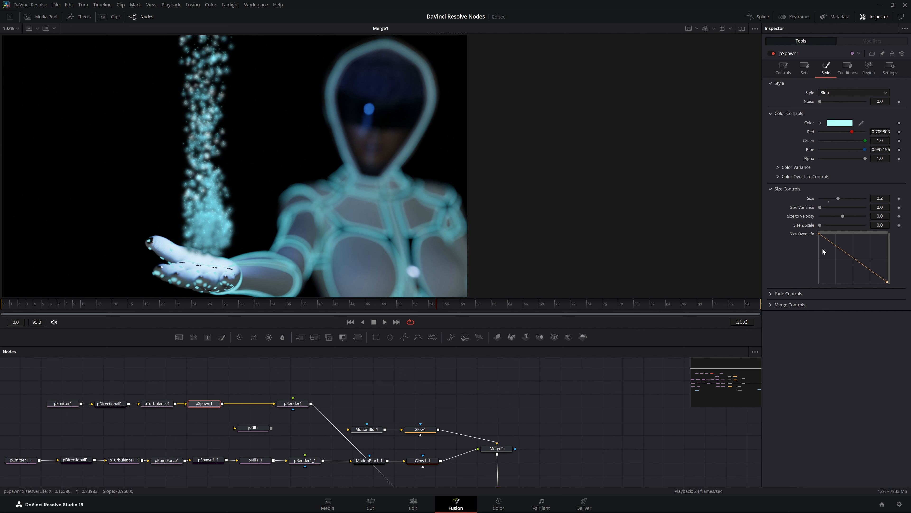
pyautogui.click(384, 322)
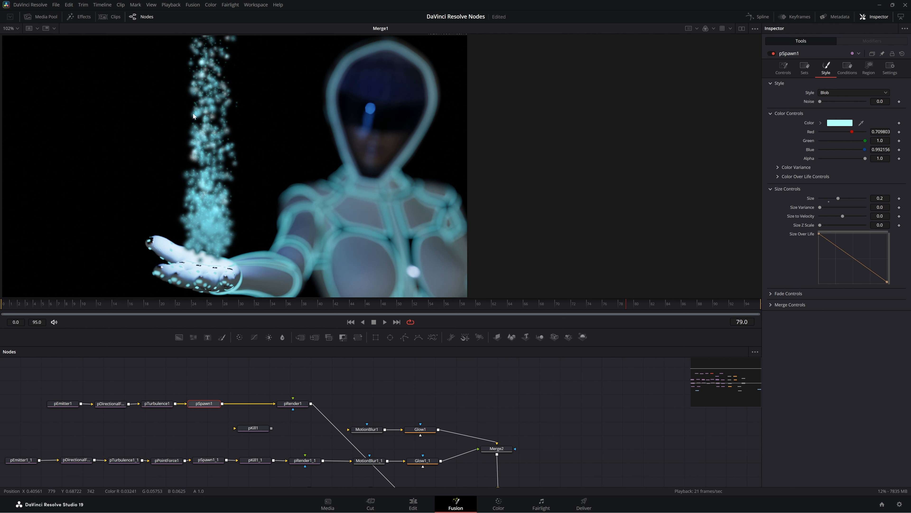
# - Insert pKill1 between pSpawn1 and pRender1 and play the particles, stopping at frame 75
pyautogui.click(256, 430)
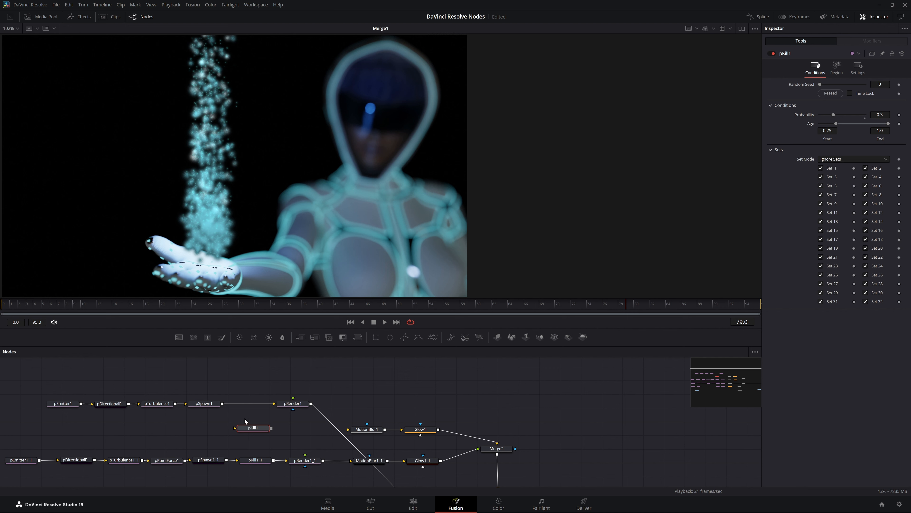
pyautogui.moveTo(251, 425); pyautogui.dragTo(254, 409)
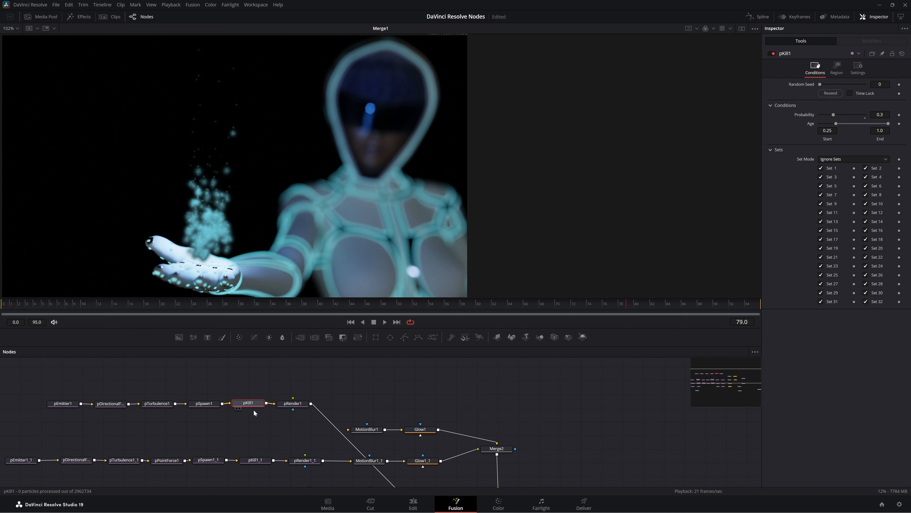
pyautogui.click(385, 322)
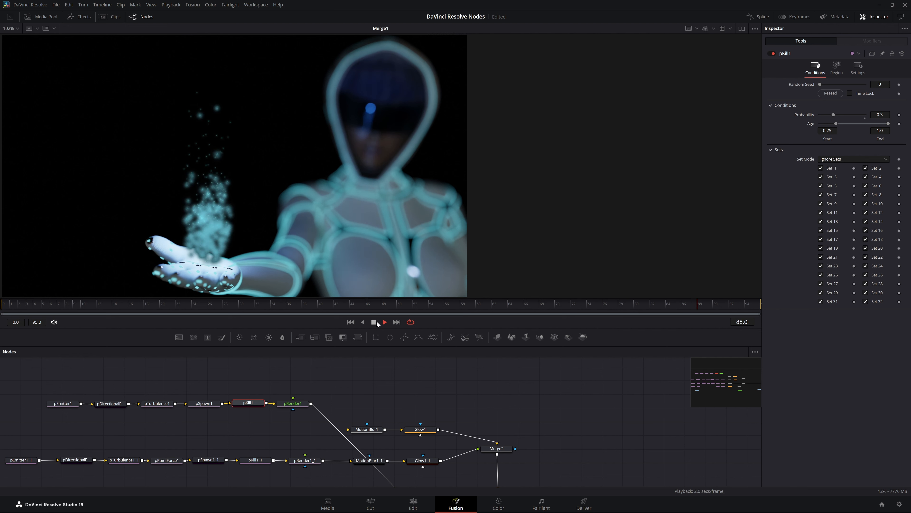
pyautogui.click(374, 322)
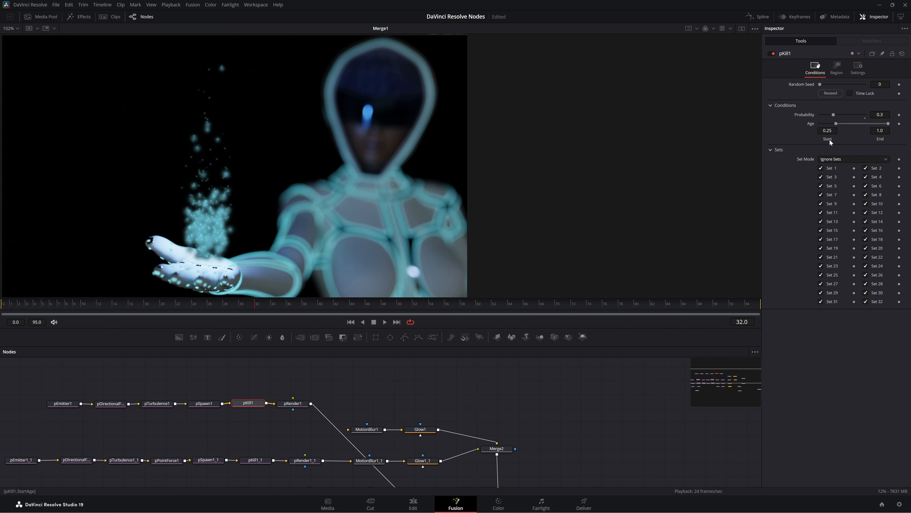
pyautogui.click(385, 321)
pyautogui.click(373, 321)
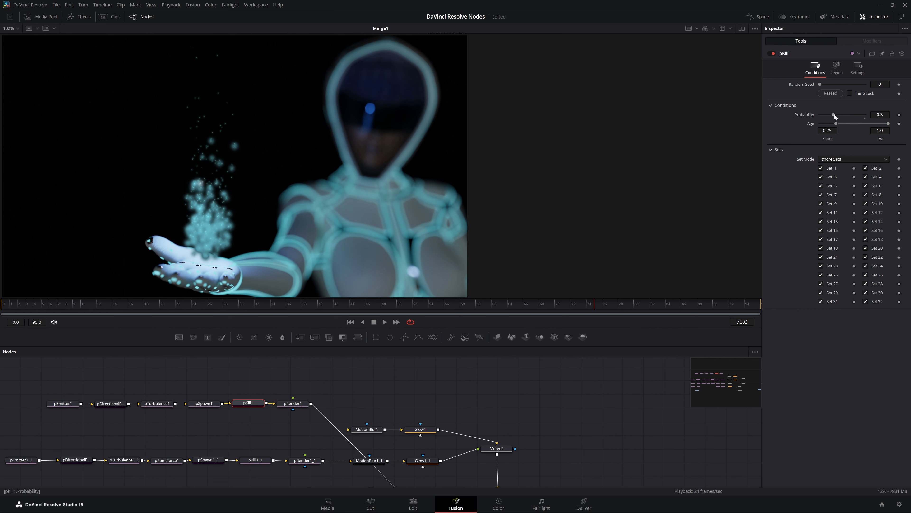
# - Try a probability of 0.425 in pKill1's conditions and set it back to 0.3
pyautogui.moveTo(834, 115)
pyautogui.mouseDown()
pyautogui.moveTo(857, 118)
pyautogui.moveTo(827, 115)
pyautogui.moveTo(840, 118)
pyautogui.mouseUp()
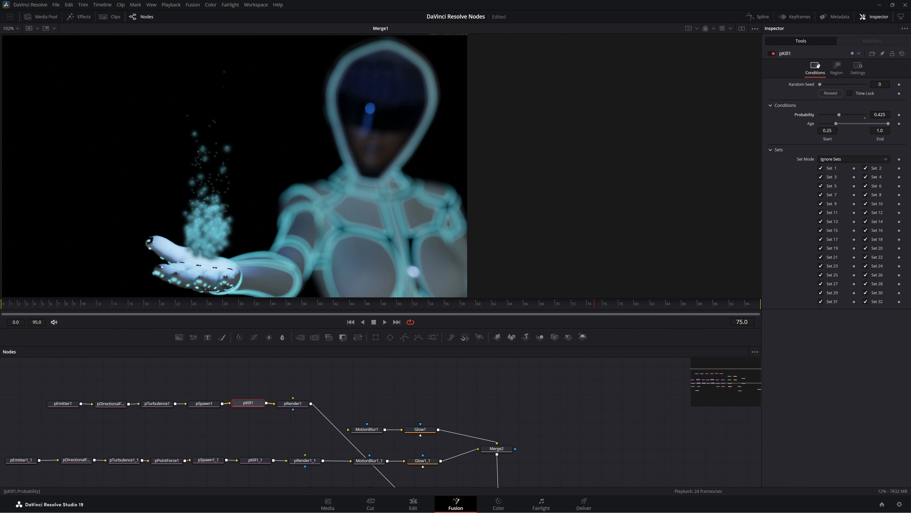
pyautogui.doubleClick(880, 114)
pyautogui.write('0.3')
pyautogui.press('Return')
# - Try an age start of 0.117 in pKill1 during playback, set it back to 0.25, and stop at frame 55
pyautogui.click(819, 132)
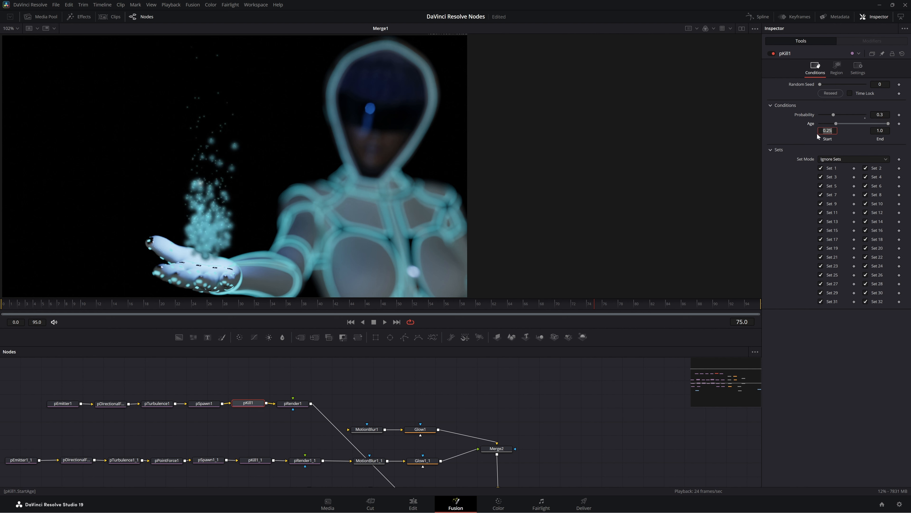
pyautogui.moveTo(836, 122)
pyautogui.mouseDown()
pyautogui.moveTo(849, 126)
pyautogui.moveTo(828, 129)
pyautogui.mouseUp()
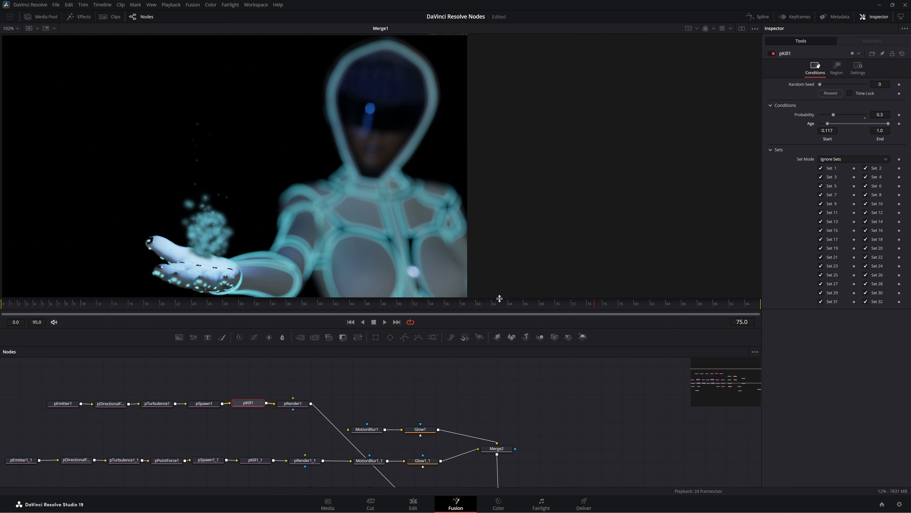
pyautogui.click(385, 322)
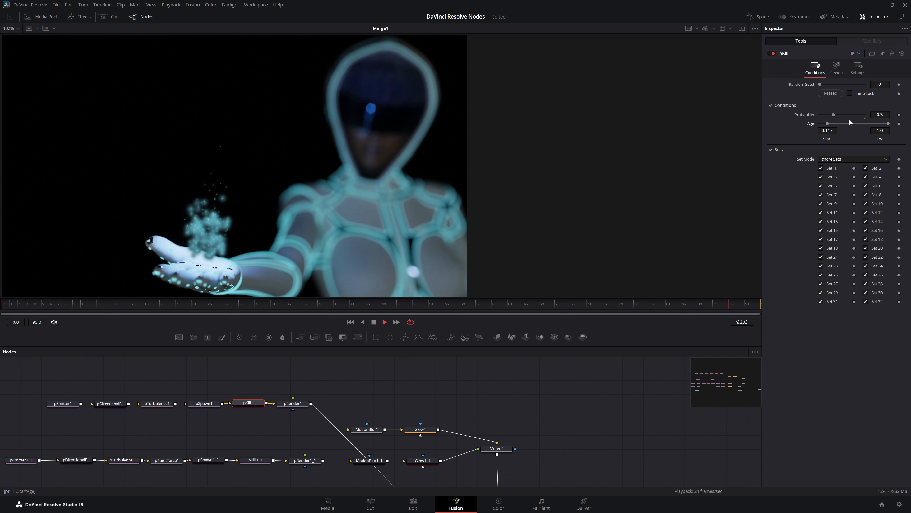
pyautogui.doubleClick(827, 131)
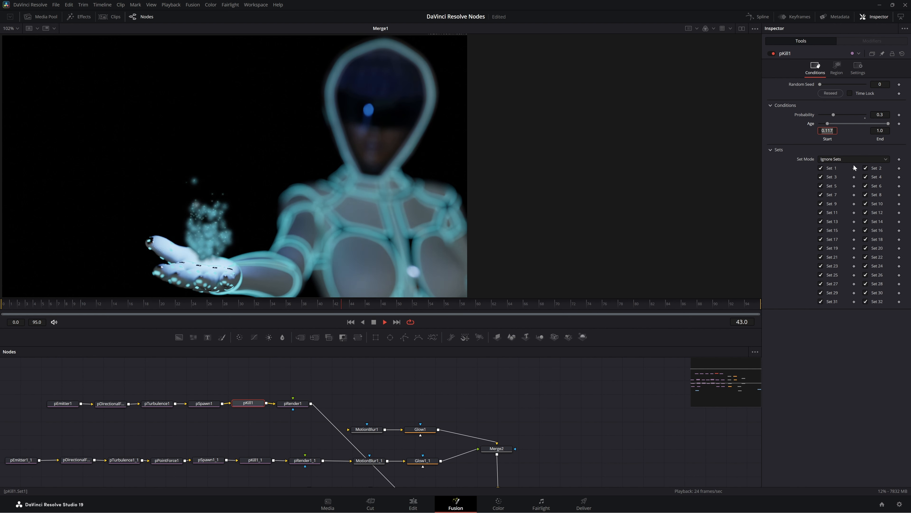
pyautogui.write('.25')
pyautogui.press('Tab')
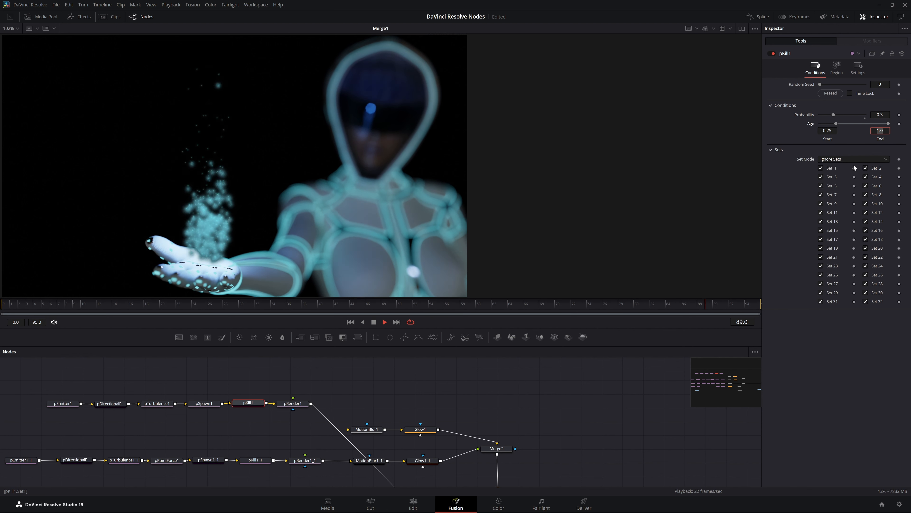
pyautogui.click(376, 323)
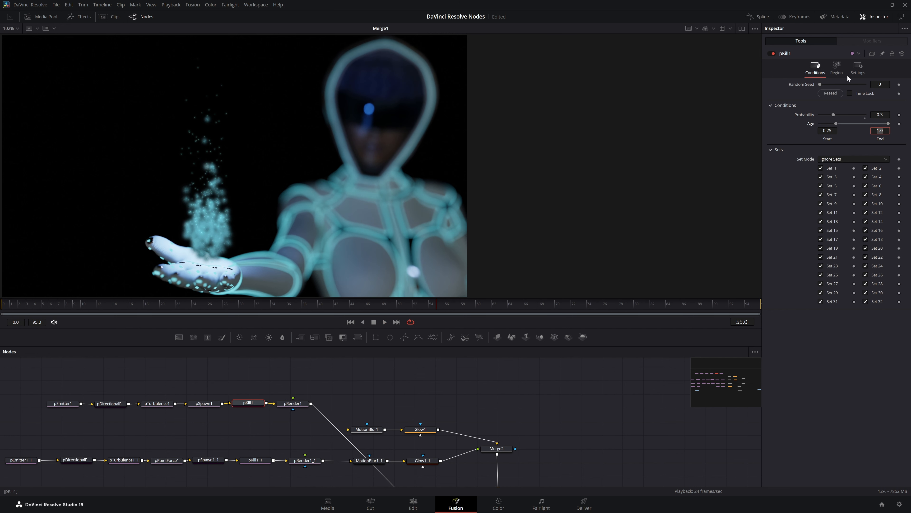
# - Examine pKill1's region settings and pRender1's controls, and play the complete particle chain, stopping at frame 56
pyautogui.click(840, 67)
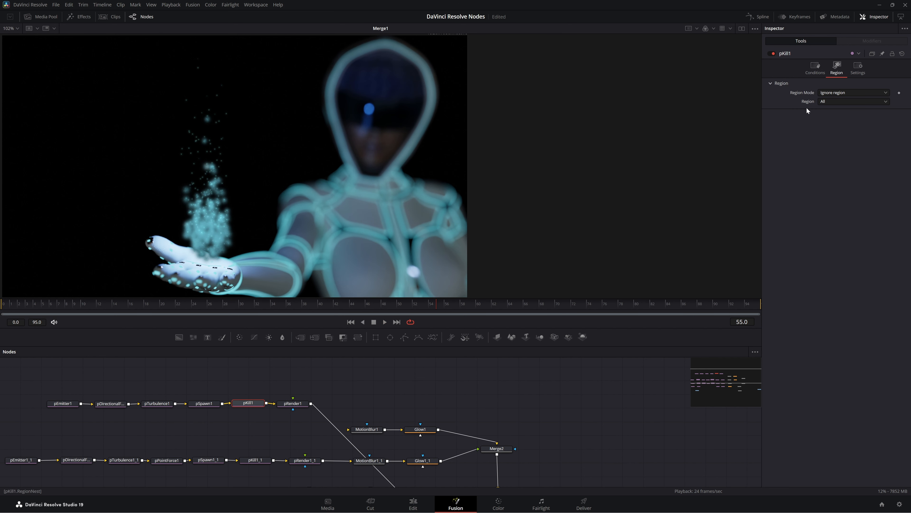
pyautogui.click(820, 69)
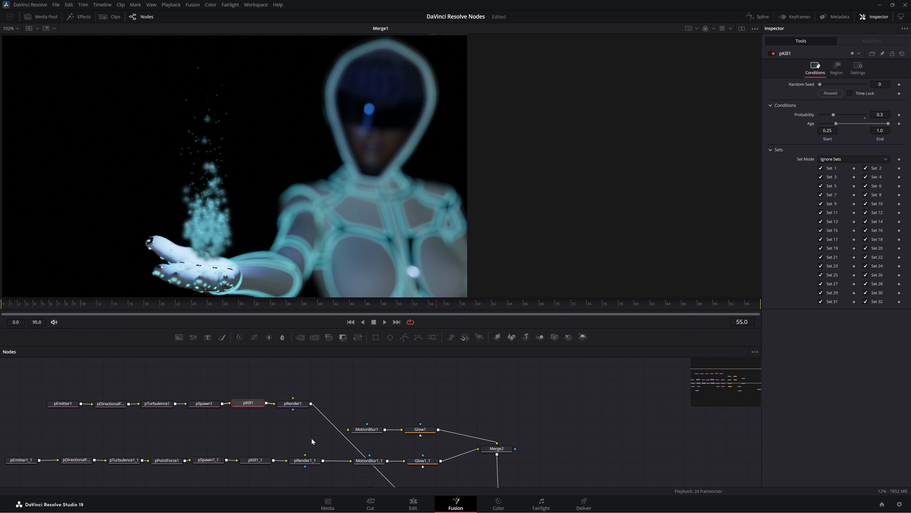
pyautogui.click(294, 403)
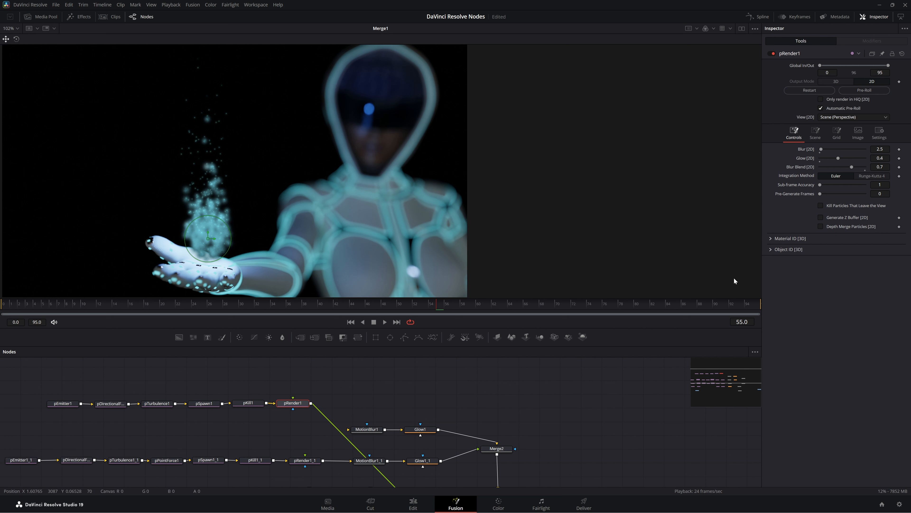
pyautogui.click(385, 322)
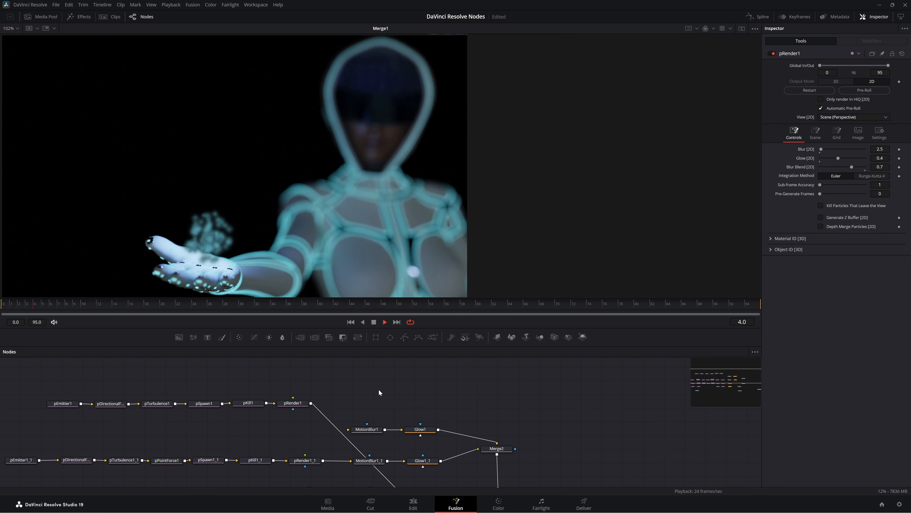
pyautogui.moveTo(32, 377); pyautogui.dragTo(322, 422)
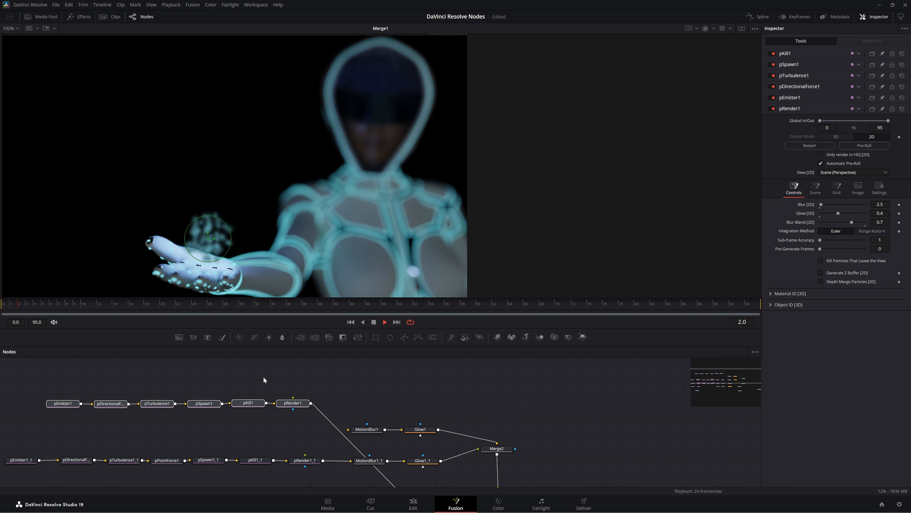
pyautogui.click(374, 322)
# - Copy the node chain from pEmitter1 through pRender1 and paste a duplicate just below it
pyautogui.moveTo(390, 394); pyautogui.dragTo(423, 366)
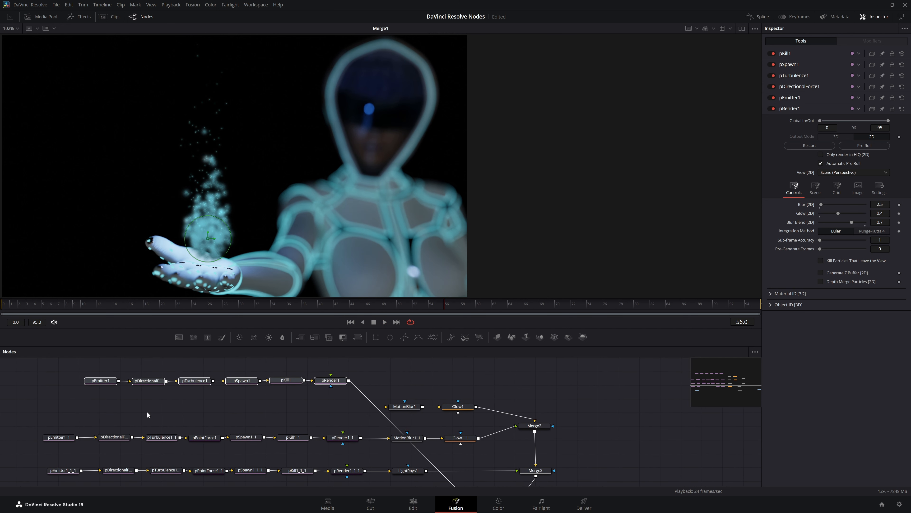
pyautogui.moveTo(67, 367); pyautogui.dragTo(338, 401)
pyautogui.click(205, 411)
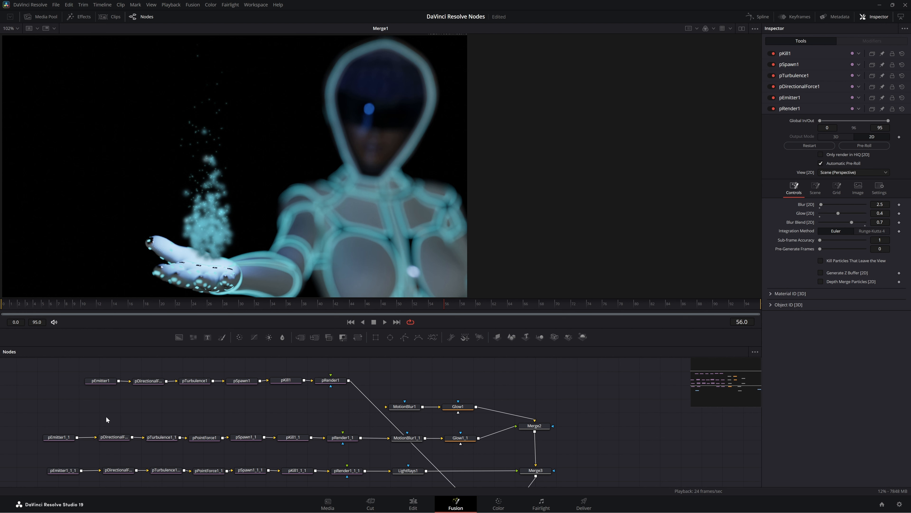
pyautogui.hotkey('ctrl', 'v')
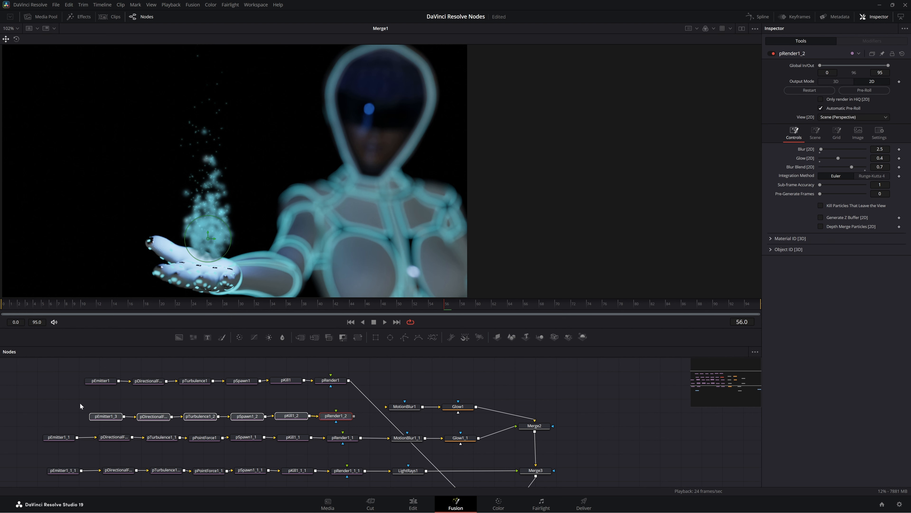
# - Delete the pasted duplicate chain from pEmitter1_3 through pRender1_2
pyautogui.moveTo(80, 402); pyautogui.dragTo(325, 425)
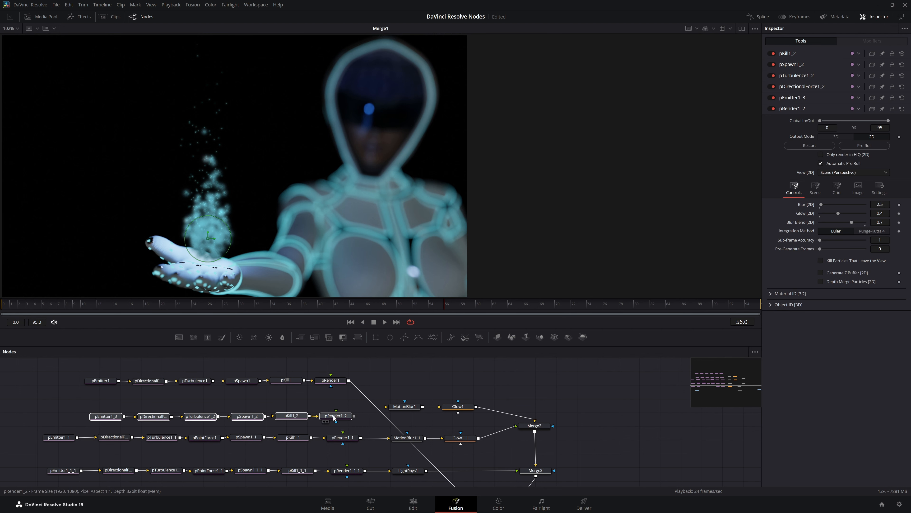
pyautogui.click(337, 417)
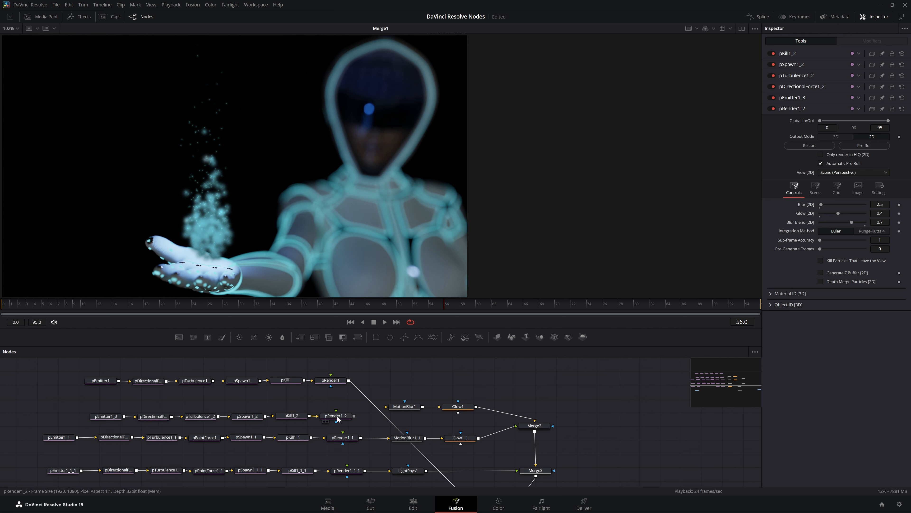
pyautogui.moveTo(339, 419); pyautogui.dragTo(340, 420)
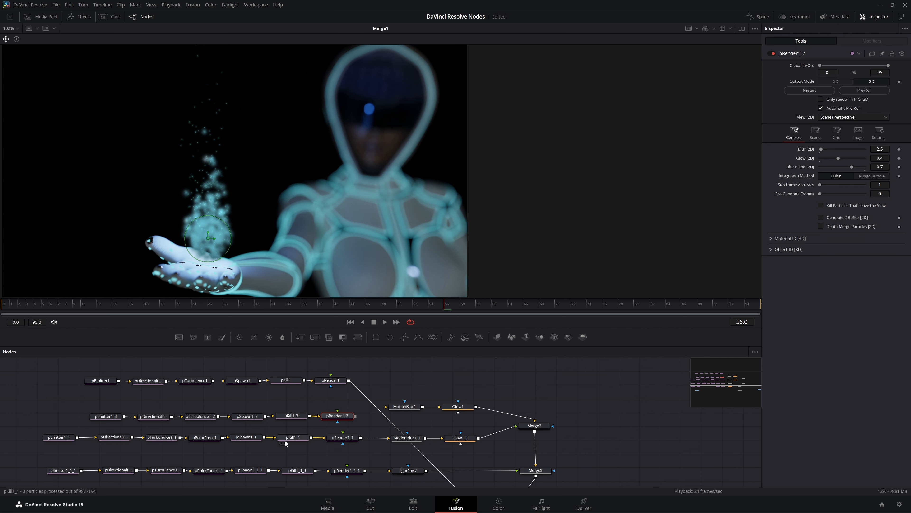
pyautogui.moveTo(69, 402); pyautogui.dragTo(343, 429)
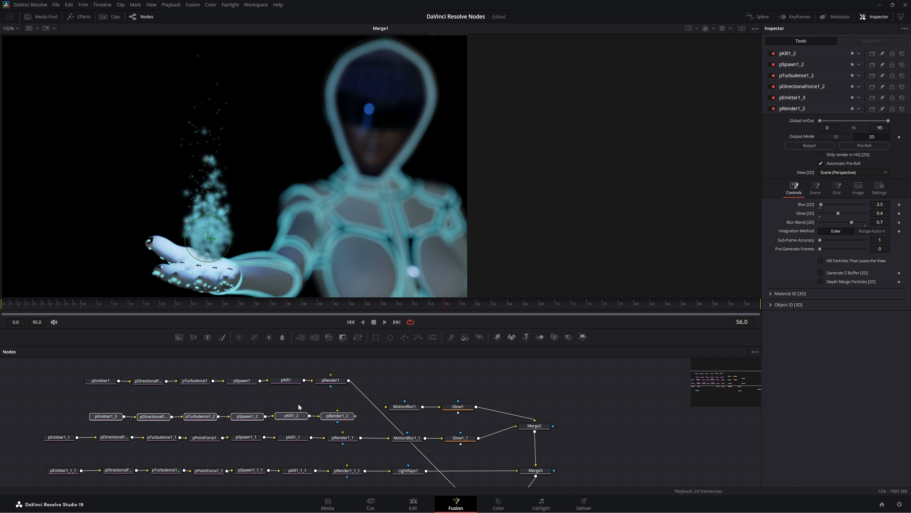
pyautogui.press('Delete')
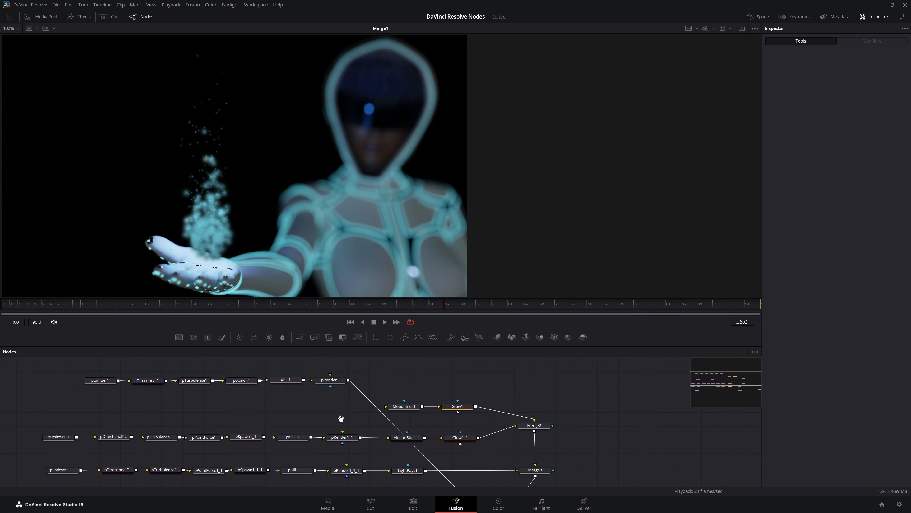
# - Connect pRender1_1 to Merge1's foreground in place of pRender1, and select pEmitter1_1 at the start of its chain
pyautogui.moveTo(341, 418); pyautogui.dragTo(437, 477)
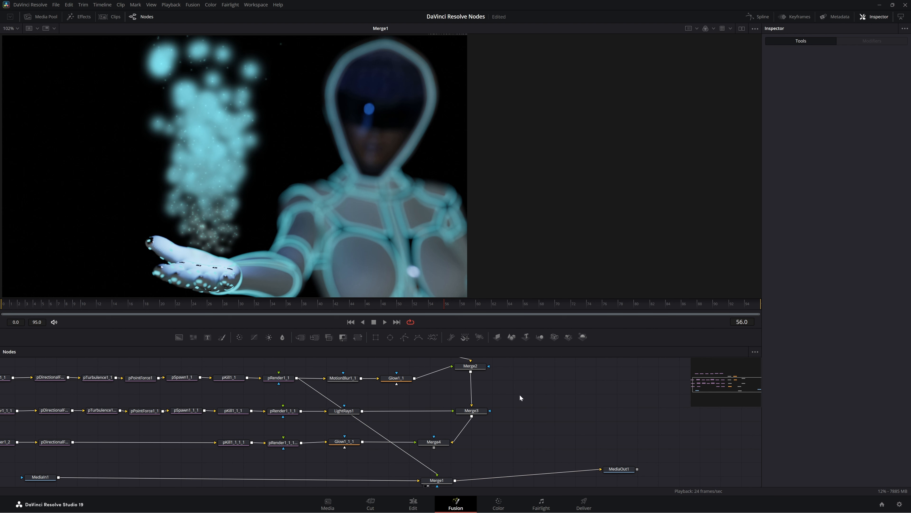
pyautogui.moveTo(521, 397); pyautogui.dragTo(612, 428)
pyautogui.click(102, 412)
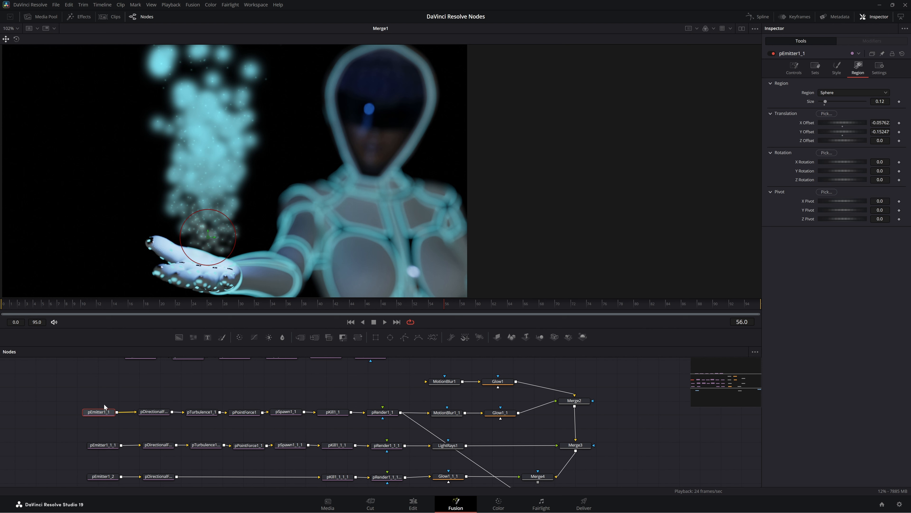
# - Review pEmitter1_1's emitter settings and nudge its sphere region upward to about X offset -0.058 and Y offset -0.147
pyautogui.moveTo(74, 385); pyautogui.dragTo(104, 416)
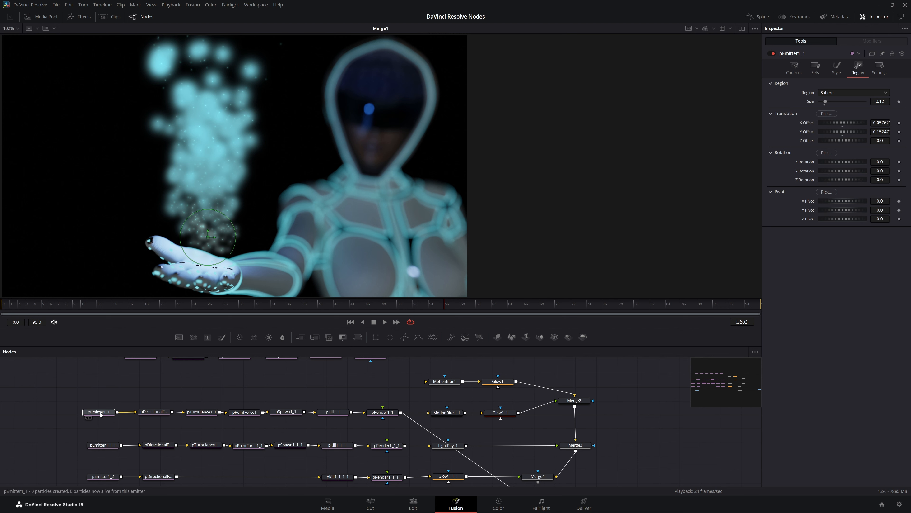
pyautogui.click(101, 415)
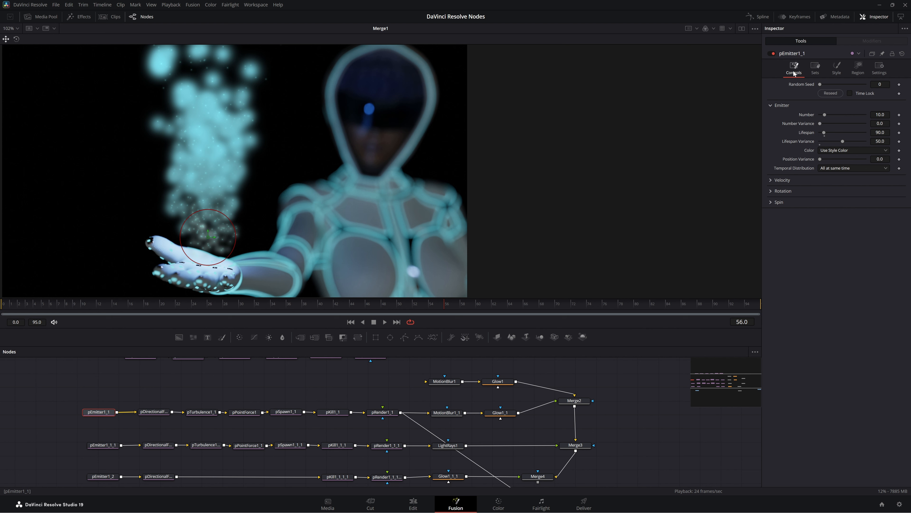
pyautogui.click(864, 69)
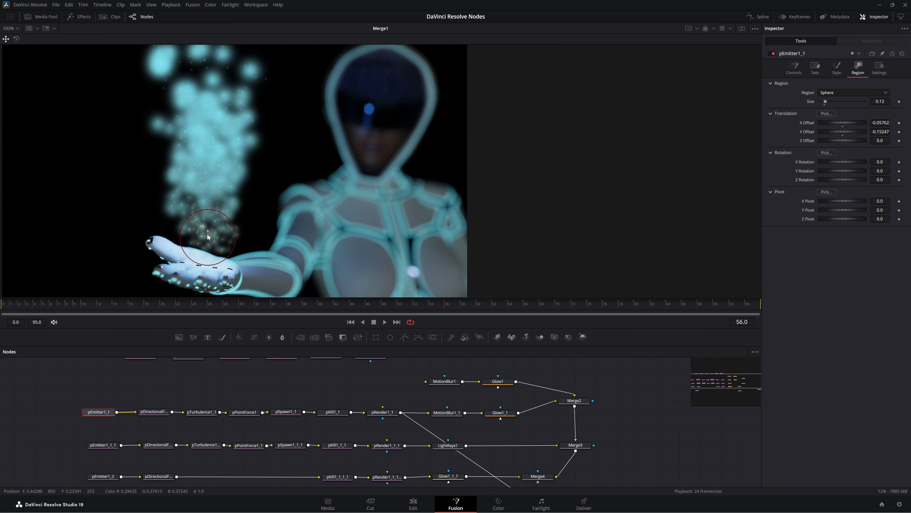
pyautogui.moveTo(209, 239); pyautogui.dragTo(208, 236)
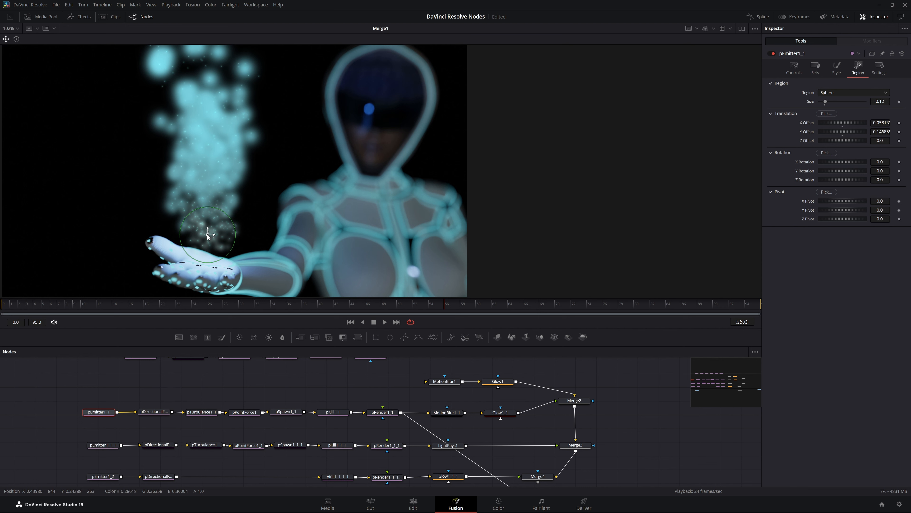
# - View pRender1_1 on its own with pDirectionalForce1_1 selected, and play the particles, stopping at frame 79
pyautogui.press('2')
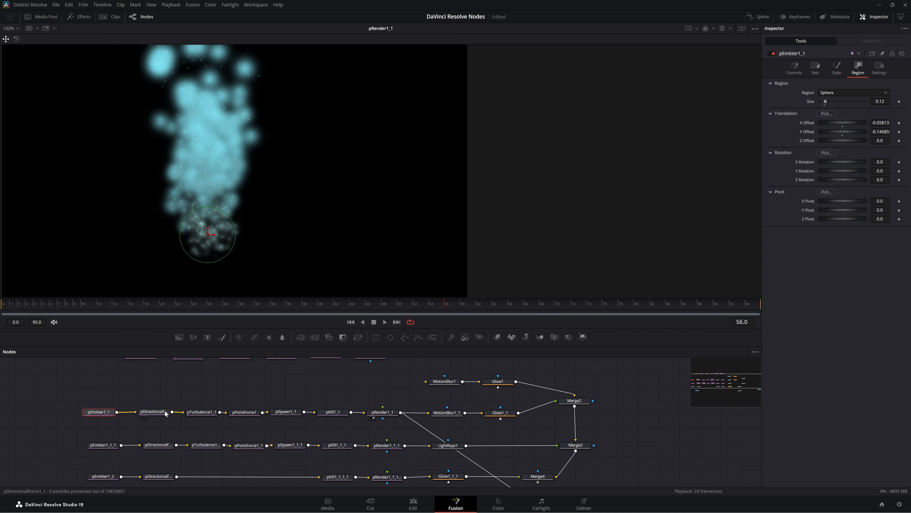
pyautogui.moveTo(155, 414); pyautogui.dragTo(159, 296)
pyautogui.click(150, 413)
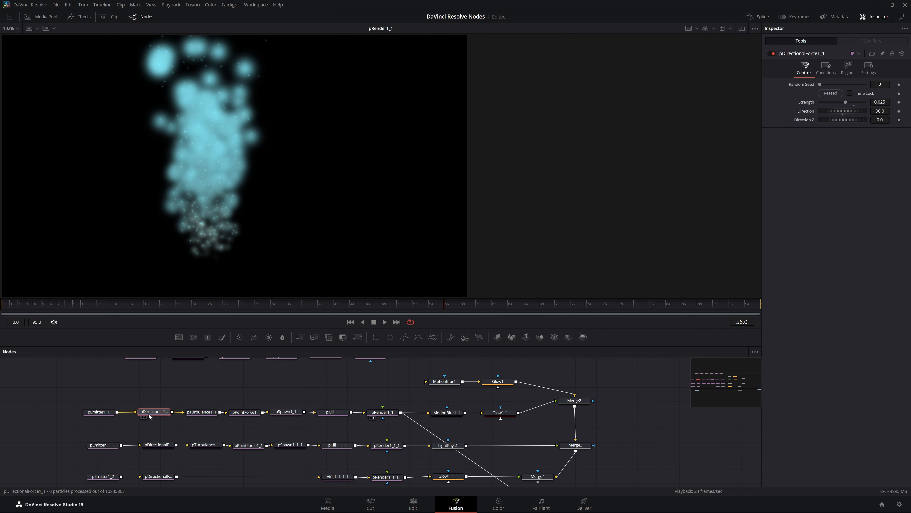
pyautogui.moveTo(154, 413); pyautogui.dragTo(159, 268)
pyautogui.click(384, 322)
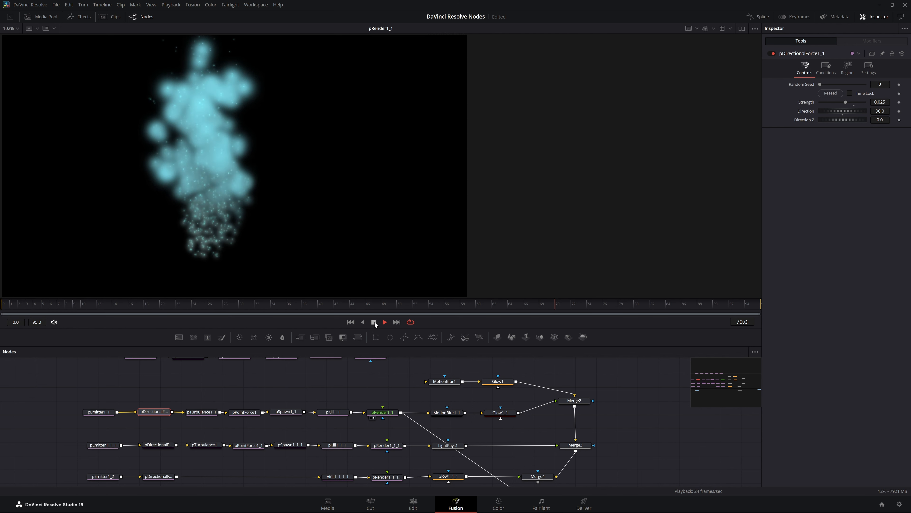
pyautogui.click(387, 321)
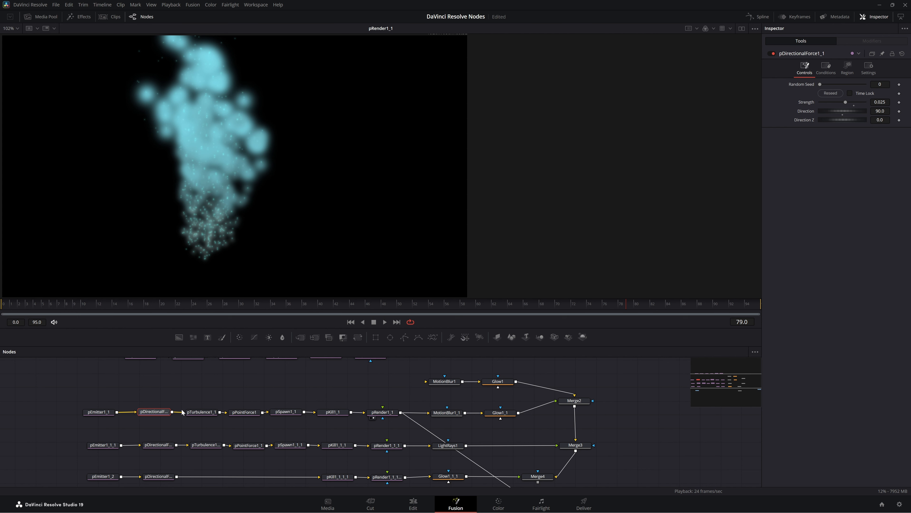
# - Review pTurbulence1_1's strengths and move pPointForce1's center to about X offset -0.063 and Y offset -0.237
pyautogui.click(202, 413)
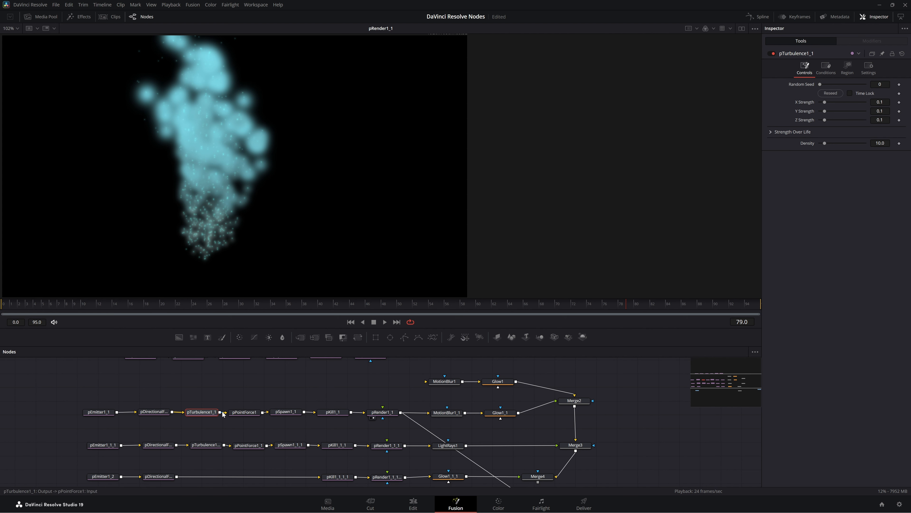
pyautogui.click(248, 413)
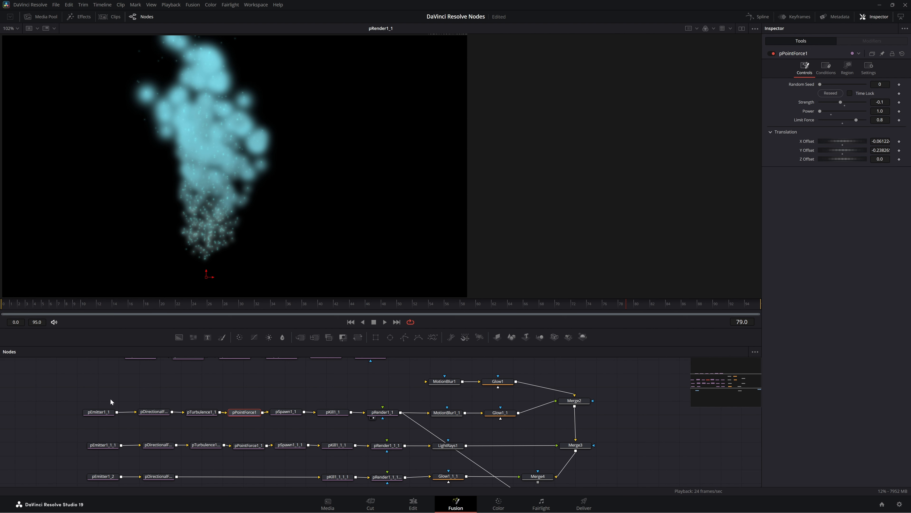
pyautogui.scroll(2, 205, 388)
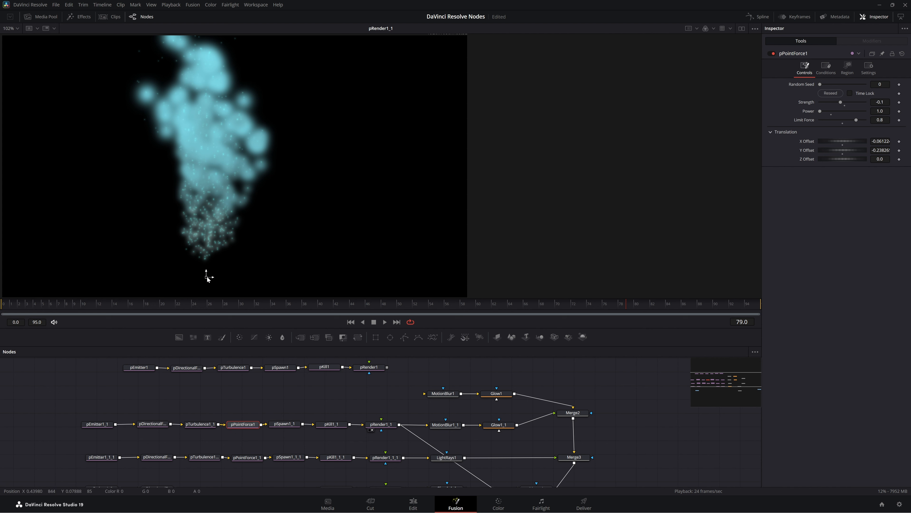
pyautogui.moveTo(208, 278); pyautogui.dragTo(206, 279)
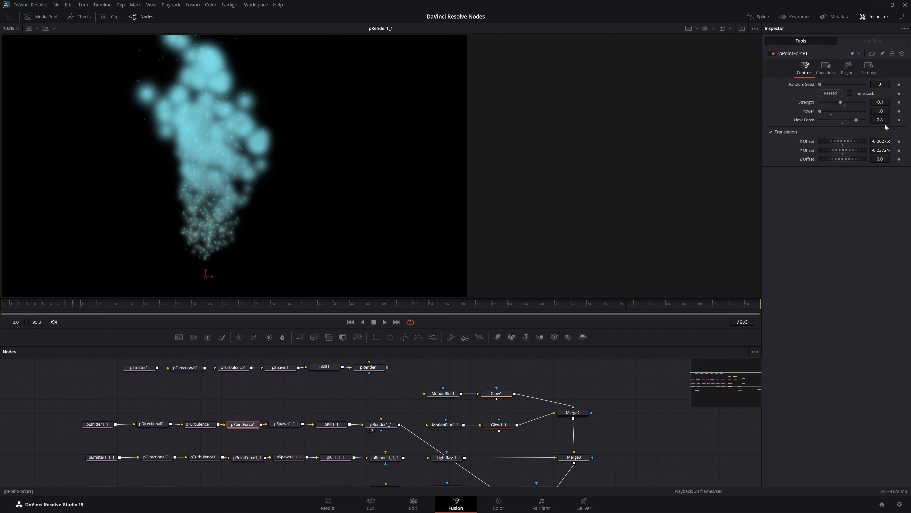
pyautogui.moveTo(231, 397); pyautogui.dragTo(254, 436)
# - Compare the style, color over life and size settings of pSpawn1_1 with those of pSpawn1
pyautogui.click(286, 424)
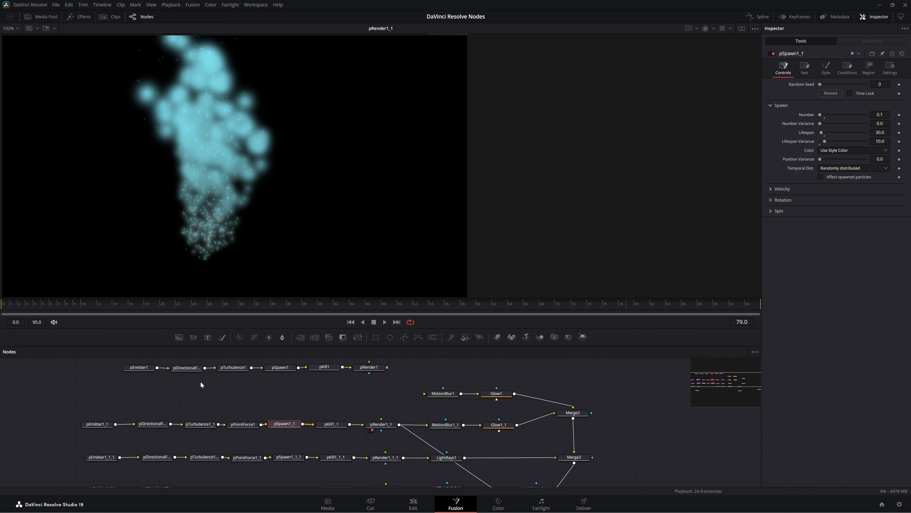
pyautogui.click(284, 370)
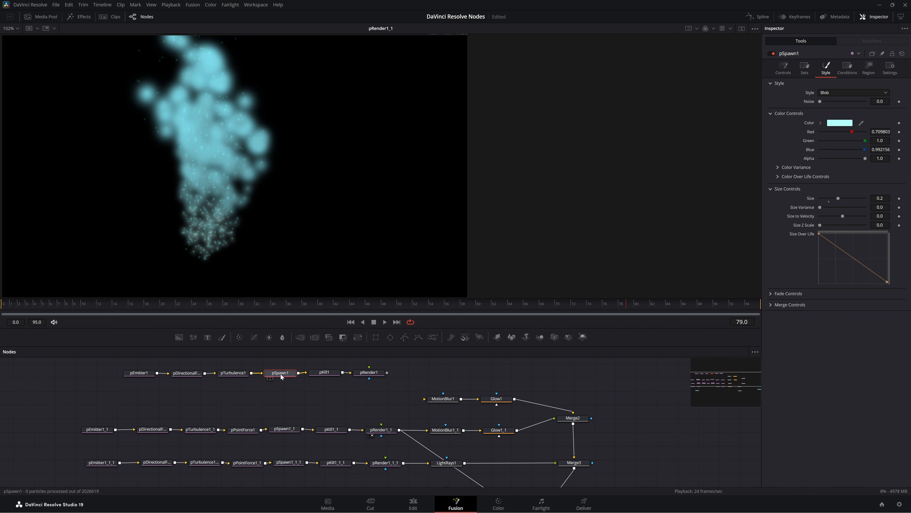
pyautogui.click(270, 429)
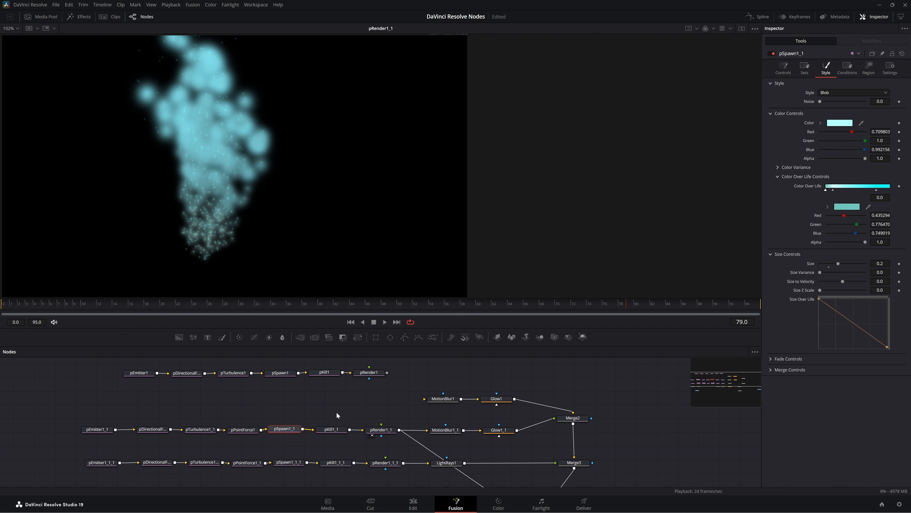
# - During playback, set pKill1_1's probability to 0.984 and age start to 0.422, check pRender1_1's controls, and stop at frame 85
pyautogui.click(331, 430)
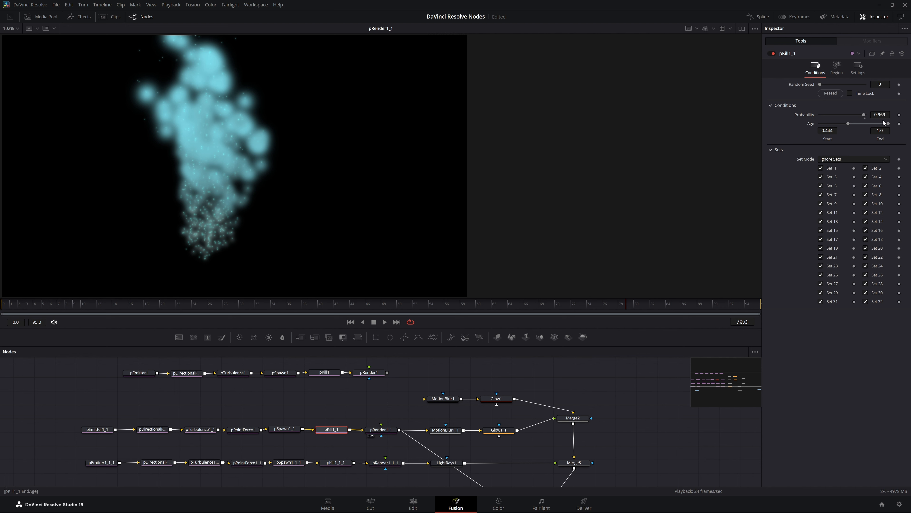
pyautogui.click(385, 322)
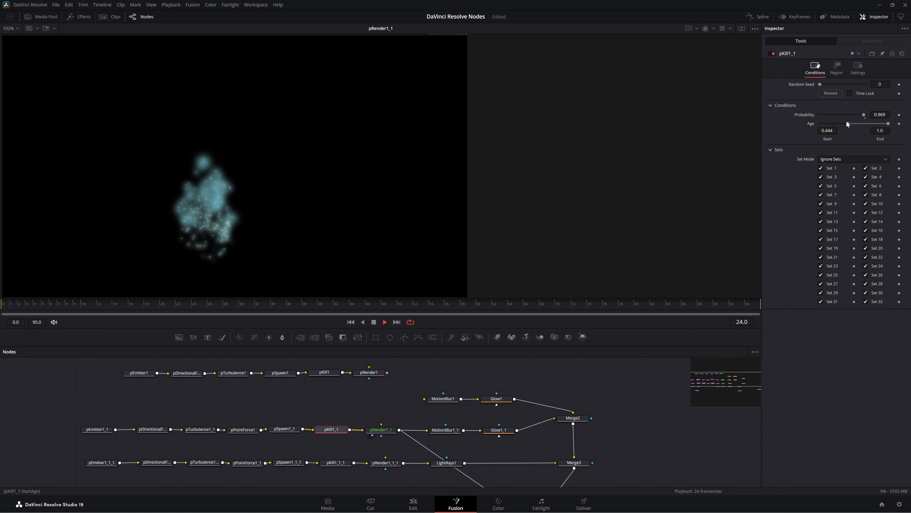
pyautogui.moveTo(861, 114); pyautogui.dragTo(835, 120)
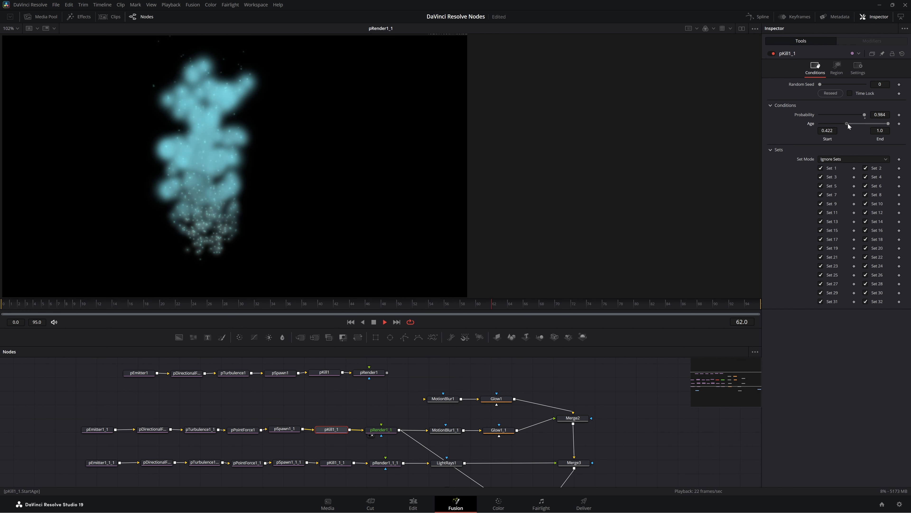
pyautogui.moveTo(849, 123); pyautogui.dragTo(848, 123)
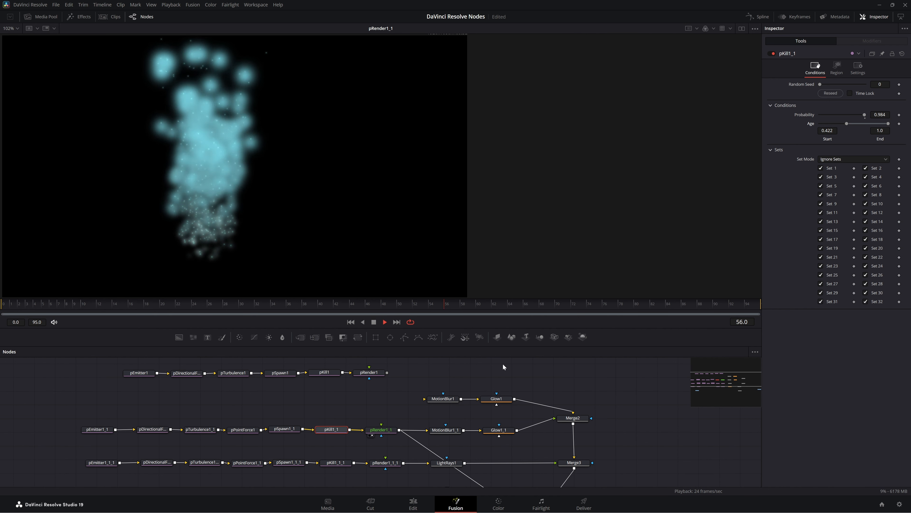
pyautogui.click(383, 429)
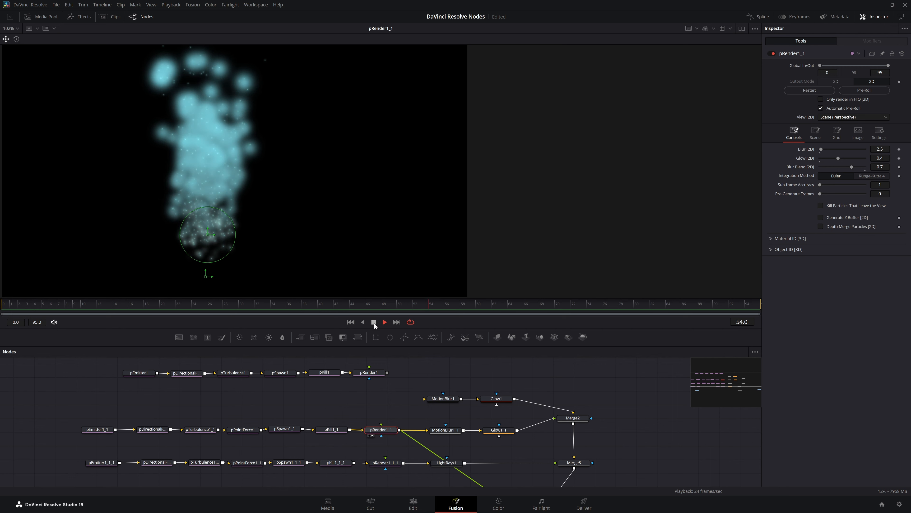
pyautogui.click(374, 322)
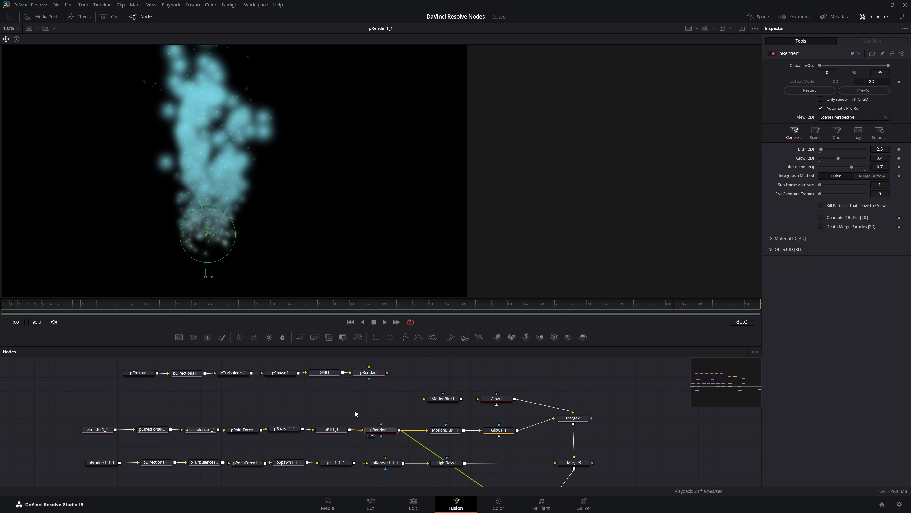
# - Connect pRender1_1_1 to Merge1's foreground in place of pRender1_1, and view Merge1
pyautogui.moveTo(341, 407); pyautogui.dragTo(318, 380)
pyautogui.moveTo(47, 380); pyautogui.dragTo(369, 427)
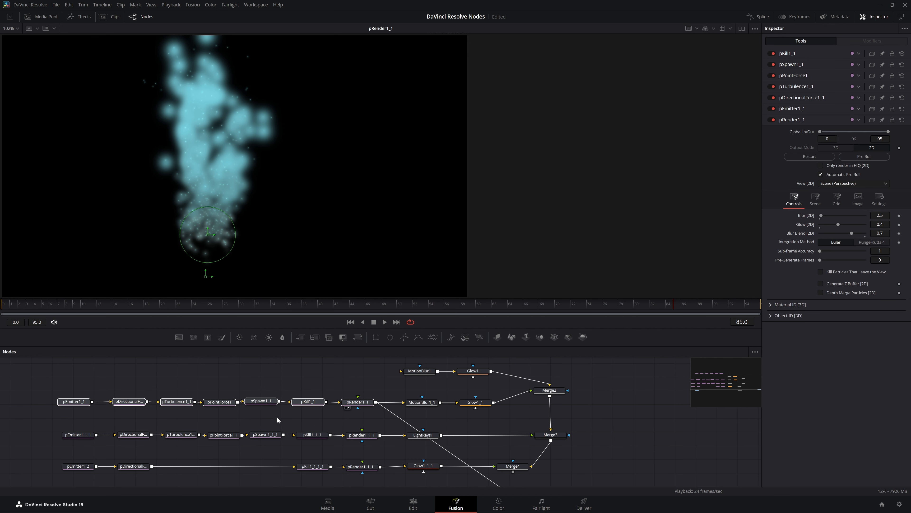
pyautogui.moveTo(80, 403); pyautogui.dragTo(76, 382)
pyautogui.moveTo(47, 411); pyautogui.dragTo(375, 448)
pyautogui.moveTo(321, 409); pyautogui.dragTo(251, 381)
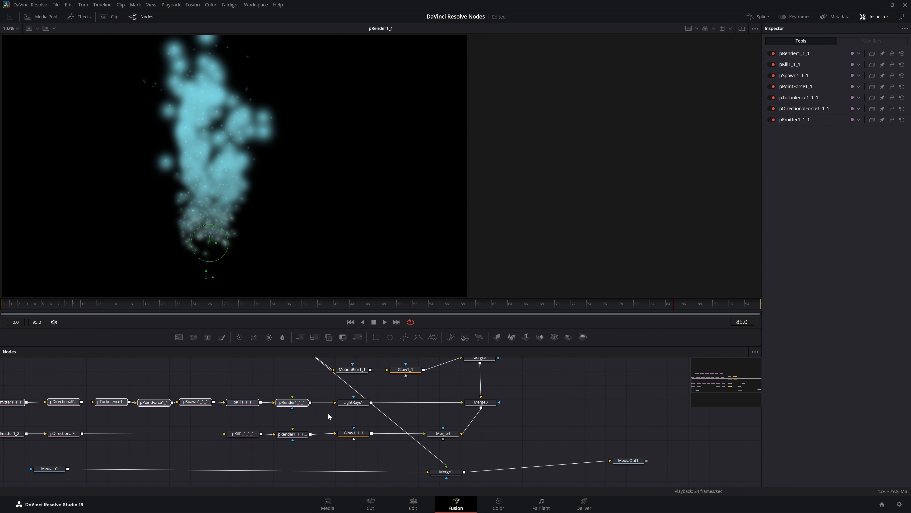
pyautogui.moveTo(309, 402); pyautogui.dragTo(446, 467)
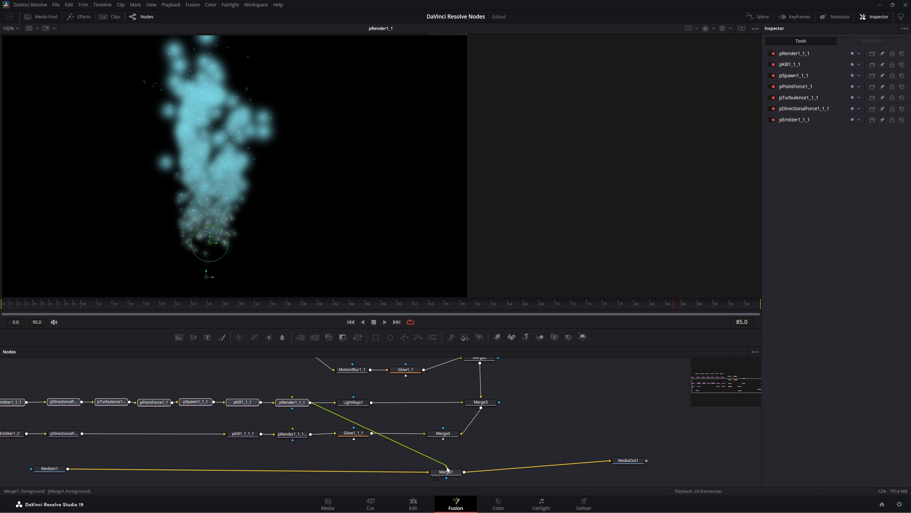
pyautogui.click(434, 468)
pyautogui.press('1')
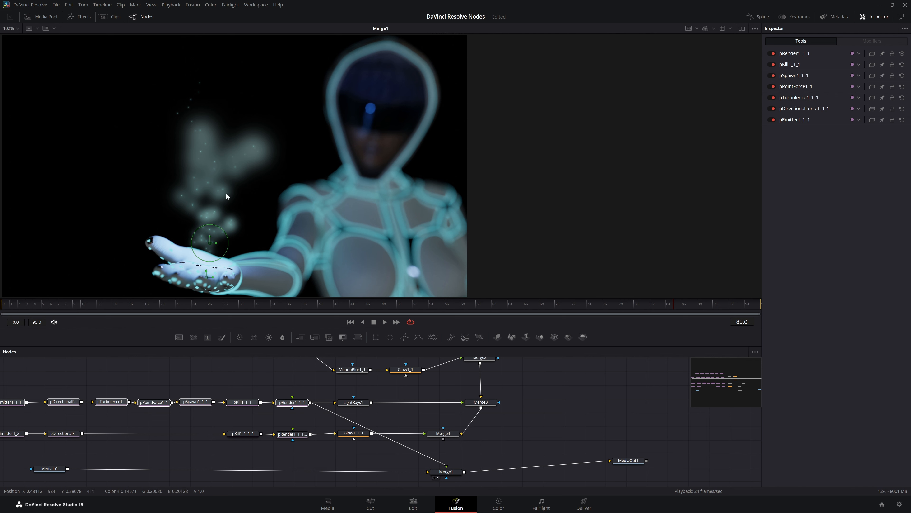
# - View pRender1_1_1 on its own and examine pEmitter1_1_1's emitter and region settings
pyautogui.moveTo(194, 376); pyautogui.dragTo(269, 374)
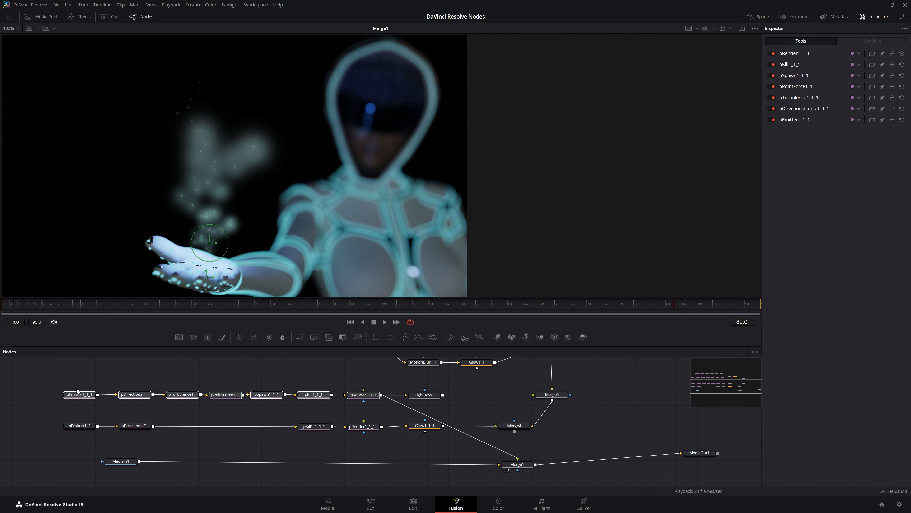
pyautogui.press('1')
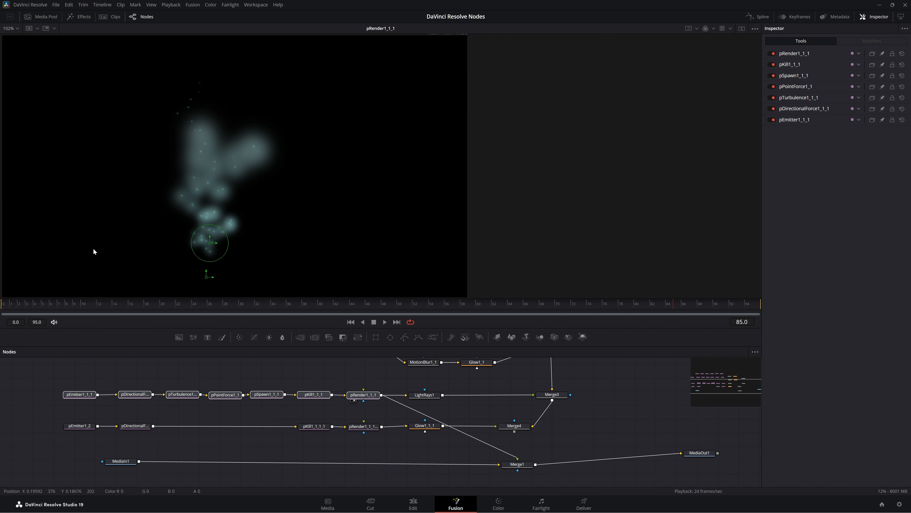
pyautogui.click(93, 394)
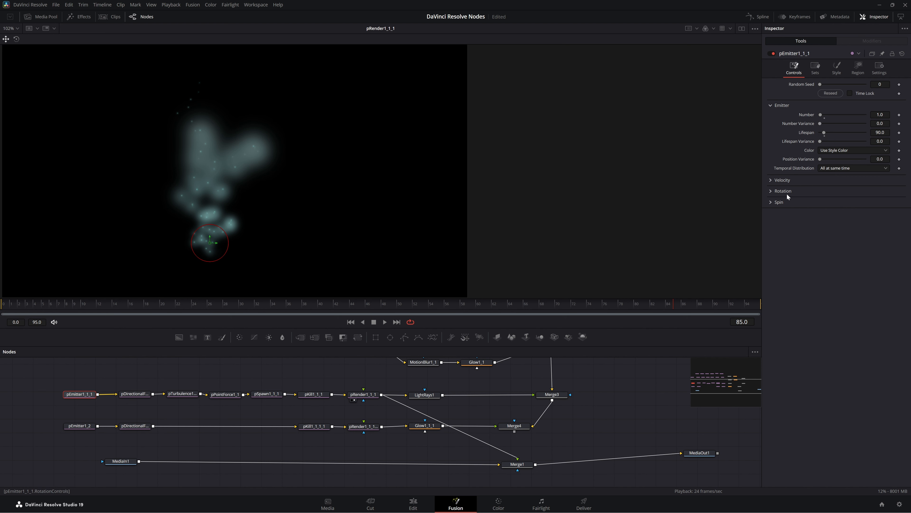
pyautogui.click(858, 68)
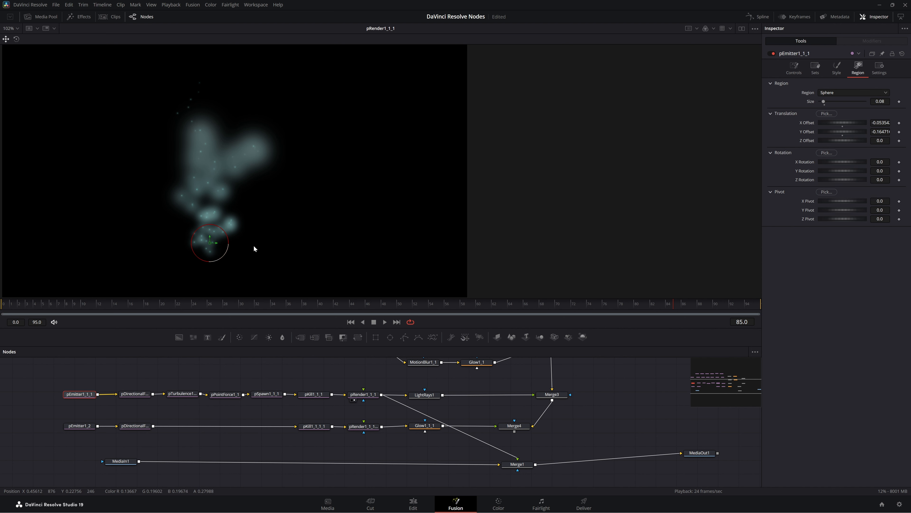
# - Examine pEmitter1_1_1's blob style, base color, color over life and size settings
pyautogui.click(837, 66)
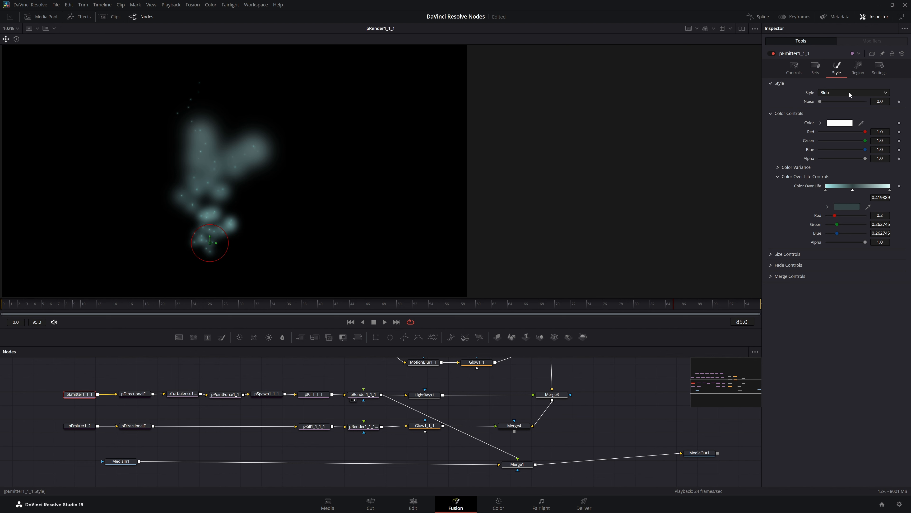
pyautogui.click(844, 123)
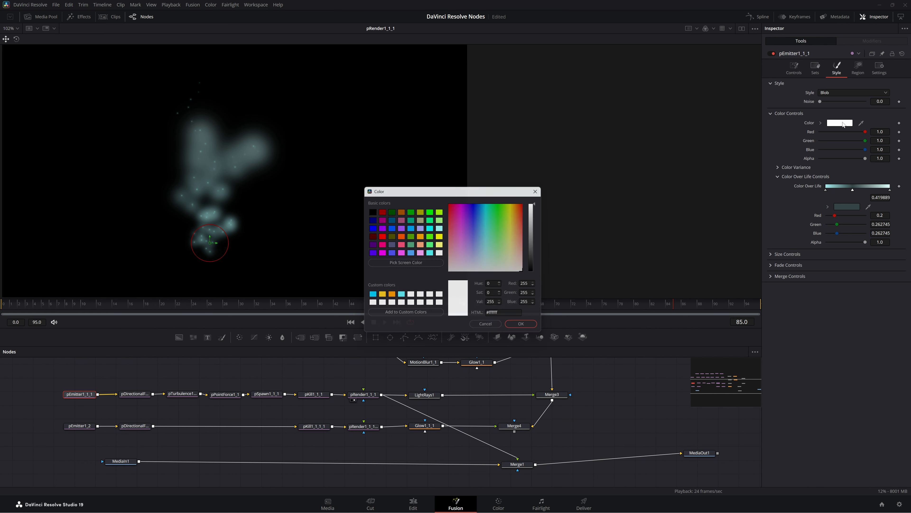
pyautogui.click(527, 328)
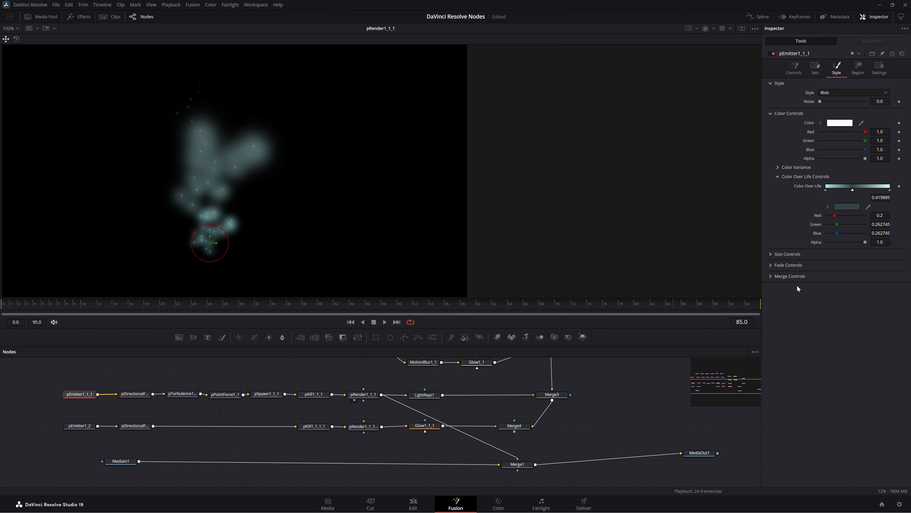
pyautogui.click(777, 176)
pyautogui.click(769, 188)
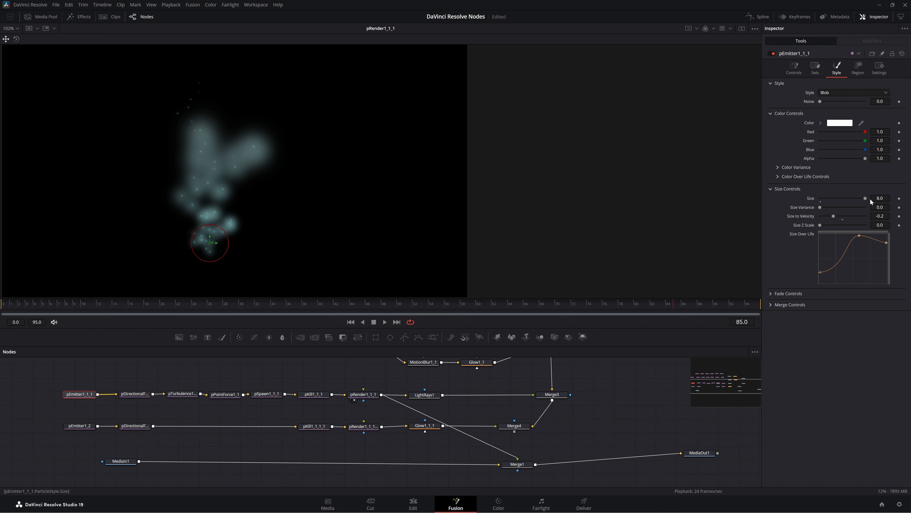
# - Try linear interpolation on the peak point of pEmitter1_1_1's Size Over Life curve and return it to smooth
pyautogui.moveTo(864, 197)
pyautogui.mouseDown()
pyautogui.moveTo(855, 204)
pyautogui.moveTo(869, 202)
pyautogui.mouseUp()
pyautogui.rightClick(859, 236)
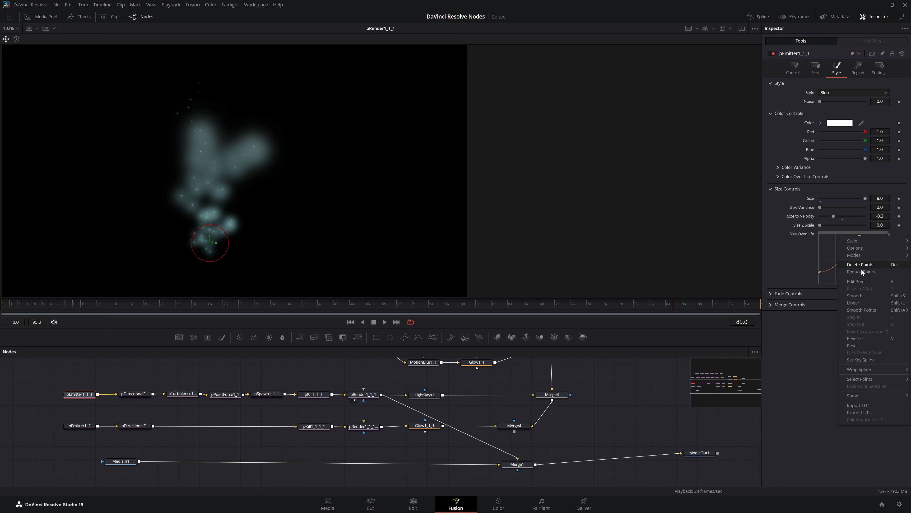
pyautogui.click(861, 295)
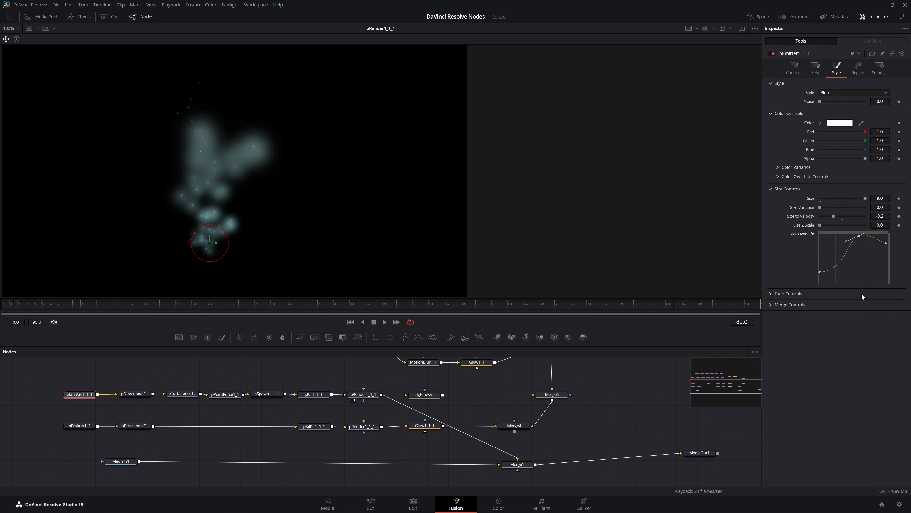
pyautogui.rightClick(859, 237)
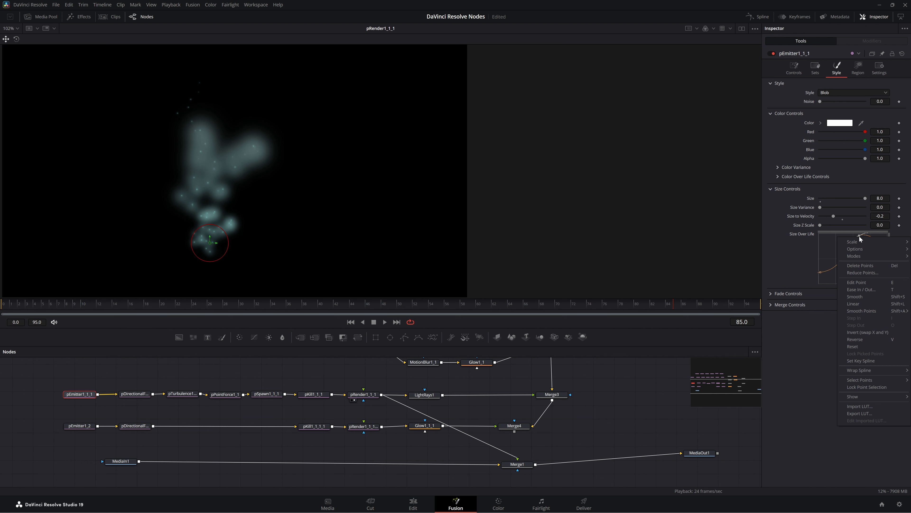
pyautogui.click(865, 303)
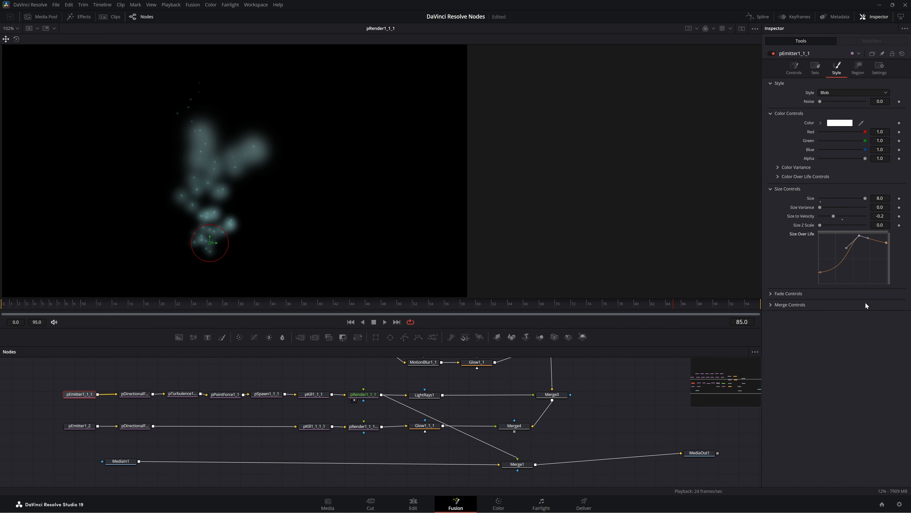
pyautogui.rightClick(859, 236)
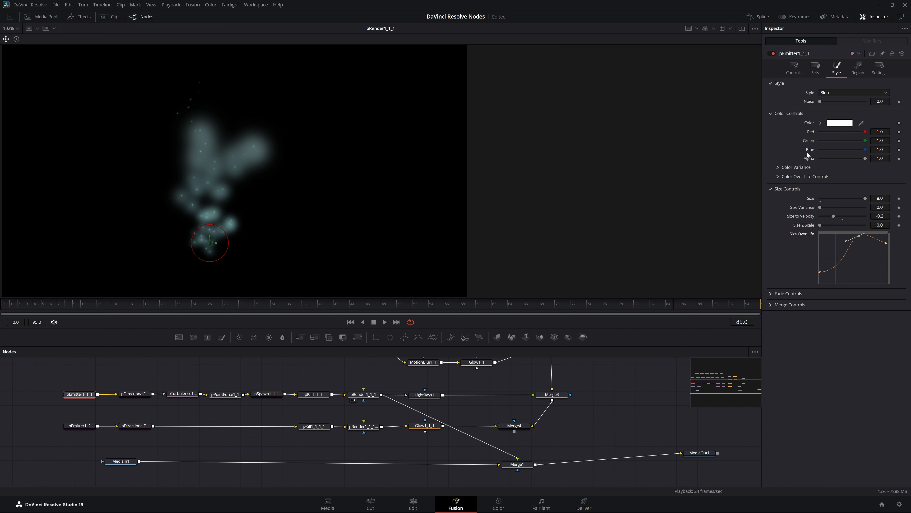
# - Examine the start color of pEmitter1_1_1's Color Over Life gradient in the color picker
pyautogui.click(771, 189)
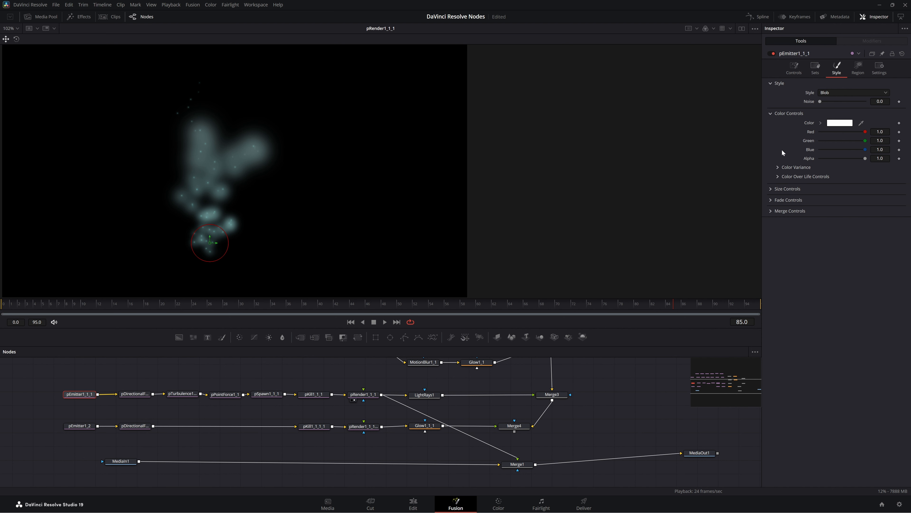
pyautogui.click(779, 176)
pyautogui.click(825, 190)
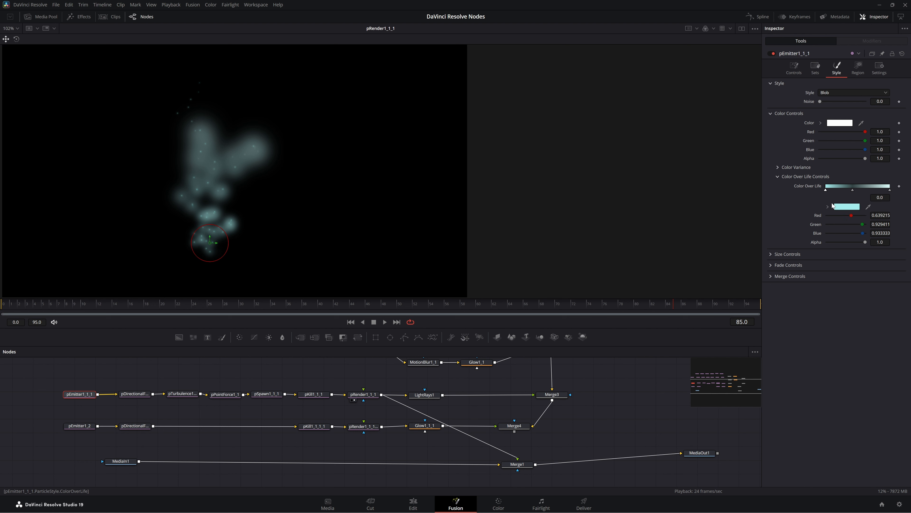
pyautogui.click(844, 207)
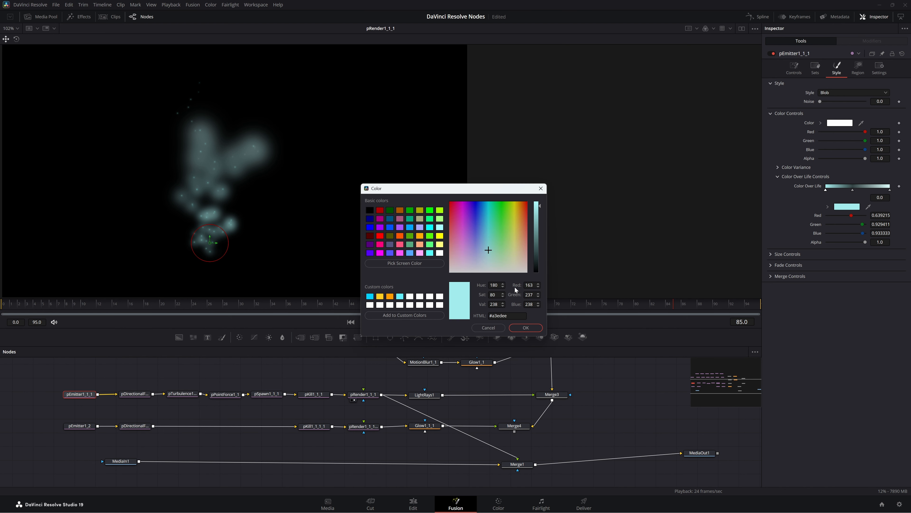
pyautogui.click(525, 327)
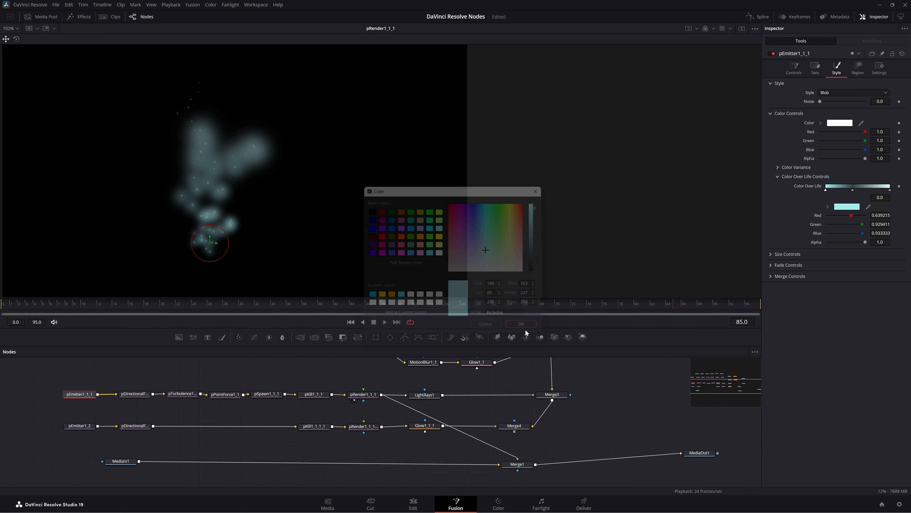
# - Darken the middle color of pEmitter1_1_1's Color Over Life gradient to #050707
pyautogui.click(853, 189)
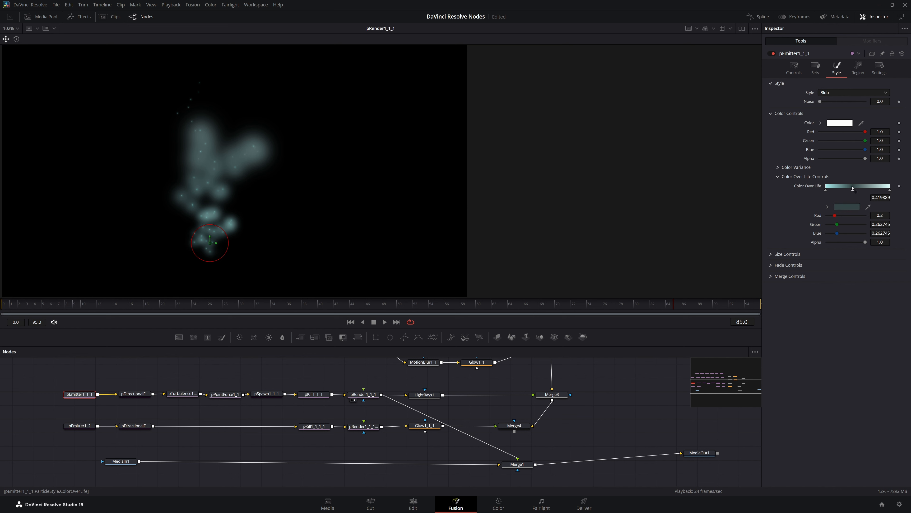
pyautogui.click(847, 207)
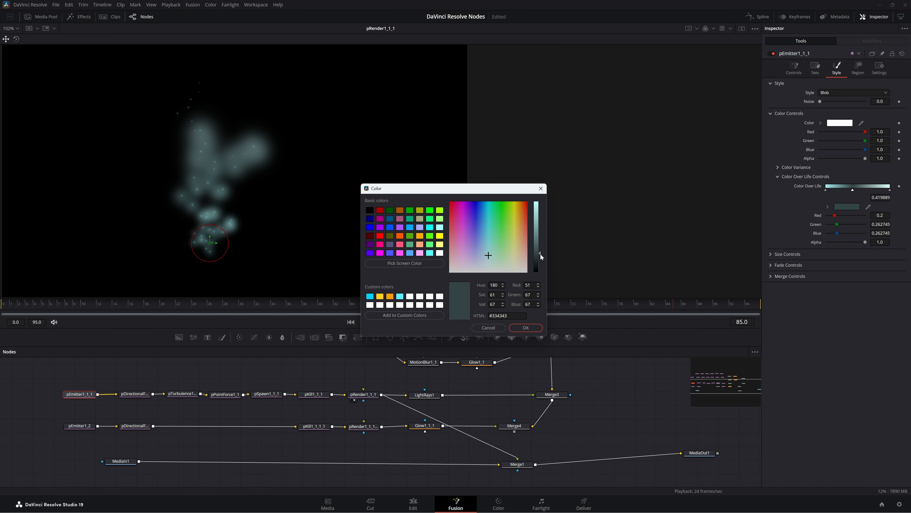
pyautogui.moveTo(540, 253); pyautogui.dragTo(542, 269)
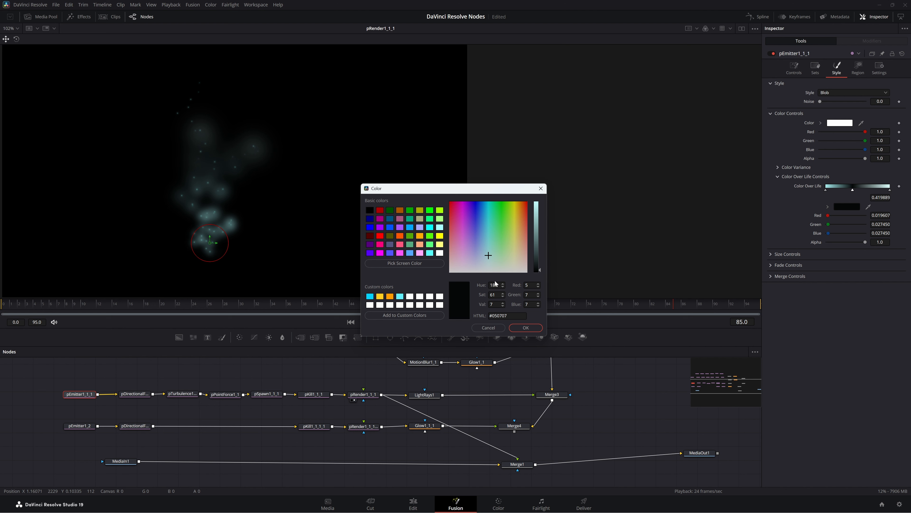
pyautogui.click(526, 327)
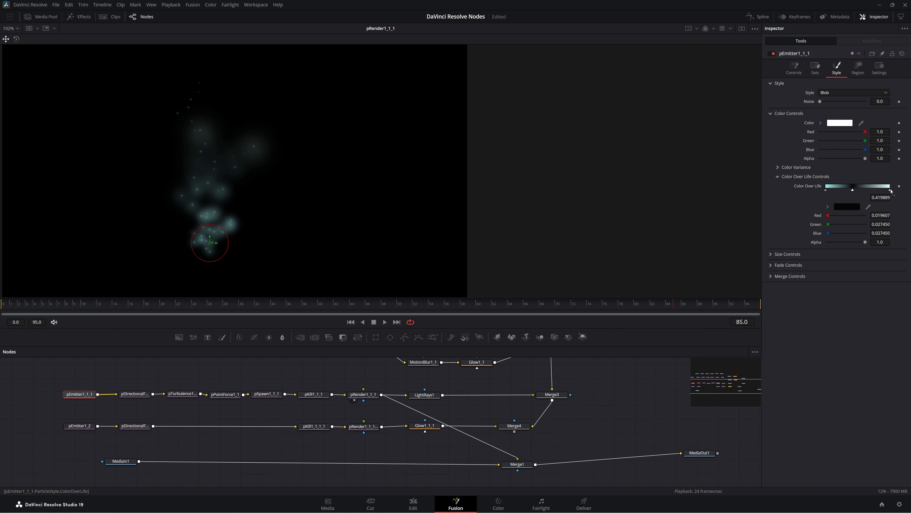
# - Check the end color of pEmitter1_1_1's Color Over Life gradient and collapse the color controls
pyautogui.click(890, 190)
pyautogui.click(851, 207)
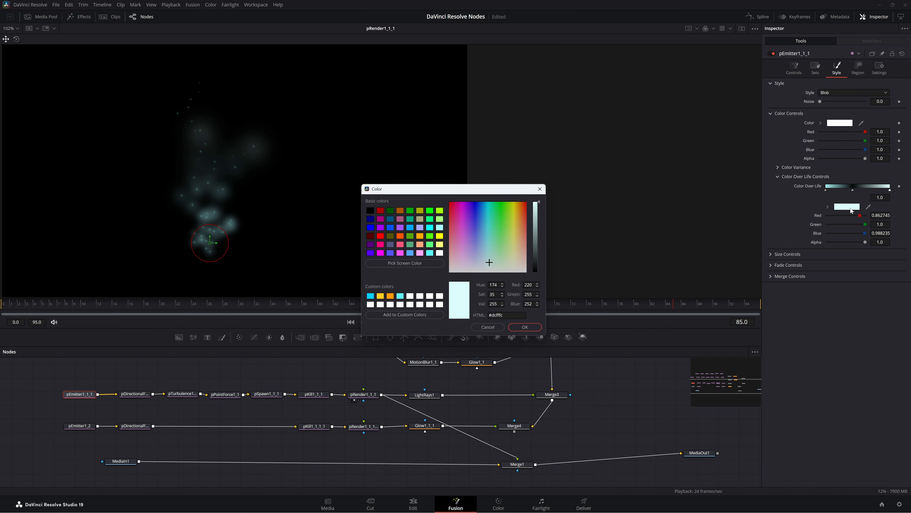
pyautogui.click(528, 328)
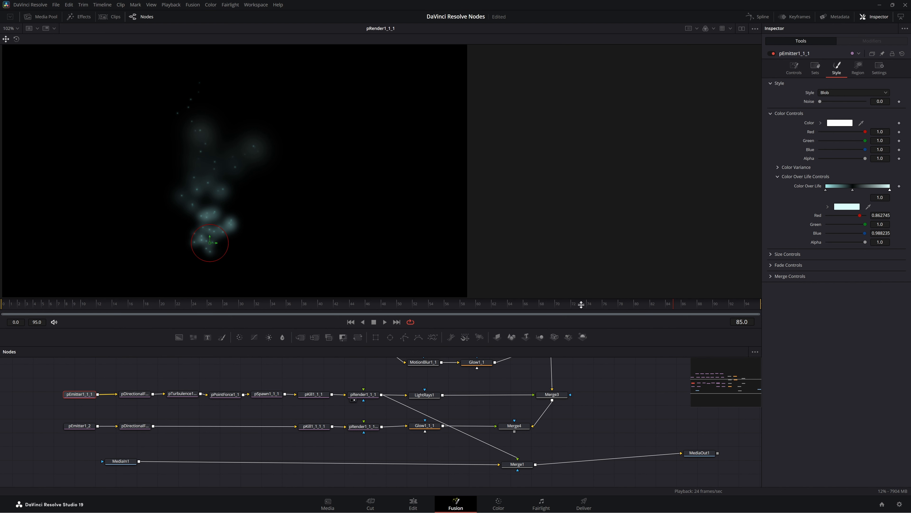
pyautogui.click(770, 112)
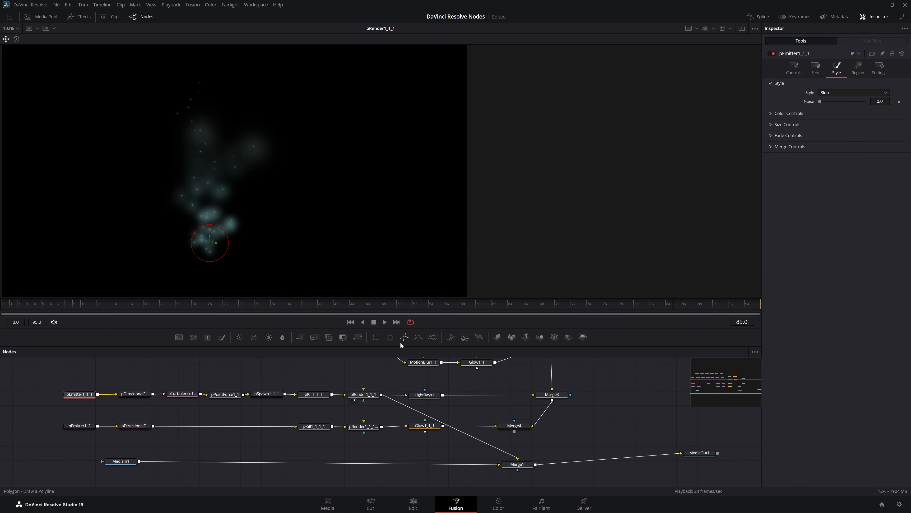
# - Examine the controls of pDirectionalForce1_1_1, pTurbulence1_1_1 and pPointForce1_1, comparing the point force with pPointForce1 in the chain above
pyautogui.click(137, 395)
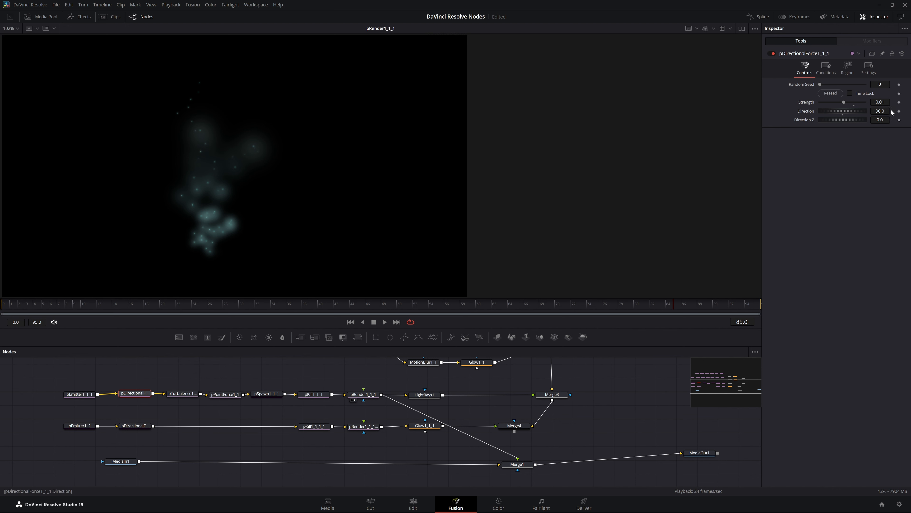
pyautogui.click(184, 394)
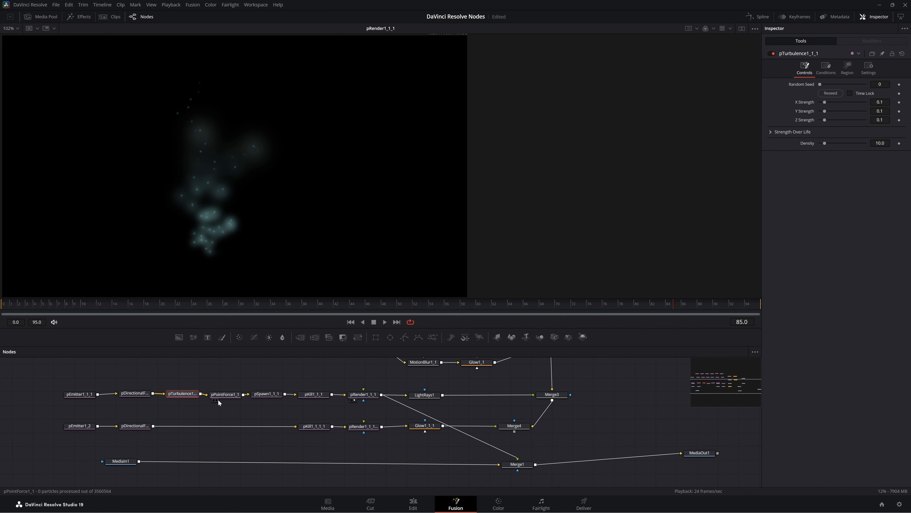
pyautogui.click(227, 395)
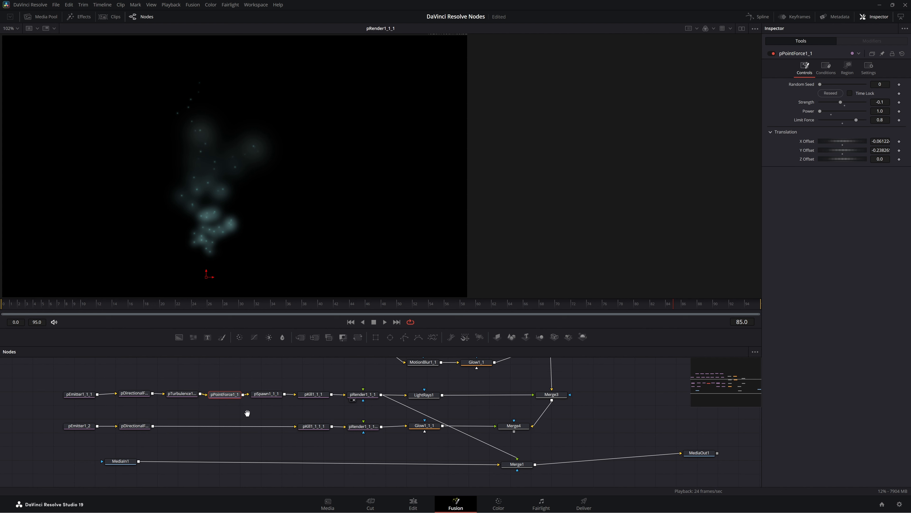
pyautogui.moveTo(246, 413); pyautogui.dragTo(238, 440)
pyautogui.click(210, 370)
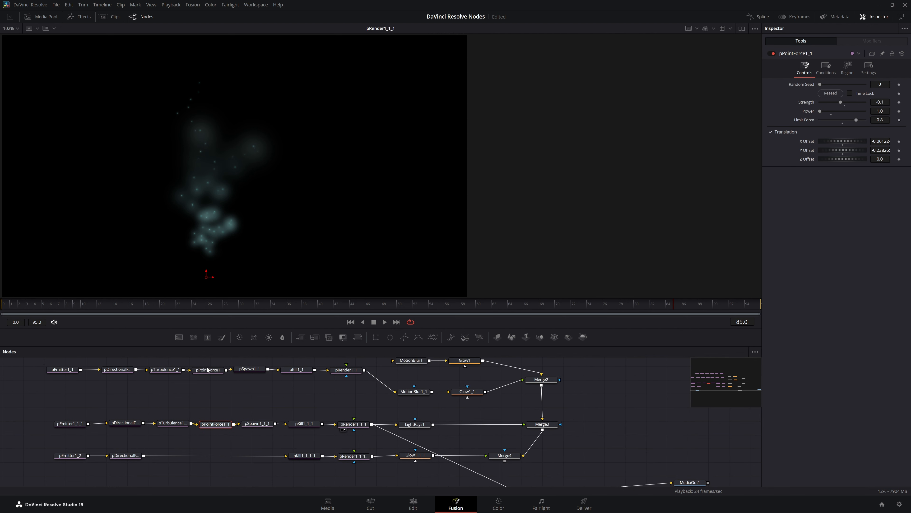
pyautogui.click(217, 426)
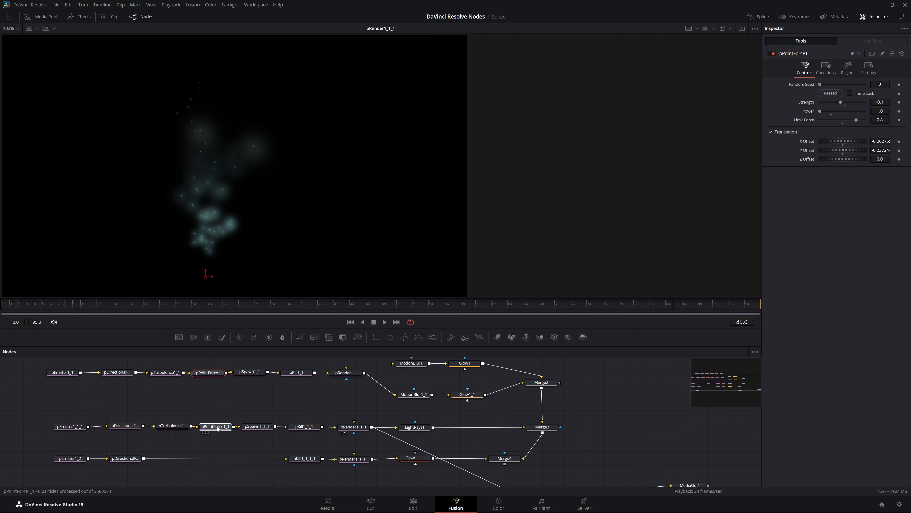
# - Examine the settings of pSpawn1_1_1, pKill1_1_1 and pRender1_1_1
pyautogui.click(258, 429)
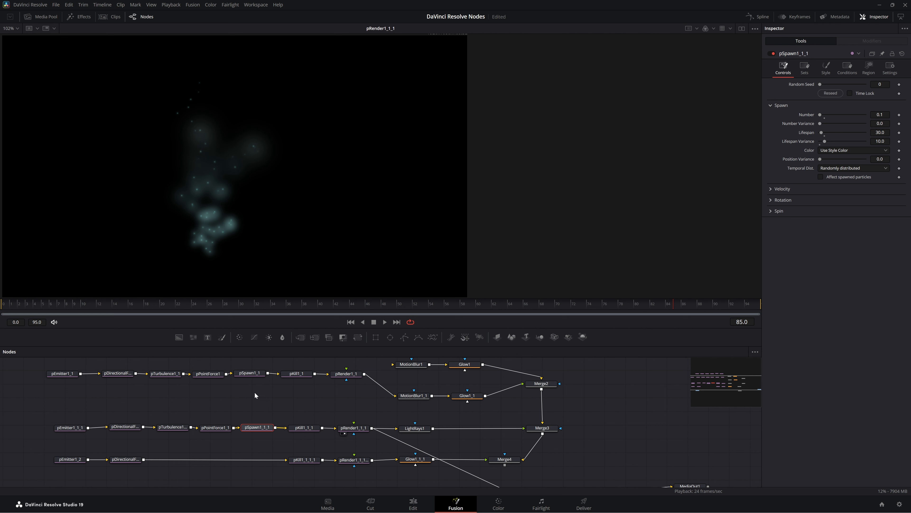
pyautogui.click(308, 429)
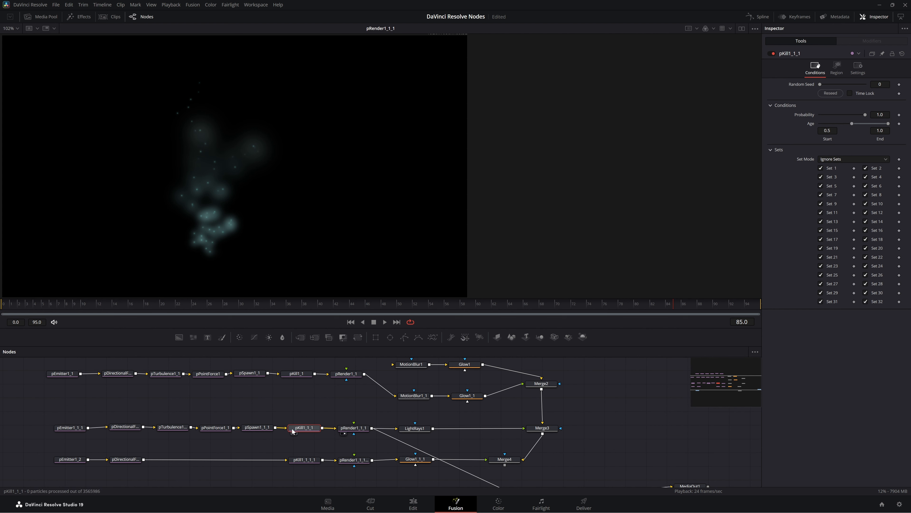
pyautogui.click(349, 428)
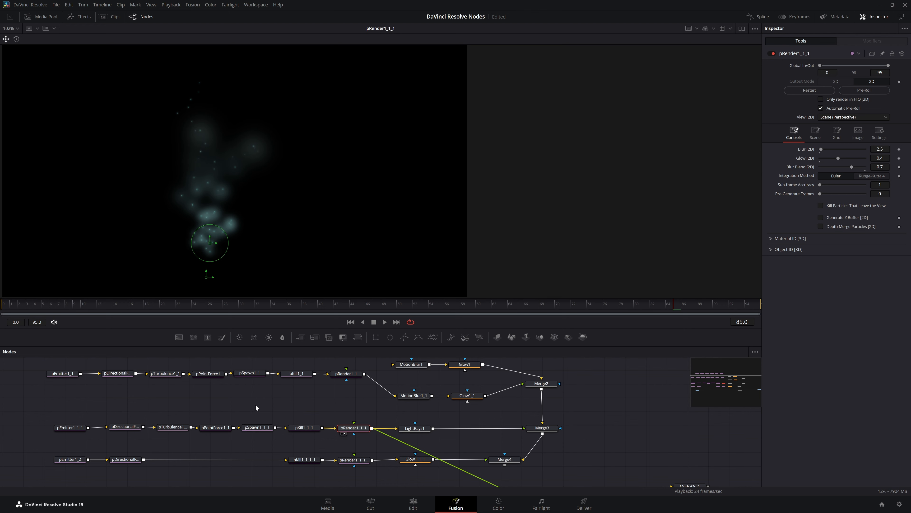
# - Connect pRender1_1_1_1 to Merge1's foreground in place of pRender1_1_1, and view pRender1_1_1_1 on its own
pyautogui.scroll(-3, 255, 402)
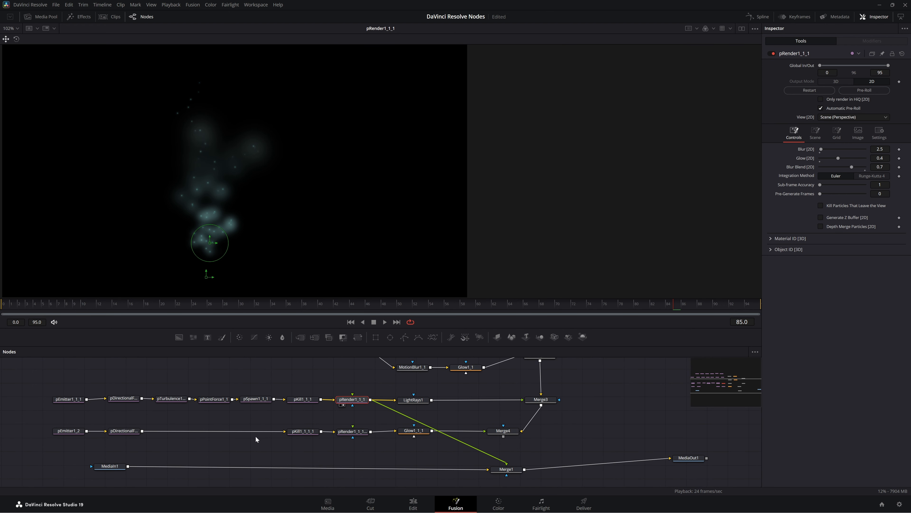
pyautogui.moveTo(39, 447); pyautogui.dragTo(507, 466)
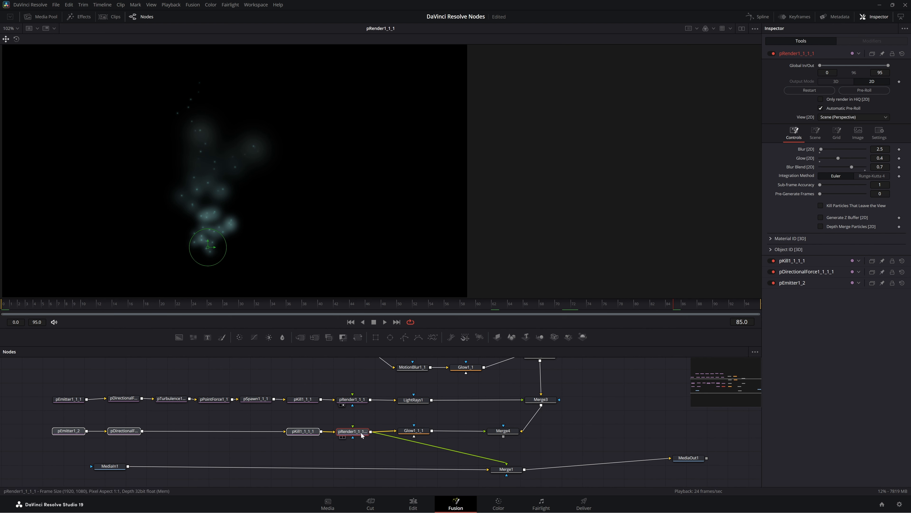
pyautogui.moveTo(361, 431); pyautogui.dragTo(340, 254)
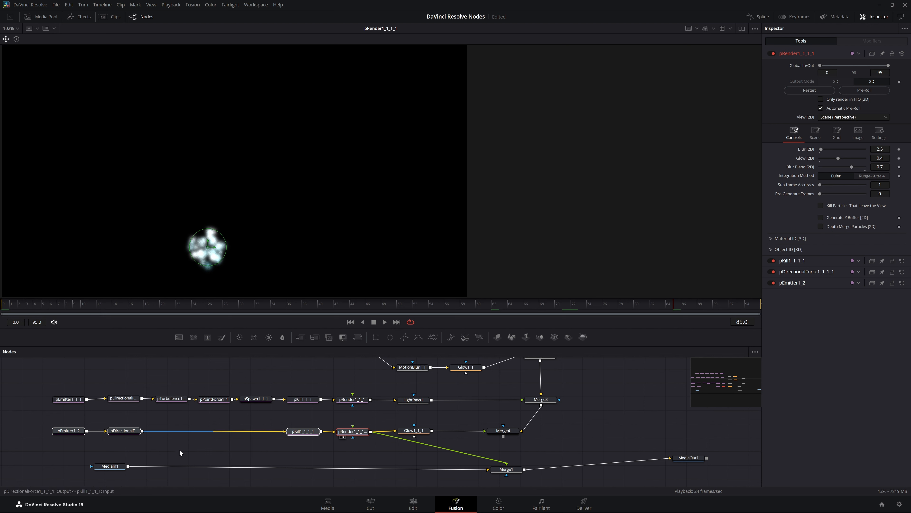
pyautogui.click(62, 449)
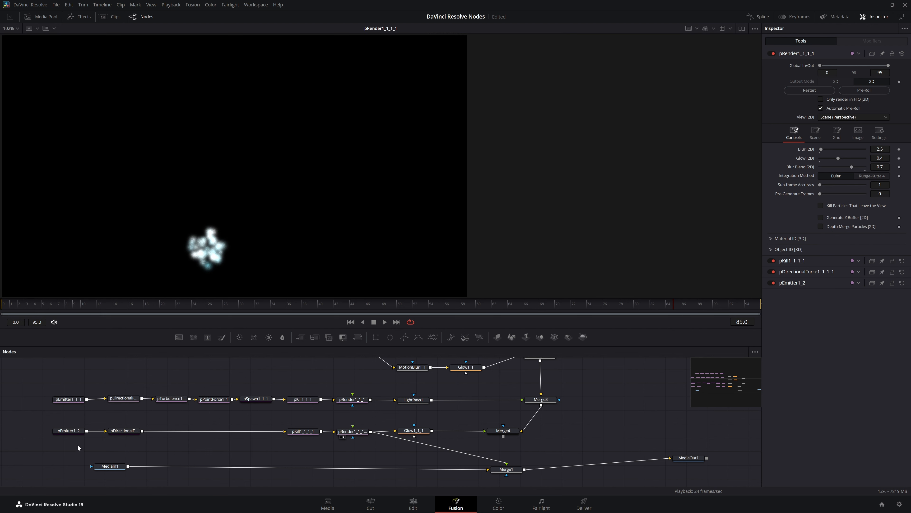
# - Compare the pEmitter1_2 chain with the pEmitter1_1_1 and pEmitter1 chains by selecting each chain's nodes
pyautogui.moveTo(48, 446); pyautogui.dragTo(363, 430)
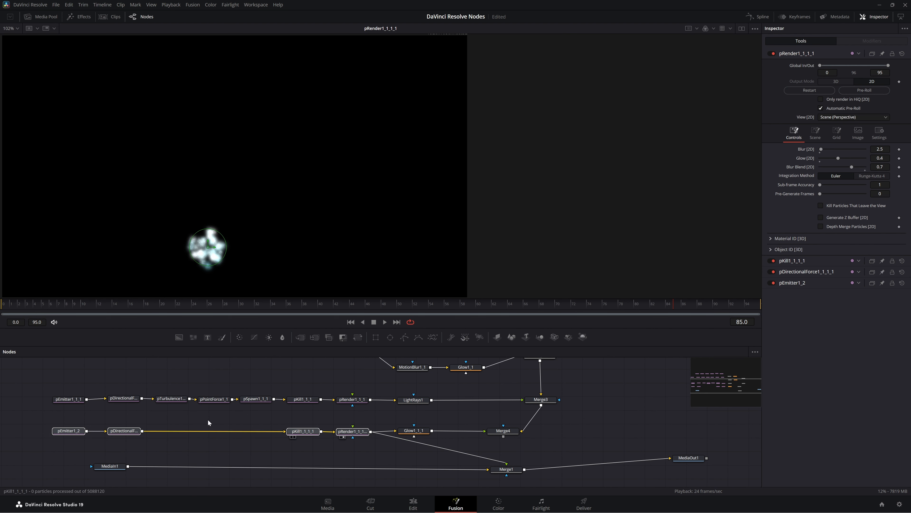
pyautogui.moveTo(45, 372); pyautogui.dragTo(365, 411)
pyautogui.moveTo(253, 374); pyautogui.dragTo(267, 460)
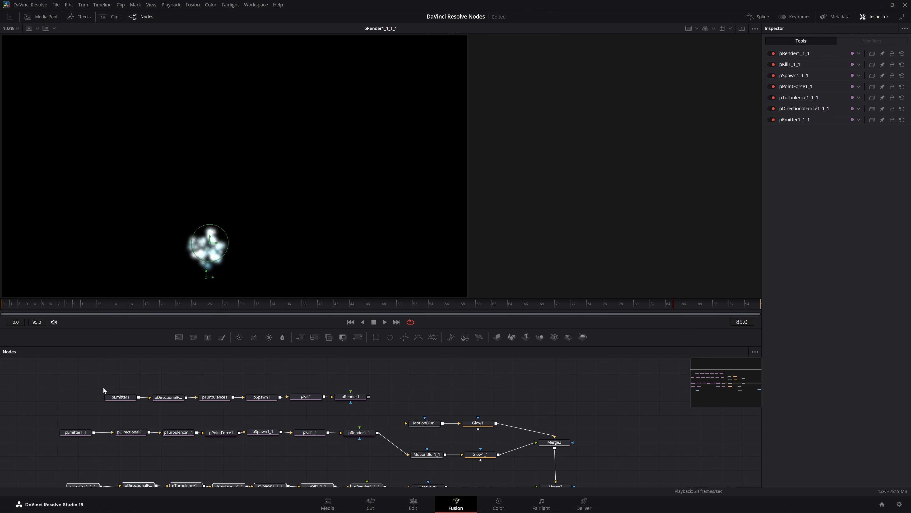
pyautogui.moveTo(82, 374); pyautogui.dragTo(350, 412)
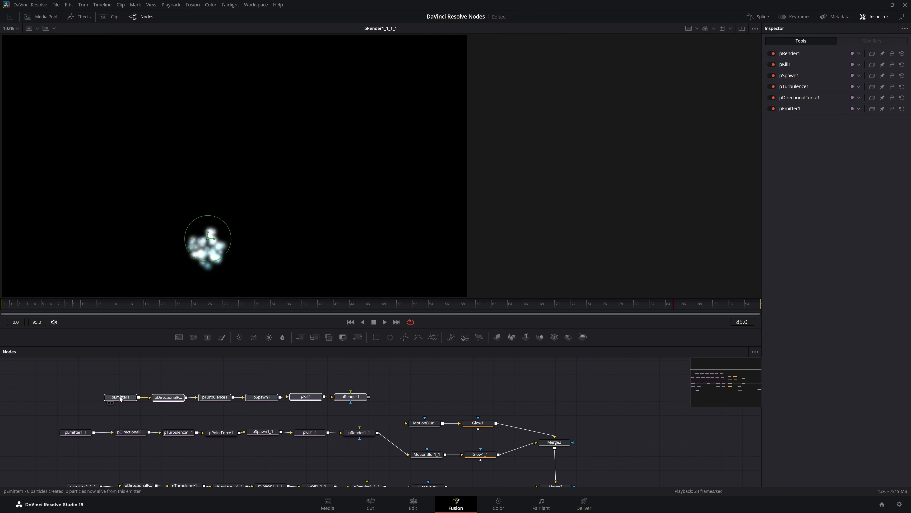
pyautogui.scroll(-5, 230, 462)
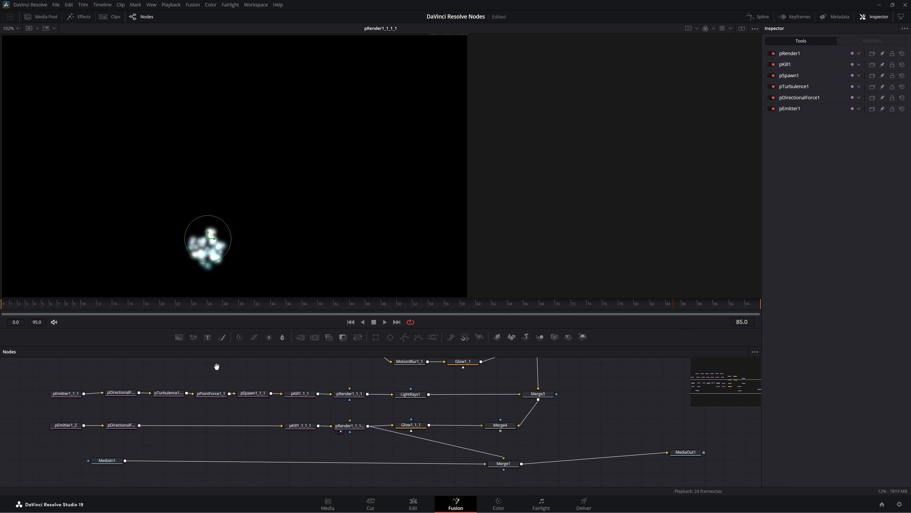
# - Examine pKill1_1_1_1's probability and age conditions and pEmitter1_2's emitter controls
pyautogui.moveTo(183, 444); pyautogui.dragTo(194, 453)
pyautogui.click(130, 436)
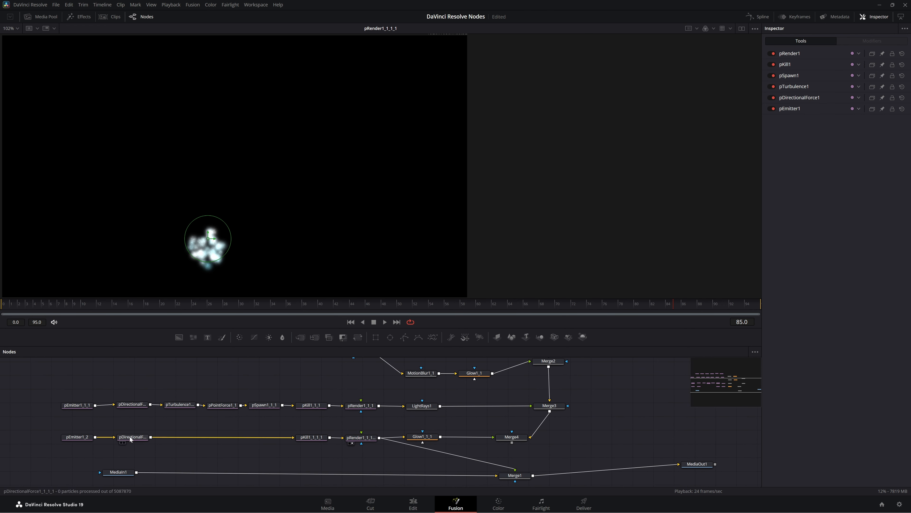
pyautogui.click(308, 437)
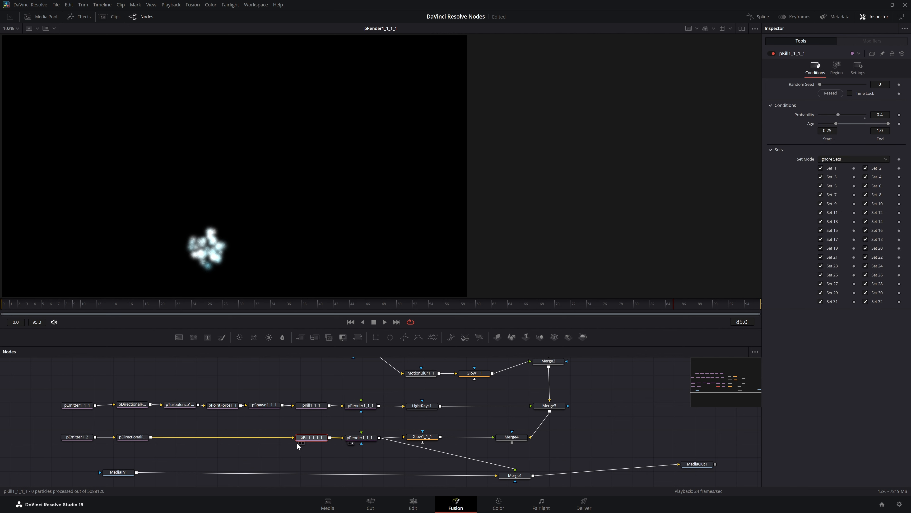
pyautogui.click(78, 438)
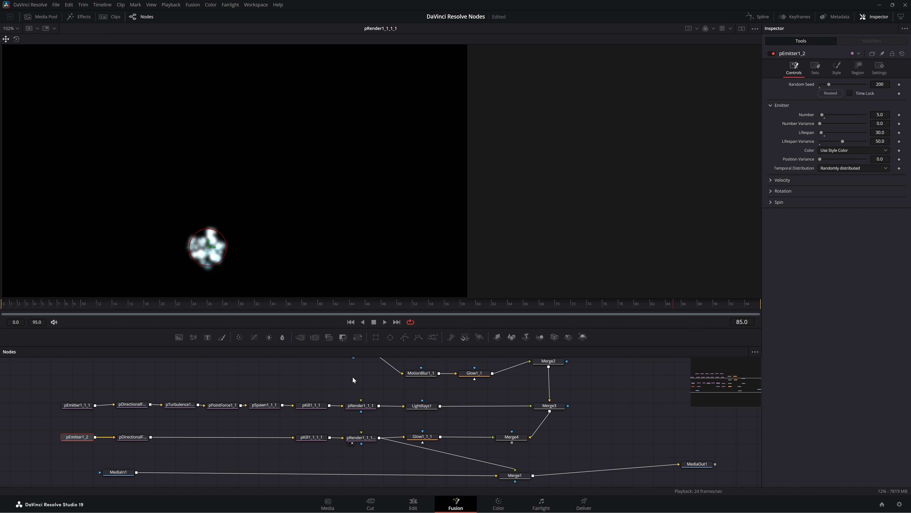
# - During playback of the pEmitter1_2 chain, set pKill1_1_1_1's probability to 0.386 and its starting age to 0.272
pyautogui.click(129, 439)
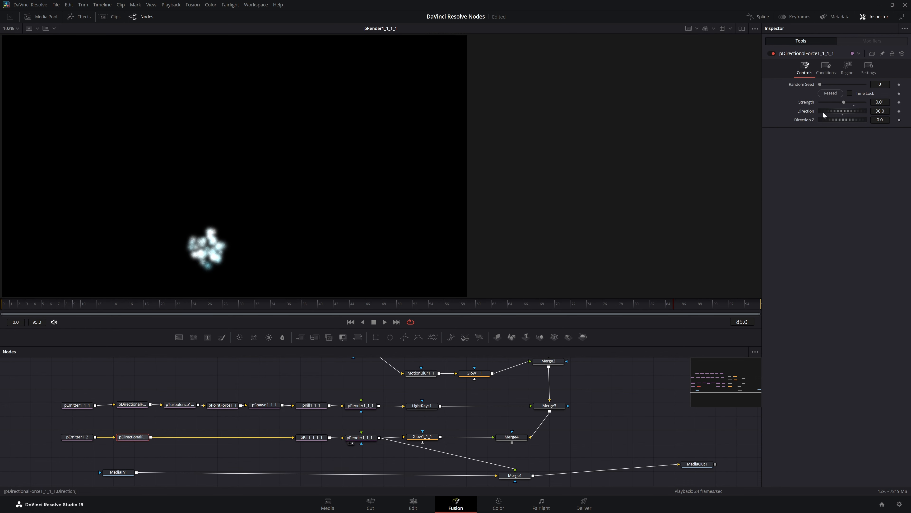
pyautogui.click(385, 322)
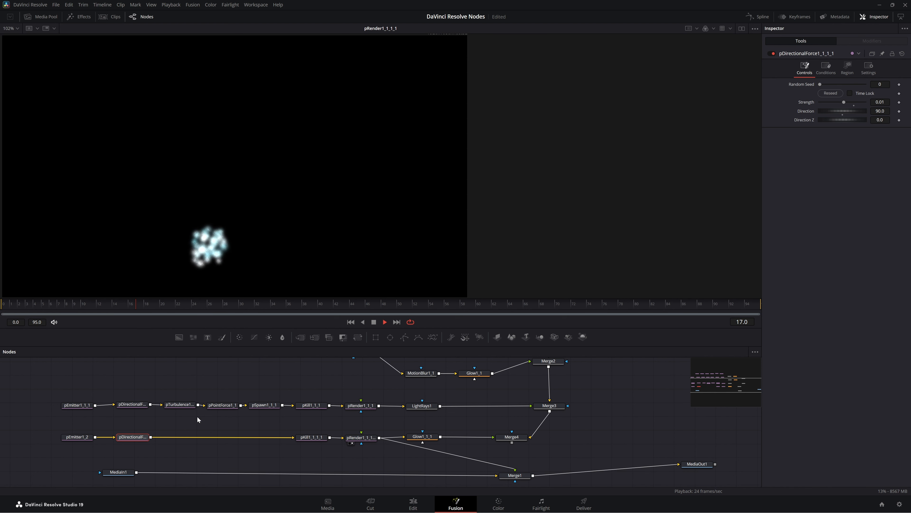
pyautogui.click(314, 437)
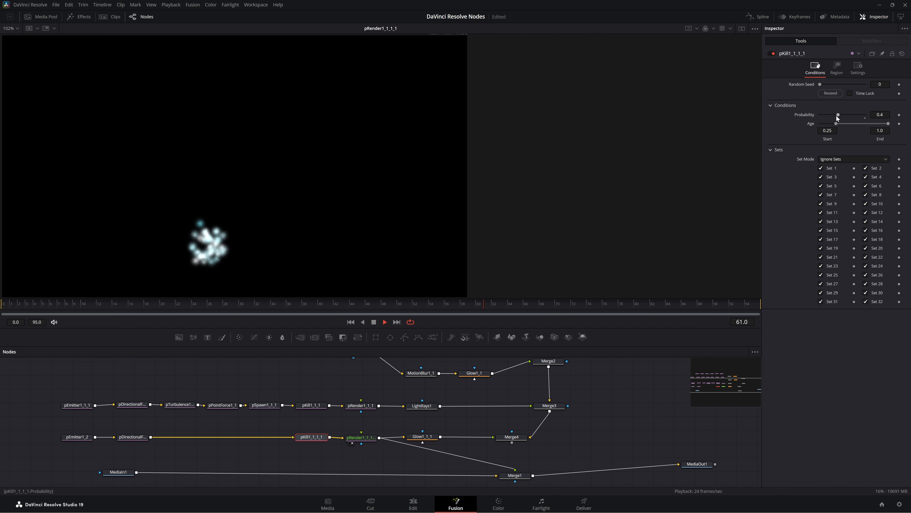
pyautogui.moveTo(839, 114)
pyautogui.mouseDown()
pyautogui.moveTo(874, 115)
pyautogui.moveTo(815, 117)
pyautogui.moveTo(838, 121)
pyautogui.moveTo(829, 123)
pyautogui.mouseUp()
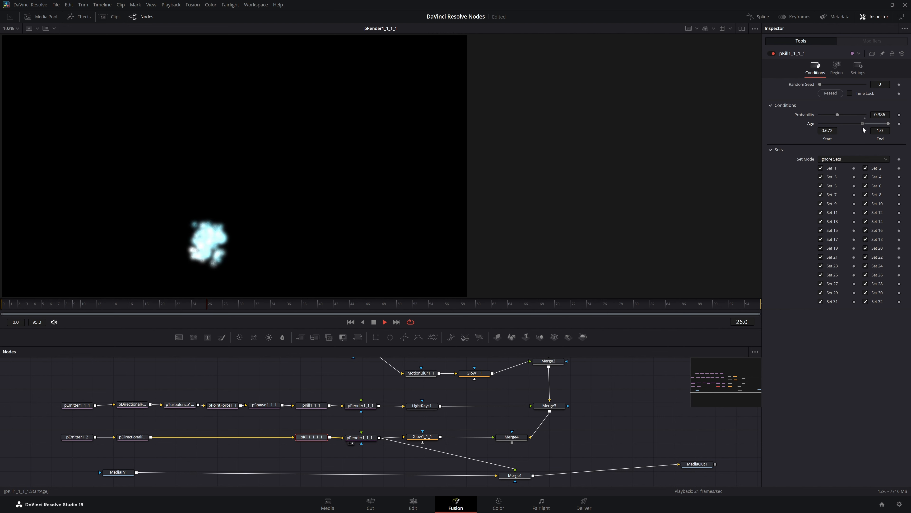
pyautogui.moveTo(859, 126); pyautogui.dragTo(838, 127)
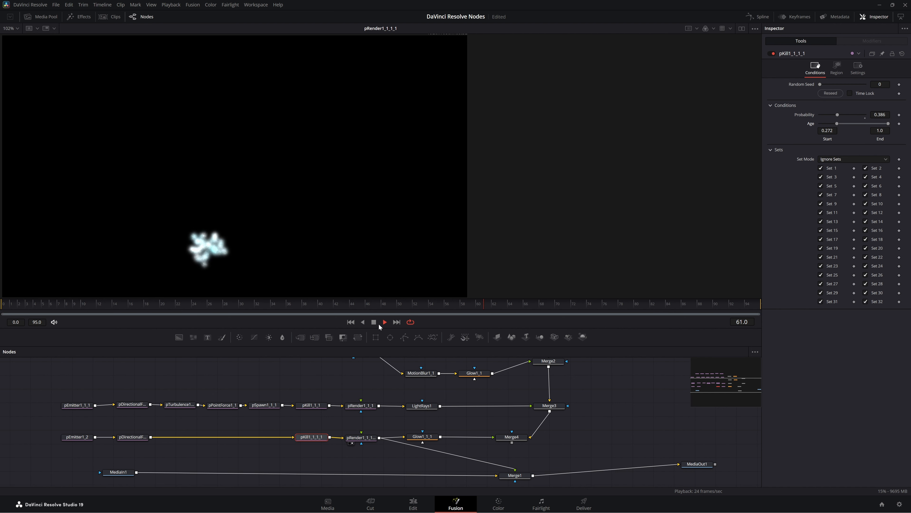
pyautogui.click(374, 322)
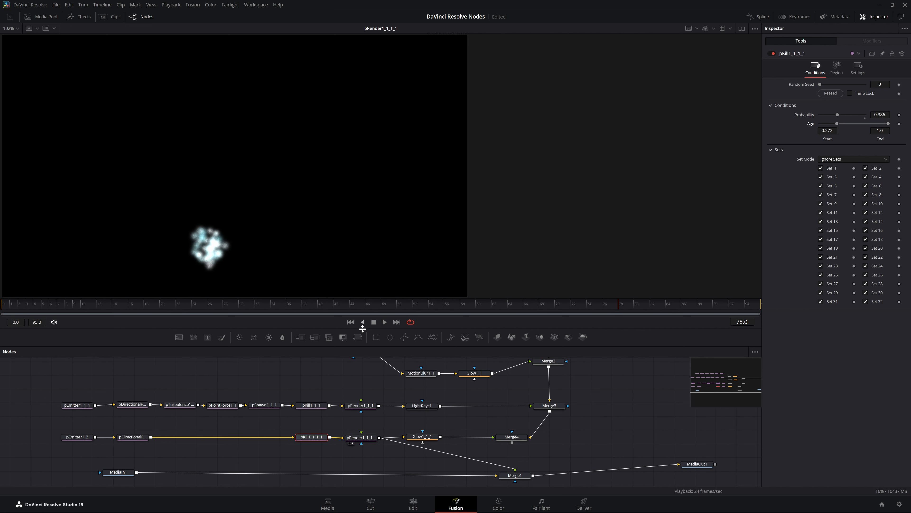
# - Move the MotionBlur, Glow, LightRays and Merge2 to Merge4 nodes together, well away from the particle chains
pyautogui.click(368, 435)
pyautogui.moveTo(387, 461); pyautogui.dragTo(333, 453)
pyautogui.moveTo(458, 462); pyautogui.dragTo(417, 370)
pyautogui.moveTo(487, 363); pyautogui.dragTo(493, 362)
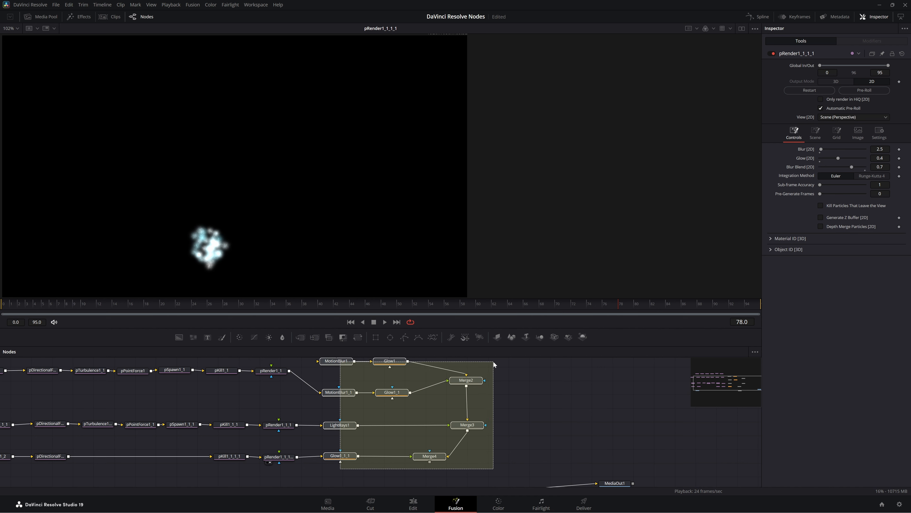
pyautogui.moveTo(387, 363); pyautogui.dragTo(548, 364)
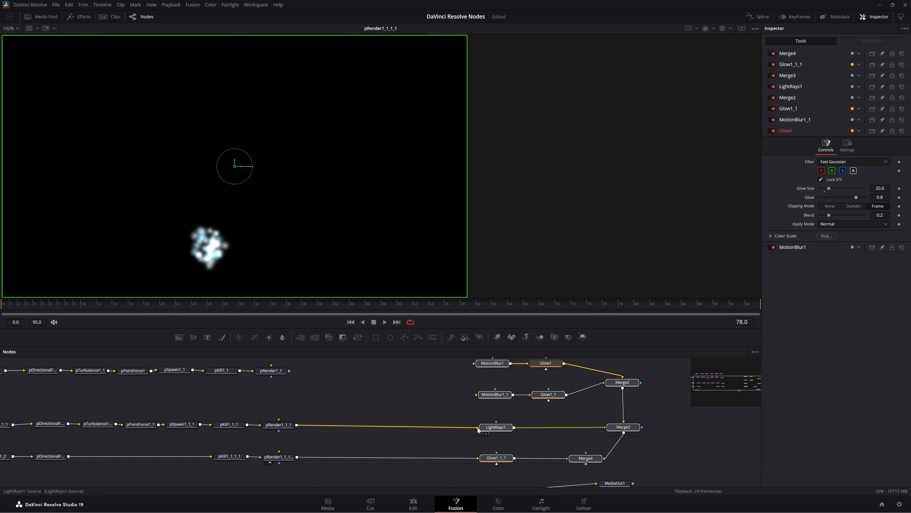
# - Disconnect LightRays1 and Glow1_1_1 from the pRender nodes that feed them
pyautogui.moveTo(478, 427); pyautogui.dragTo(460, 428)
pyautogui.moveTo(478, 460); pyautogui.dragTo(421, 455)
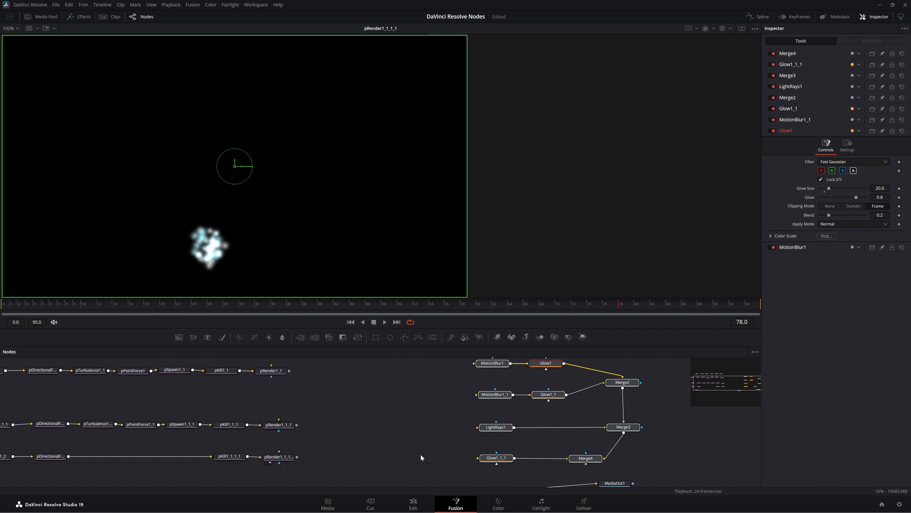
pyautogui.moveTo(360, 410); pyautogui.dragTo(390, 459)
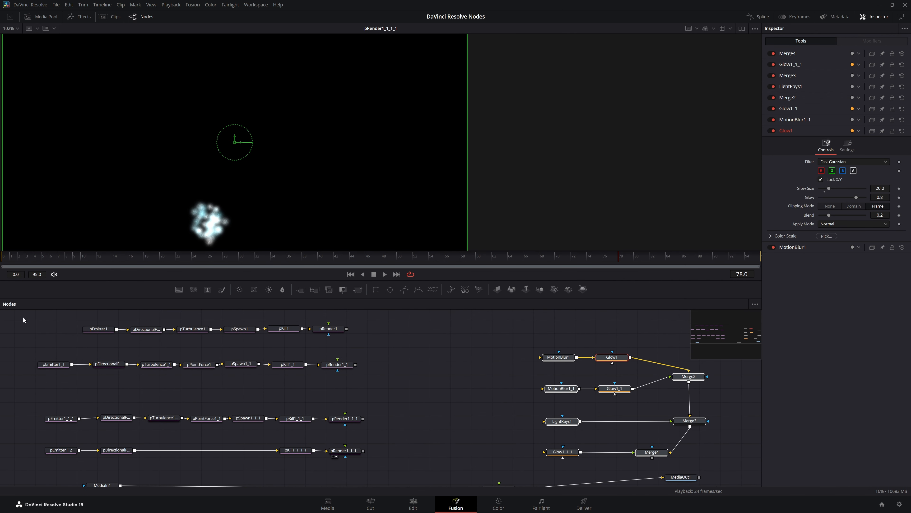
# - Add an Underlay around the chain from pEmitter1 to pRender1
pyautogui.moveTo(39, 315); pyautogui.dragTo(360, 349)
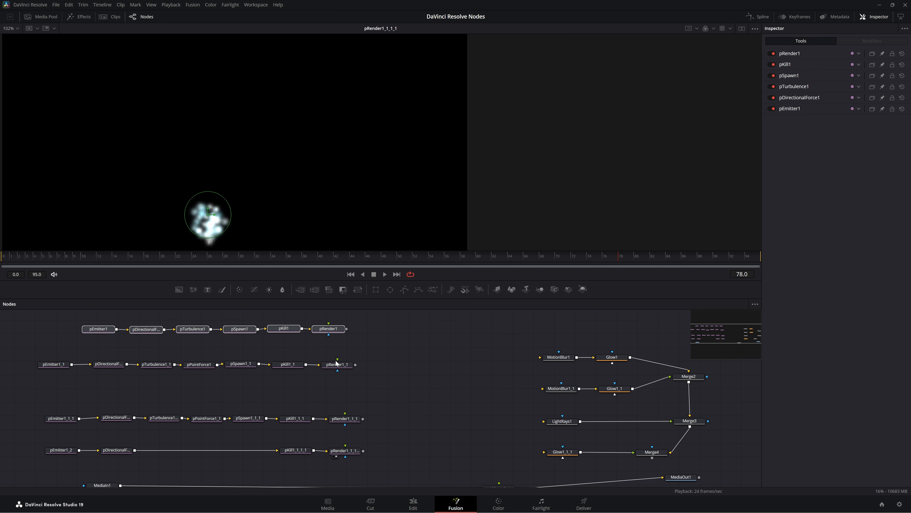
pyautogui.click(93, 350)
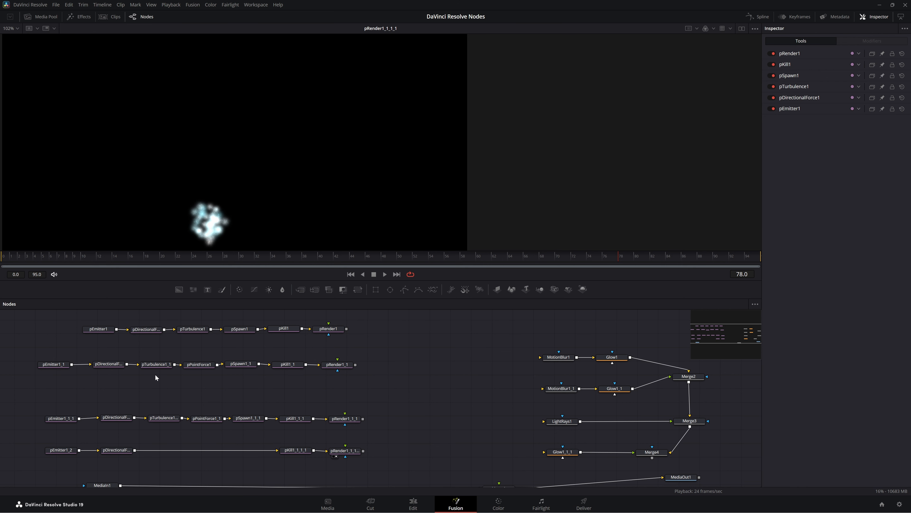
pyautogui.moveTo(42, 317); pyautogui.dragTo(384, 353)
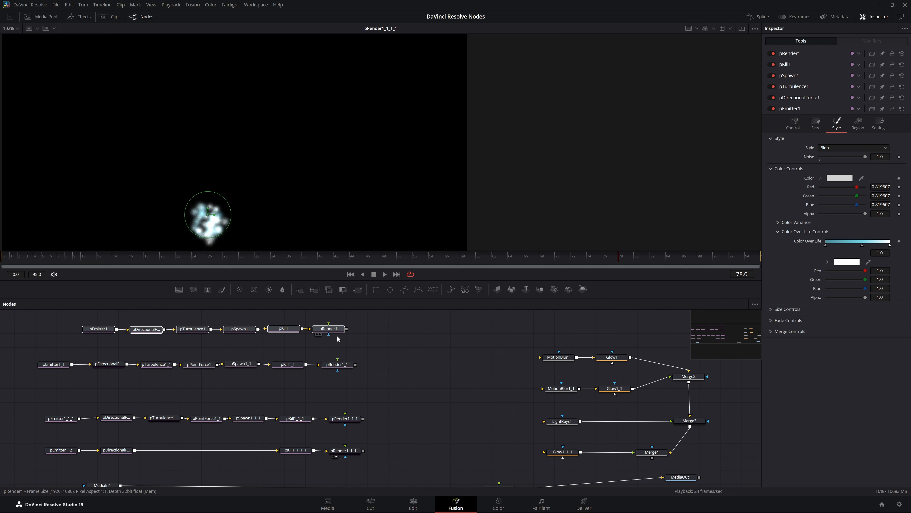
pyautogui.hotkey('shift', 'space')
pyautogui.write('hal')
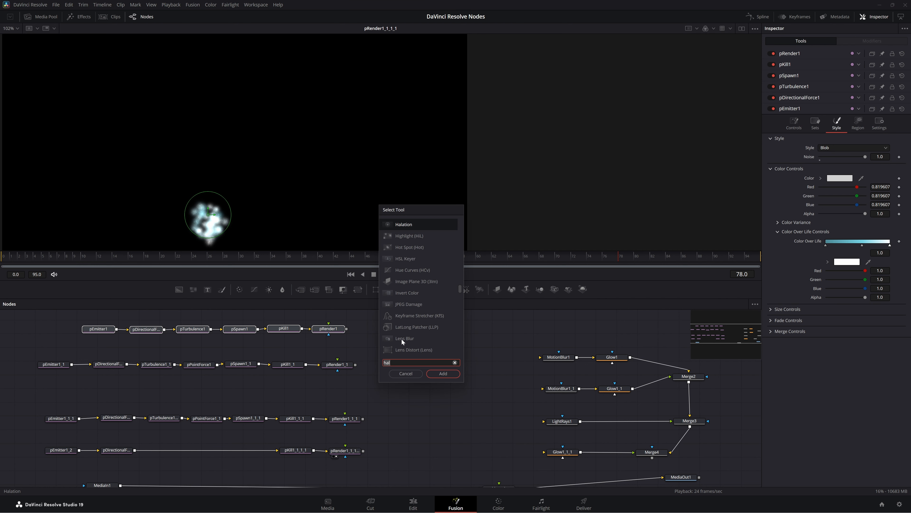
pyautogui.press('BackSpace')
pyautogui.press('BackSpace')
pyautogui.press('BackSpace')
pyautogui.write('und')
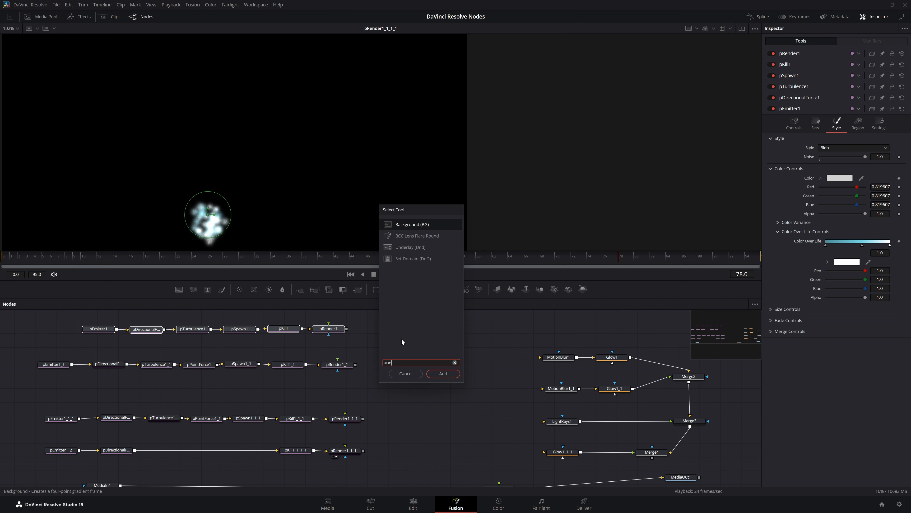
pyautogui.click(414, 247)
pyautogui.click(447, 372)
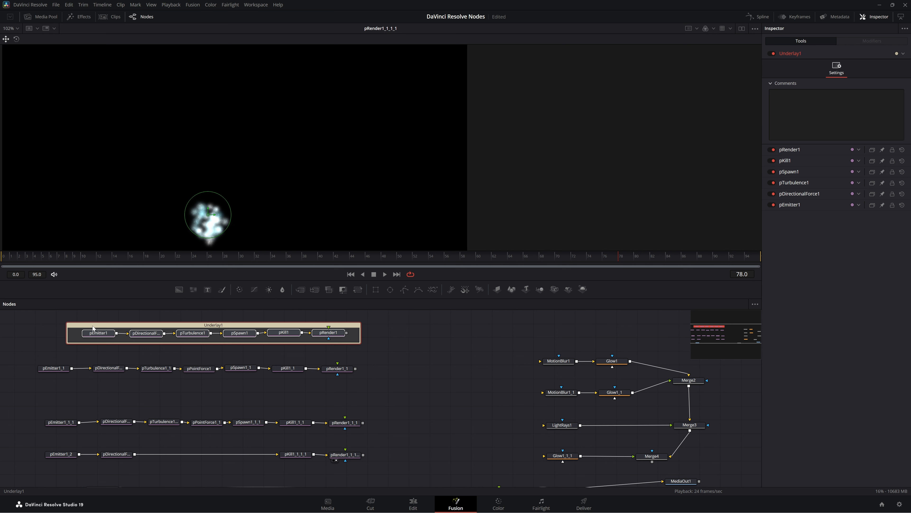
# - Rename the Underlay around the pEmitter1 chain to Flames
pyautogui.press('F2')
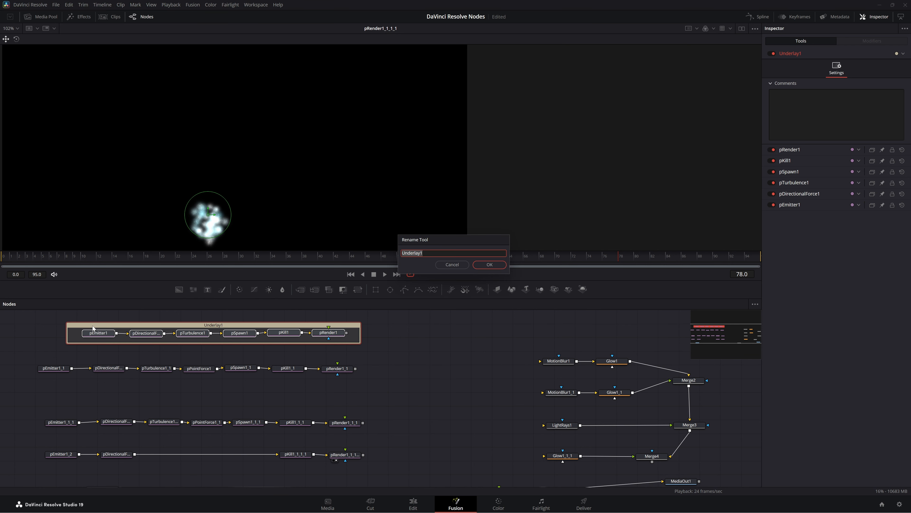
pyautogui.write('F')
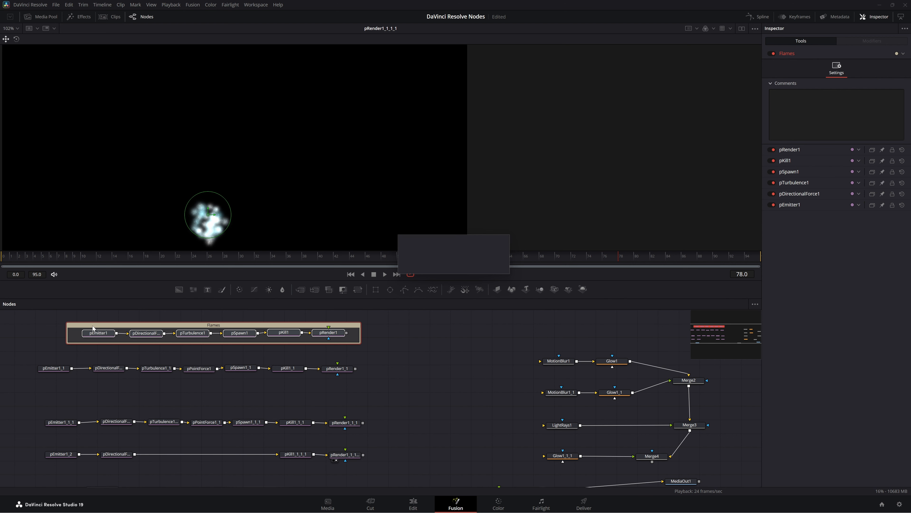
pyautogui.press('Return')
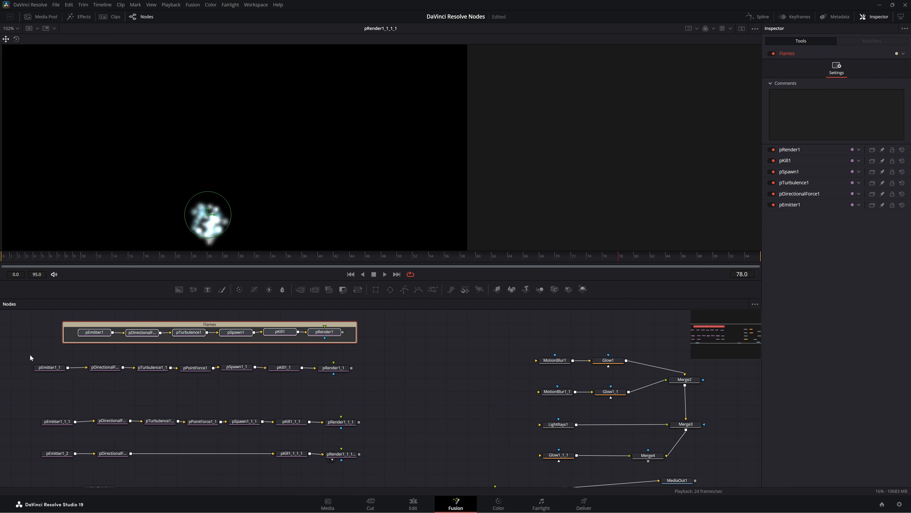
# - Add an Underlay around the chain from pEmitter1_1 to pRender1_1 and rename it Smoke
pyautogui.moveTo(25, 353); pyautogui.dragTo(374, 386)
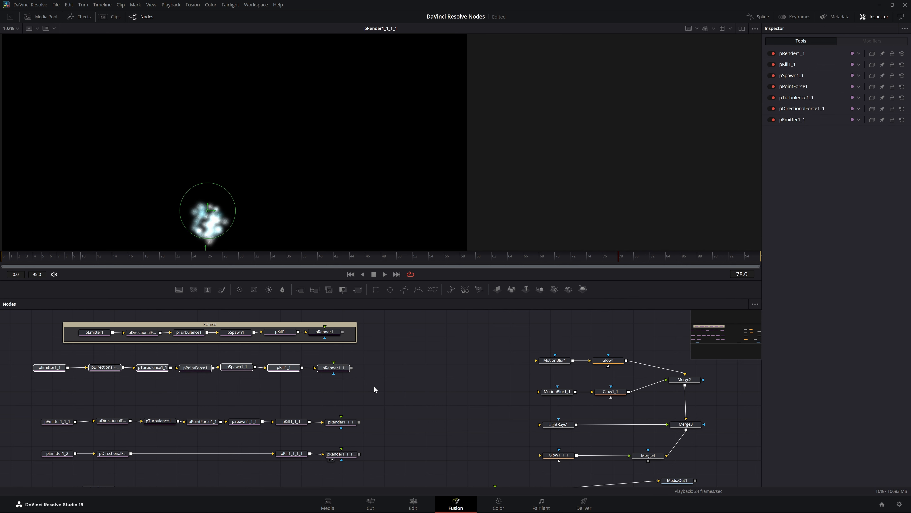
pyautogui.hotkey('shift', 'space')
pyautogui.write('Underlay')
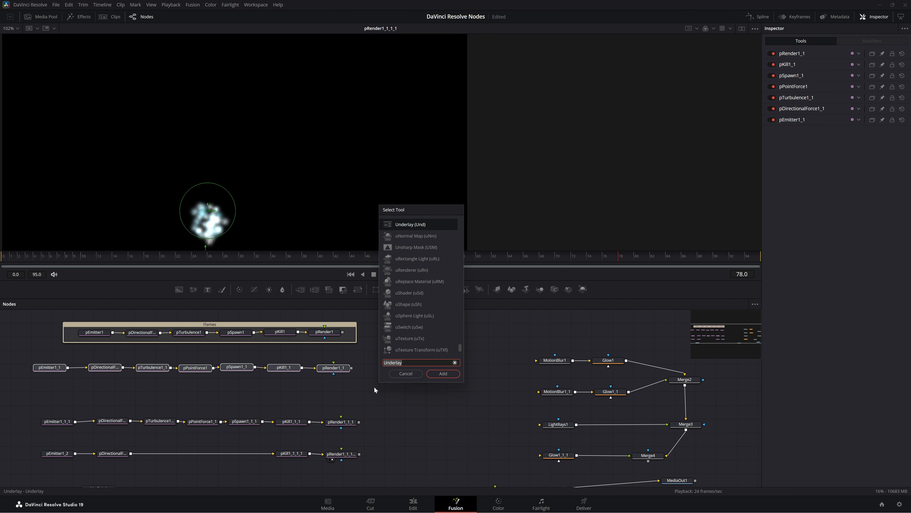
pyautogui.write('und')
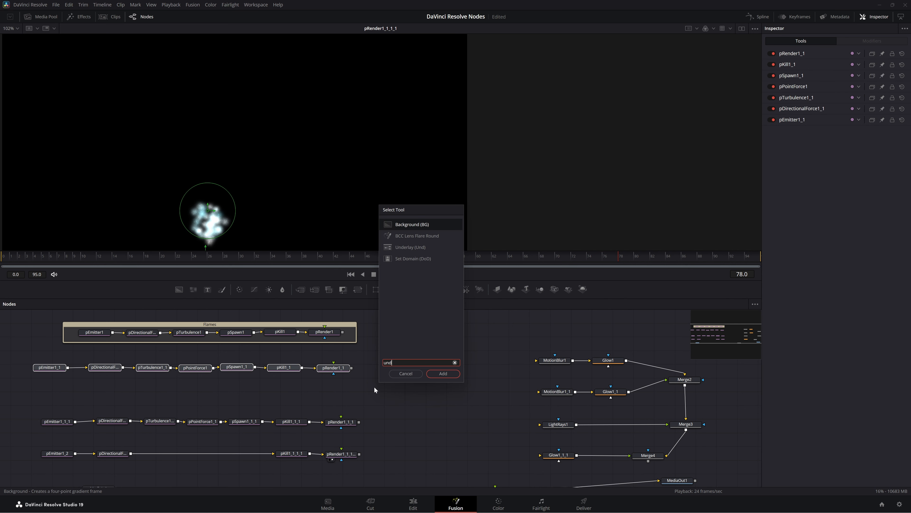
pyautogui.click(404, 248)
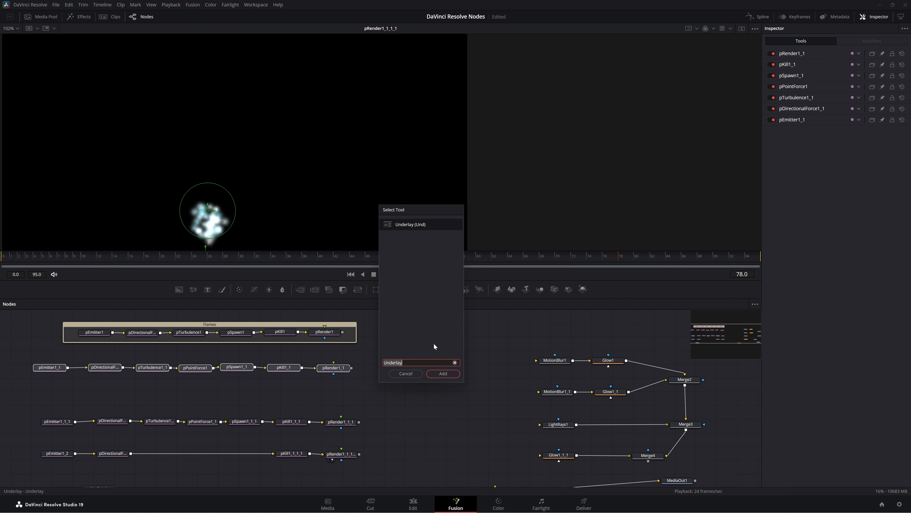
pyautogui.click(444, 373)
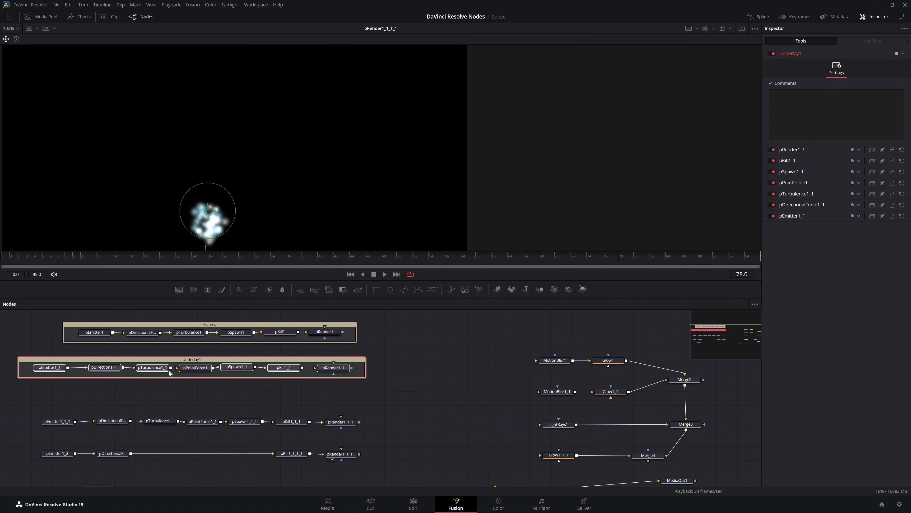
pyautogui.press('F2')
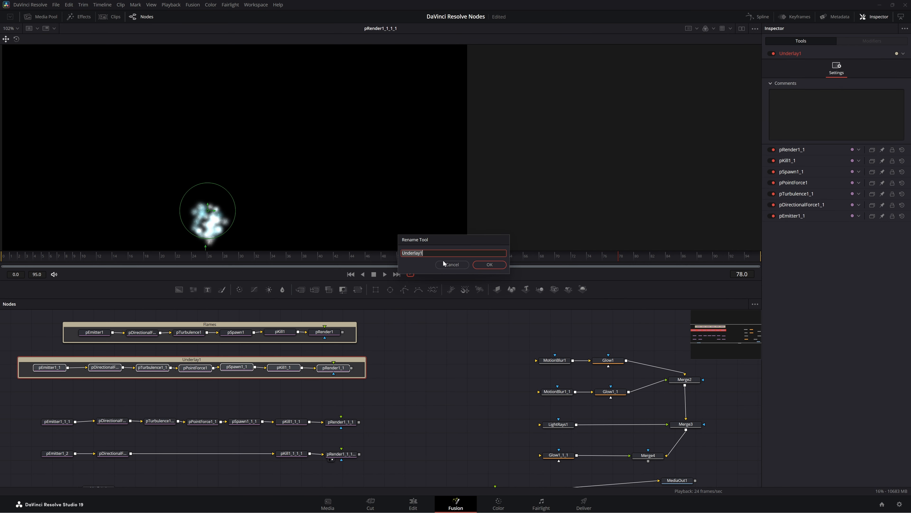
pyautogui.write('Smoke')
pyautogui.press('Return')
# - Add an Underlay around the chain from pEmitter1_1_1 to pRender1_1_1 and rename it GlowingSmoke
pyautogui.moveTo(20, 404); pyautogui.dragTo(372, 435)
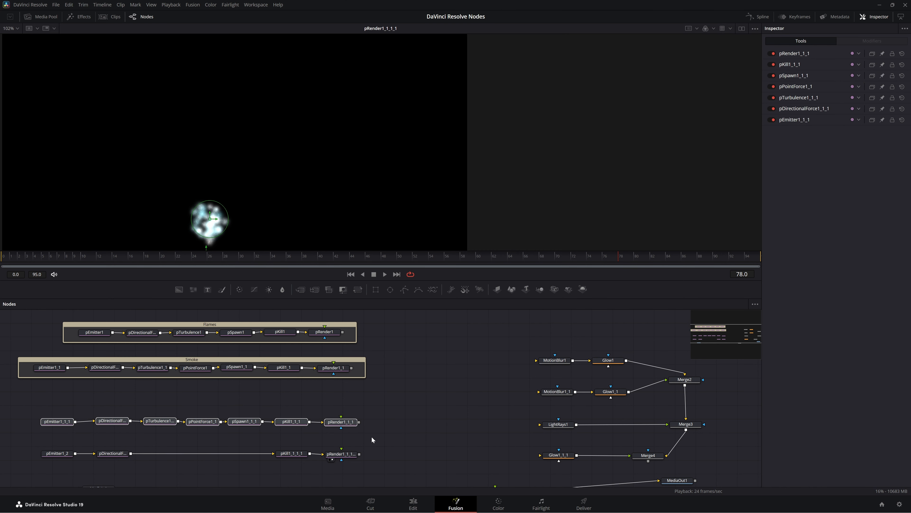
pyautogui.hotkey('shift', 'space')
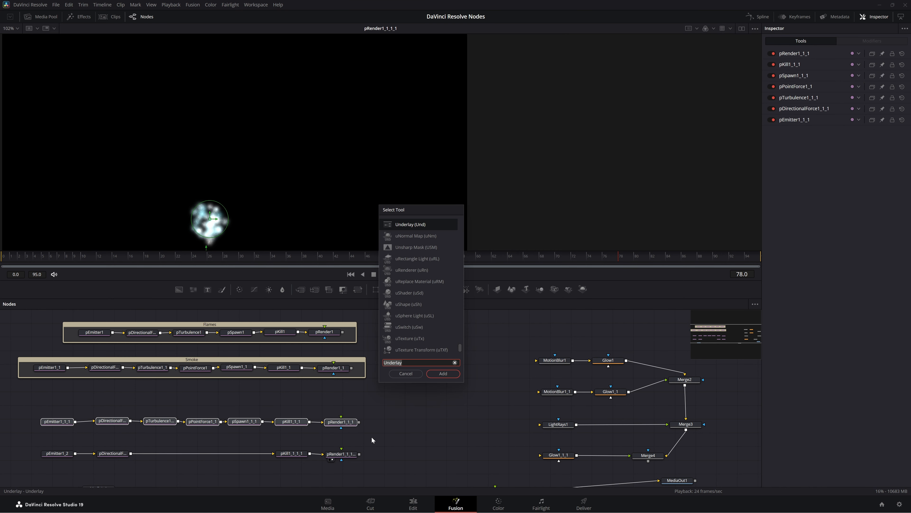
pyautogui.write('und')
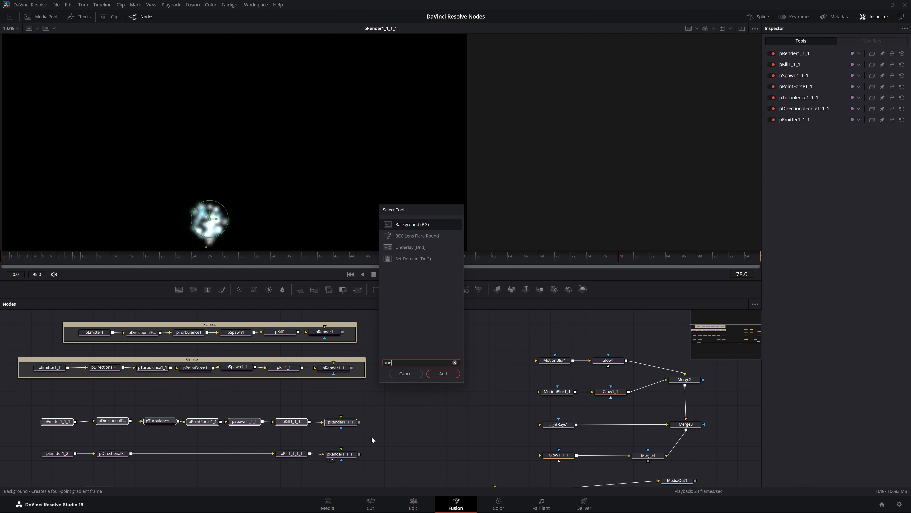
pyautogui.click(410, 248)
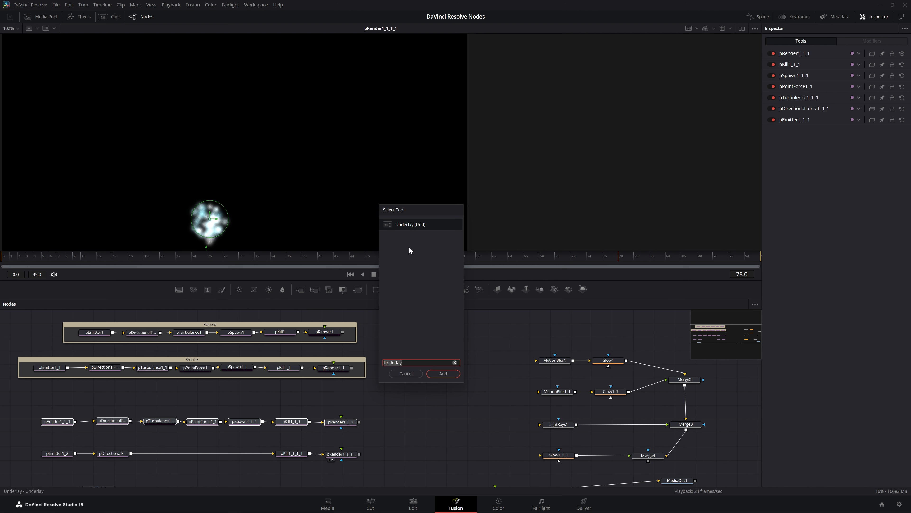
pyautogui.click(454, 374)
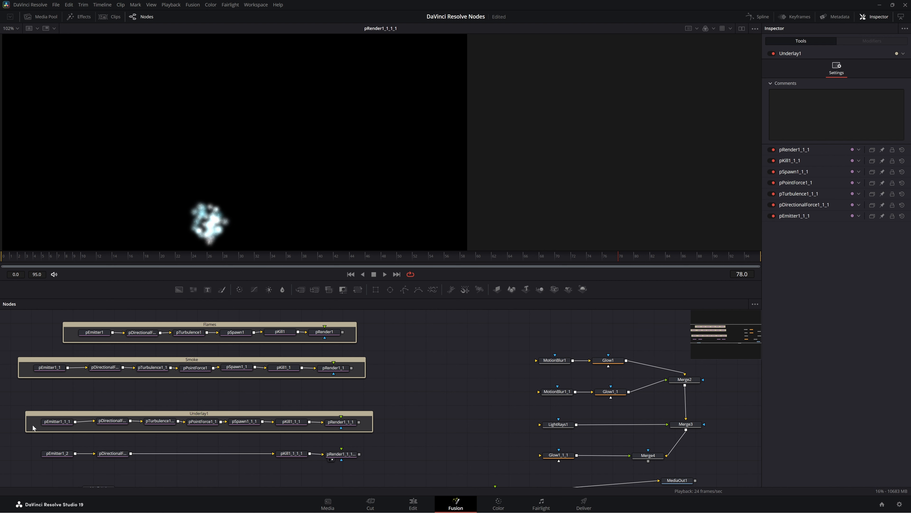
pyautogui.doubleClick(32, 414)
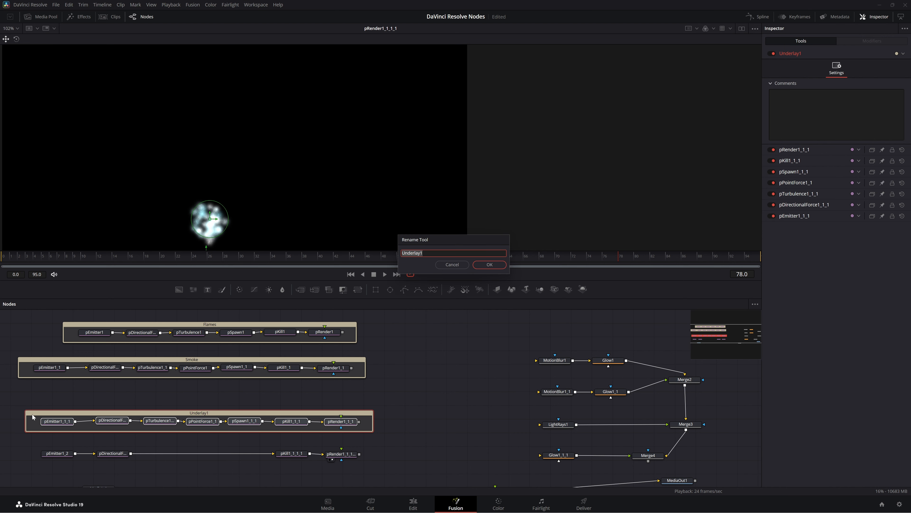
pyautogui.write('Glowing Smoke')
pyautogui.press('Return')
# - Add an Underlay around the chain from pEmitter1_2 to pRender1_1_1_1
pyautogui.moveTo(25, 469); pyautogui.dragTo(391, 446)
pyautogui.hotkey('shift', 'space')
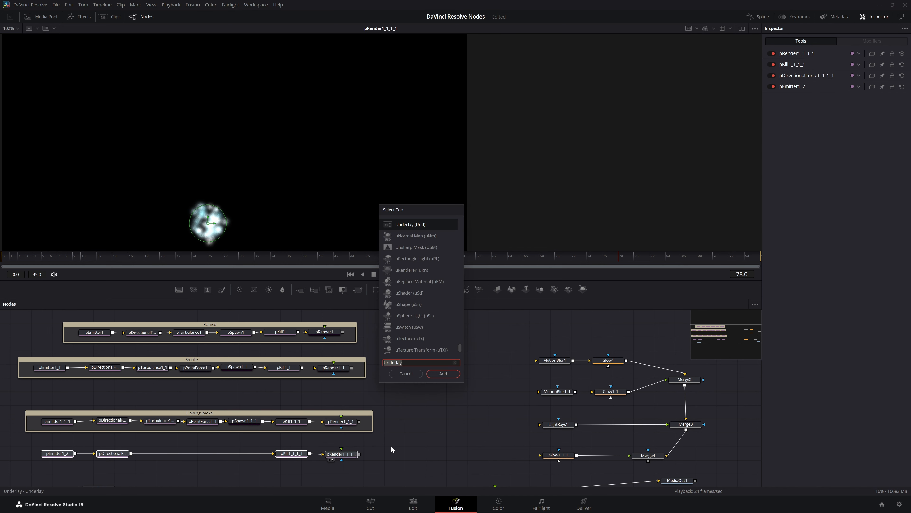
pyautogui.write('und')
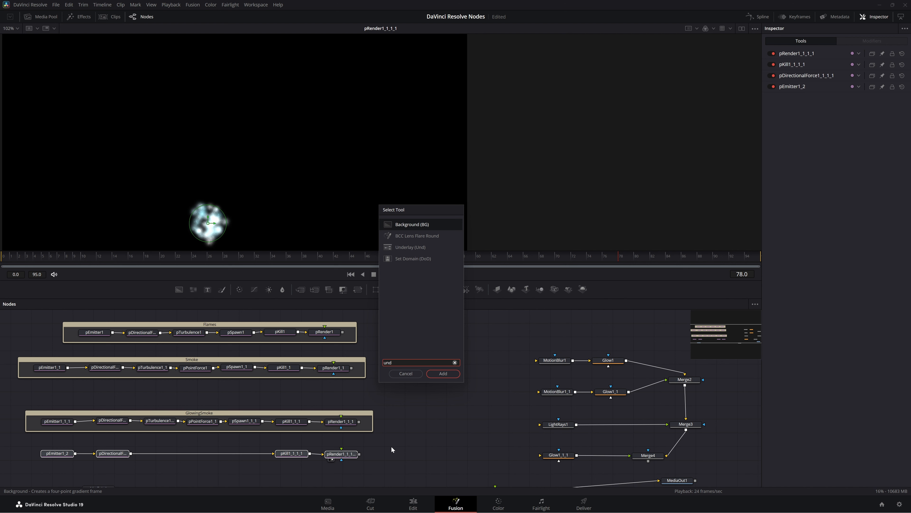
pyautogui.click(416, 247)
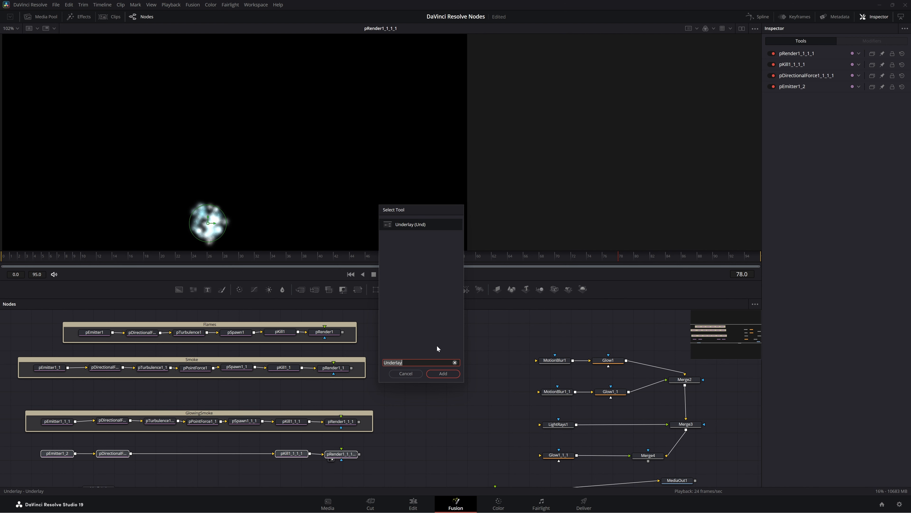
pyautogui.click(443, 373)
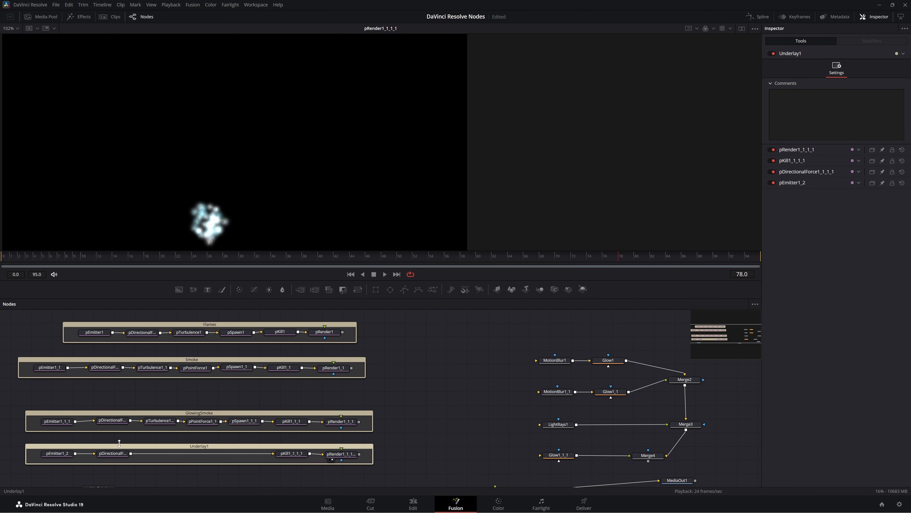
# - Rename the Underlay around the pEmitter1_2 chain to Source
pyautogui.click(134, 446)
pyautogui.press('F2')
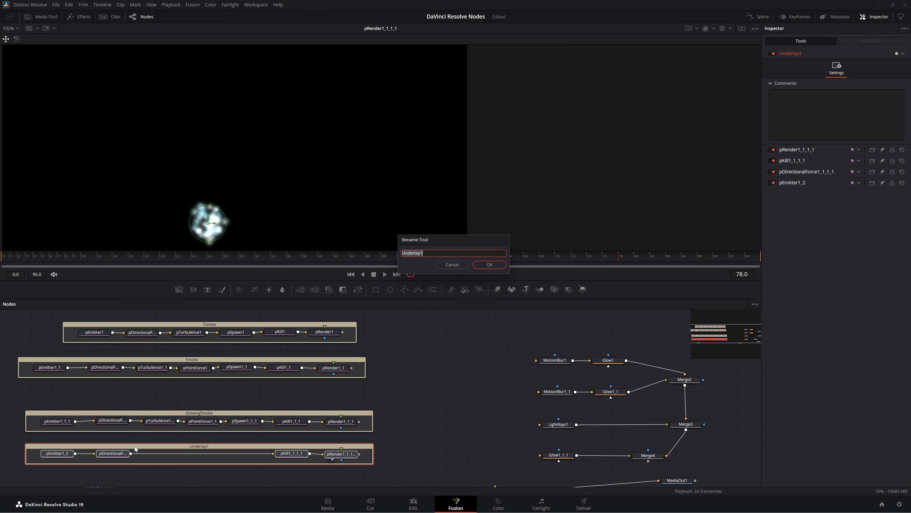
pyautogui.write('Source')
pyautogui.press('Return')
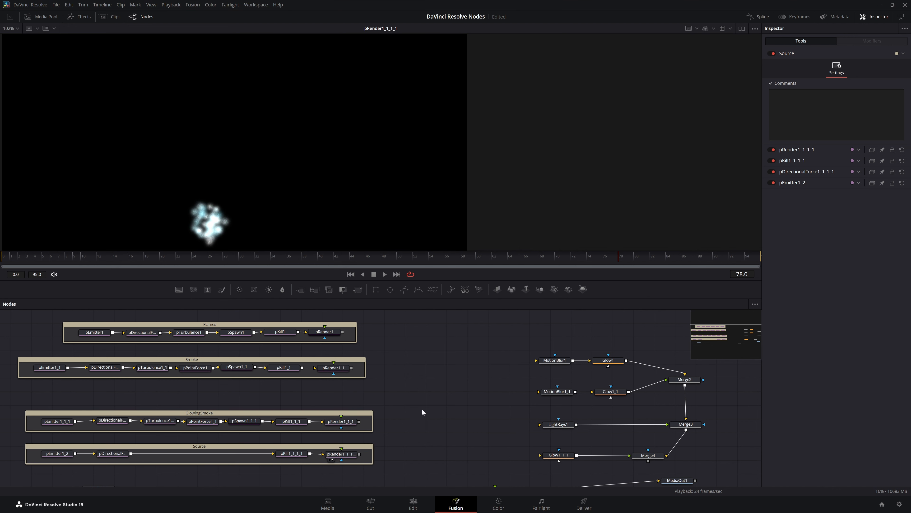
# - Reposition the GlowingSmoke, Source and Flames Underlays to align them with the Smoke Underlay in a compact stack
pyautogui.moveTo(171, 415); pyautogui.dragTo(162, 400)
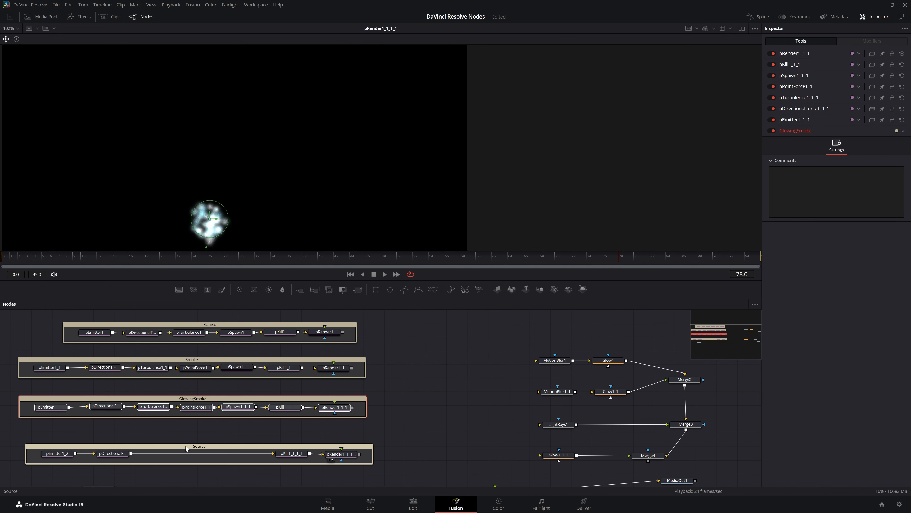
pyautogui.moveTo(185, 446); pyautogui.dragTo(180, 434)
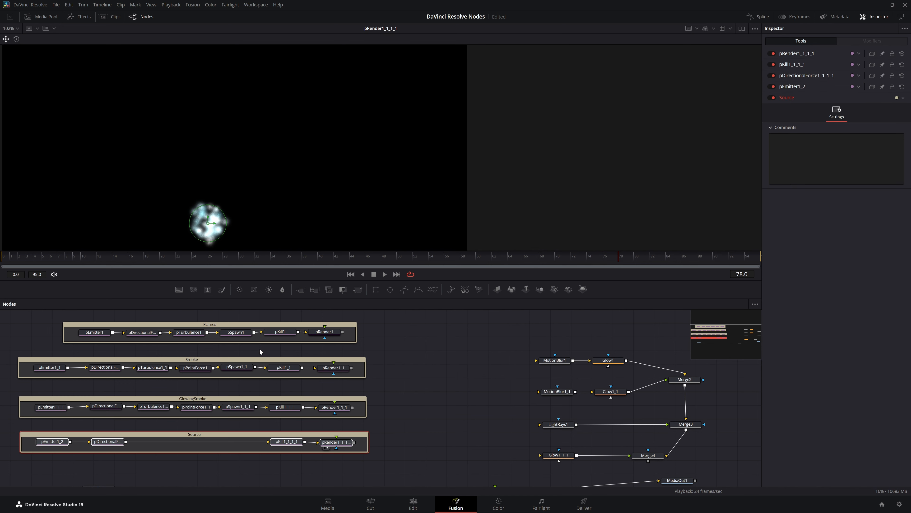
pyautogui.moveTo(260, 328); pyautogui.dragTo(266, 329)
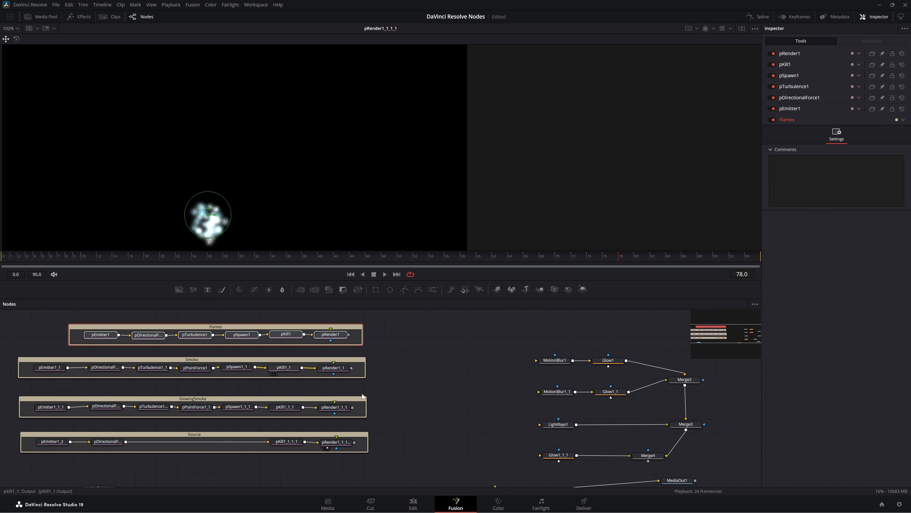
# - Place MotionBlur1 beside the Flames Underlay, detach it from Glow1, feed it from pRender1 and preview the blurred flames
pyautogui.moveTo(459, 395)
pyautogui.mouseDown()
pyautogui.moveTo(448, 393)
pyautogui.moveTo(441, 362)
pyautogui.moveTo(449, 398)
pyautogui.mouseUp()
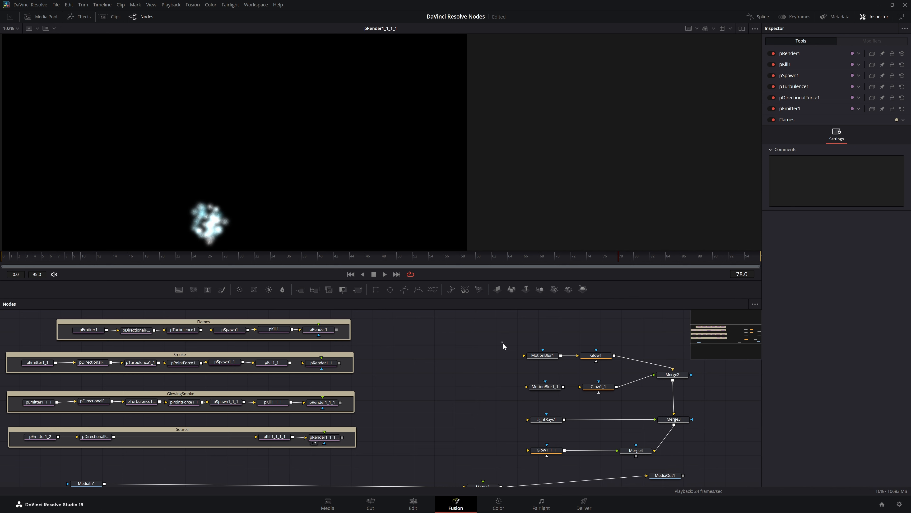
pyautogui.moveTo(546, 358); pyautogui.dragTo(418, 334)
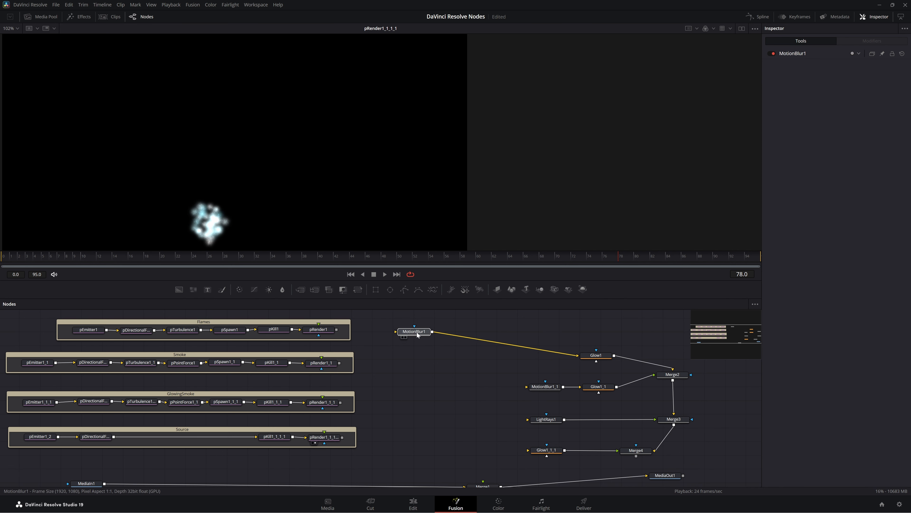
pyautogui.moveTo(575, 355); pyautogui.dragTo(545, 359)
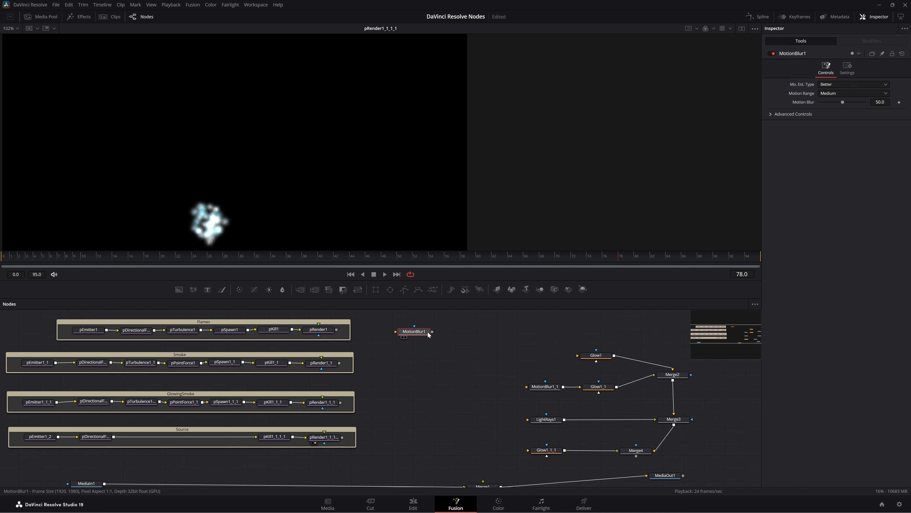
pyautogui.moveTo(336, 329); pyautogui.dragTo(397, 204)
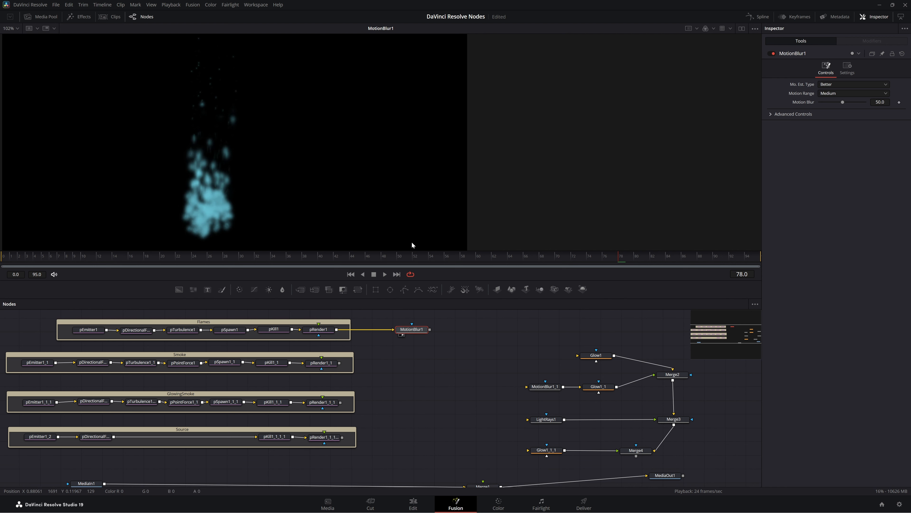
pyautogui.click(385, 275)
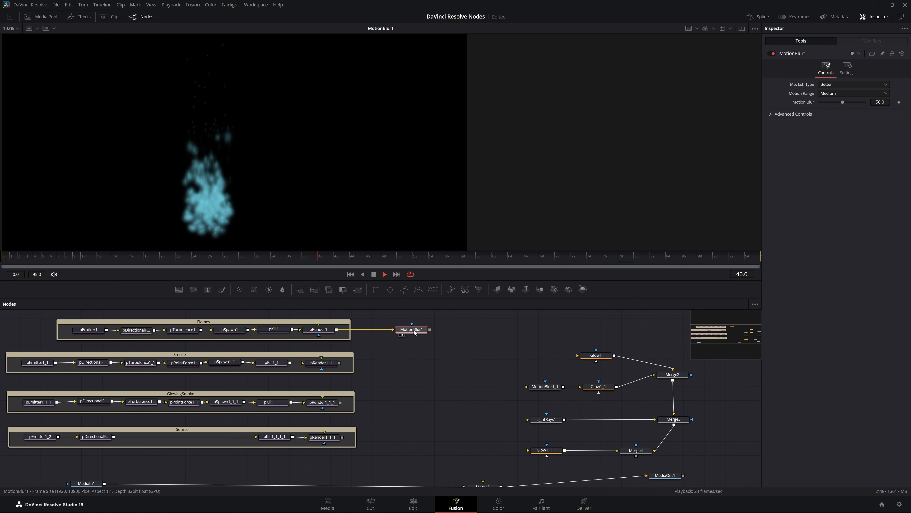
pyautogui.press('space')
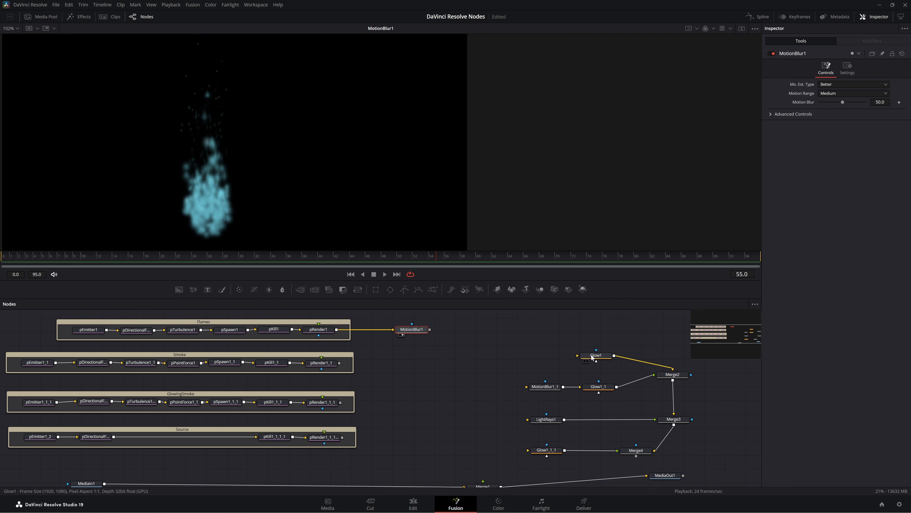
# - Place Glow1 beside MotionBlur1, connect MotionBlur1's output to it and show Glow1 in the viewer
pyautogui.moveTo(592, 357); pyautogui.dragTo(430, 214)
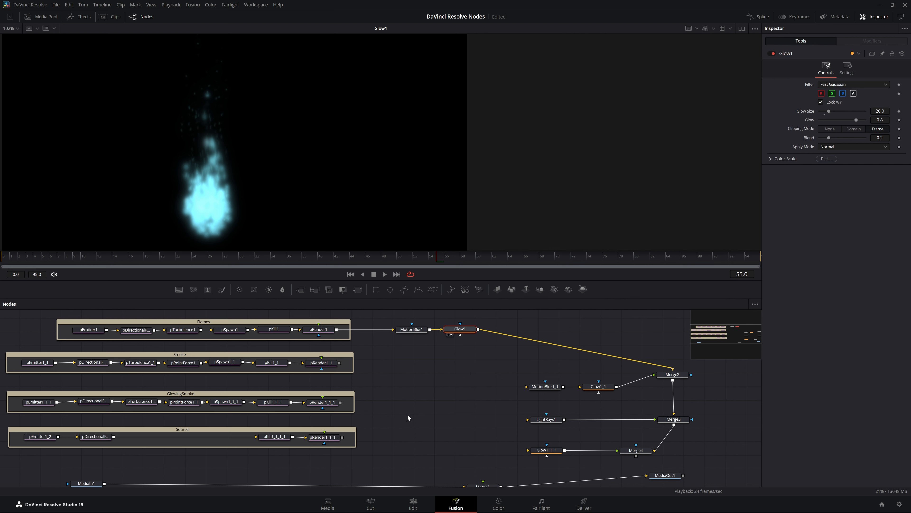
pyautogui.moveTo(399, 344); pyautogui.dragTo(466, 324)
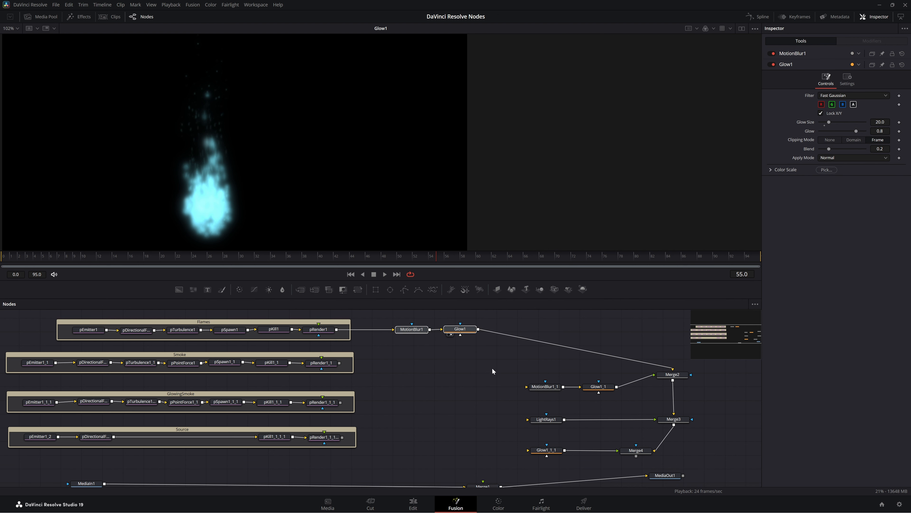
# - Place MotionBlur1_1 and Glow1_1 beside the Smoke Underlay, connect pRender1_1 to MotionBlur1_1 and preview Glow1_1
pyautogui.moveTo(490, 357); pyautogui.dragTo(473, 363)
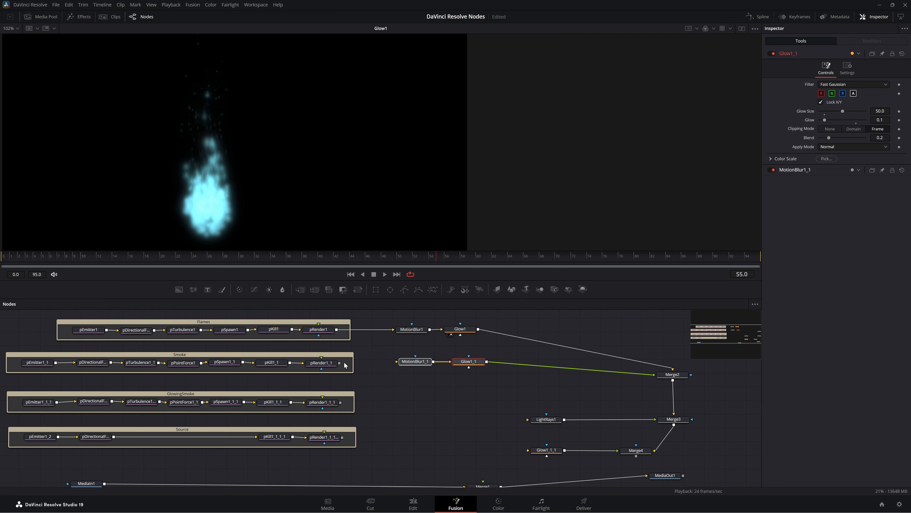
pyautogui.moveTo(340, 363); pyautogui.dragTo(399, 364)
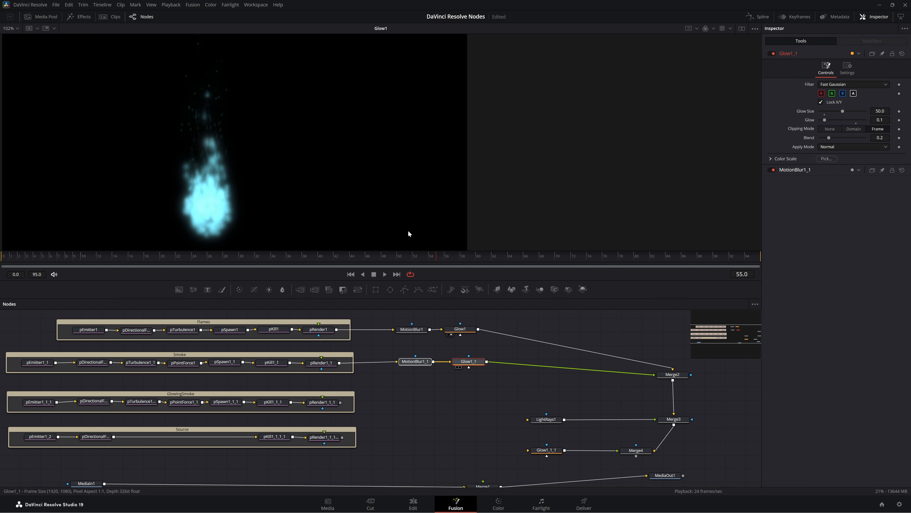
pyautogui.press('1')
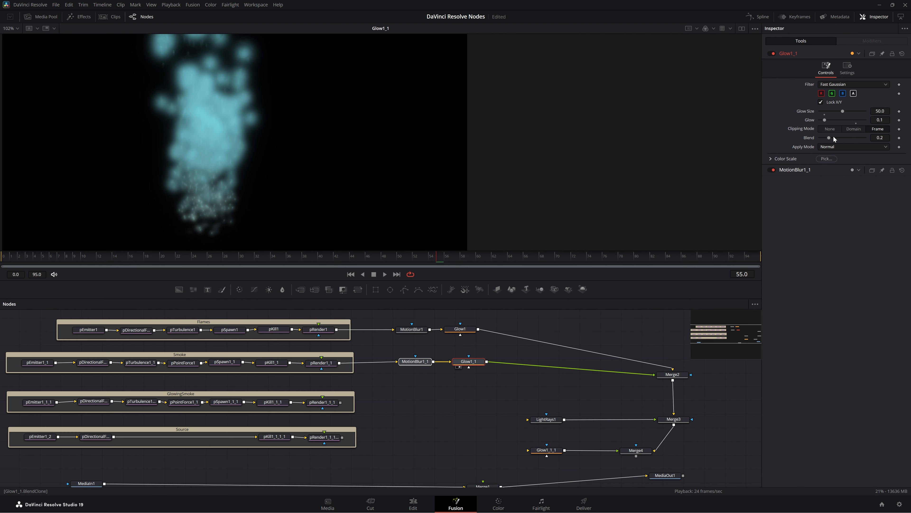
pyautogui.click(384, 274)
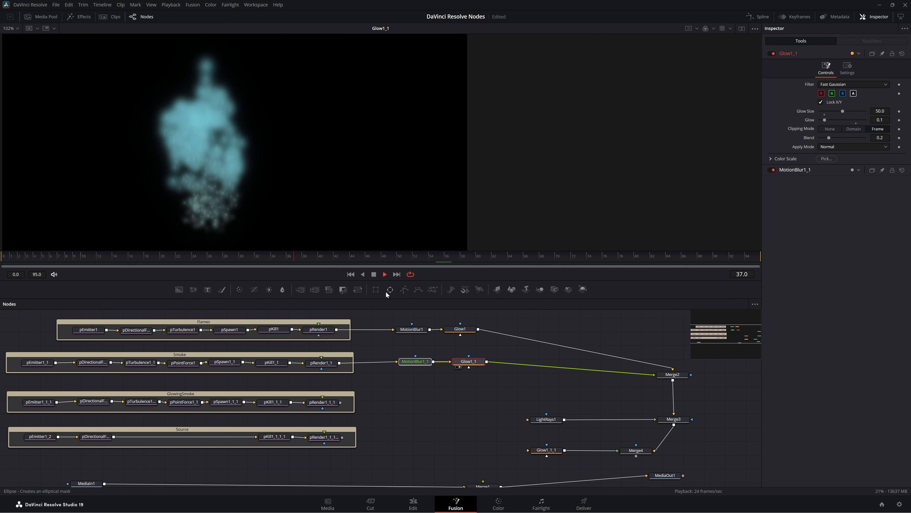
pyautogui.click(375, 275)
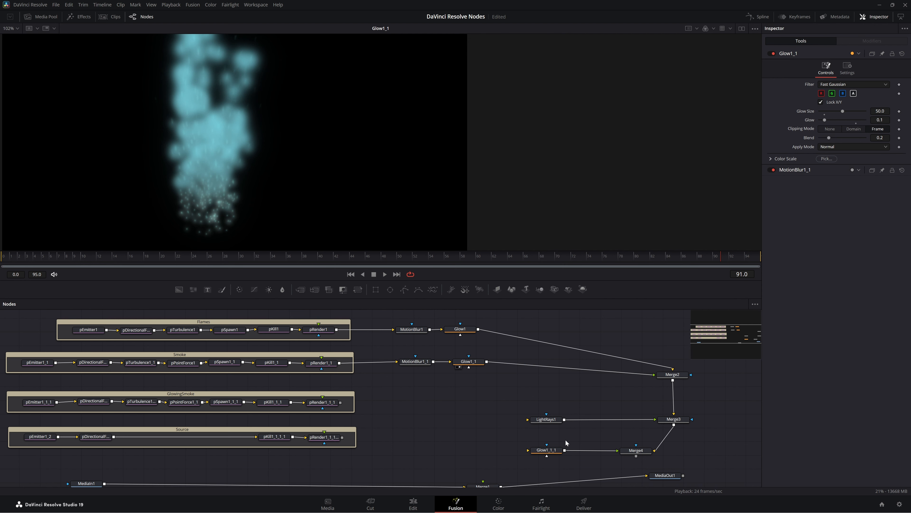
# - Place LightRays1 beside the GlowingSmoke Underlay, connect pRender1_1_1 to it and show it in the viewer
pyautogui.moveTo(545, 424); pyautogui.dragTo(420, 403)
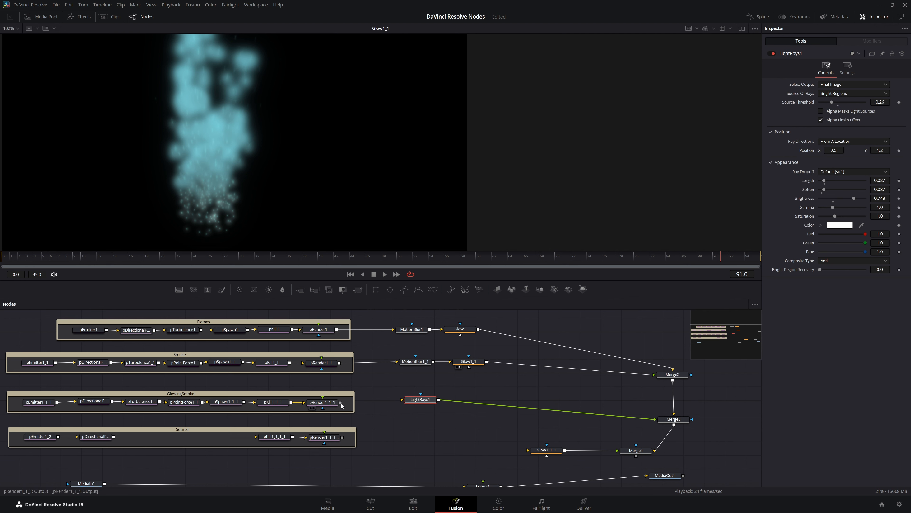
pyautogui.moveTo(340, 402); pyautogui.dragTo(415, 406)
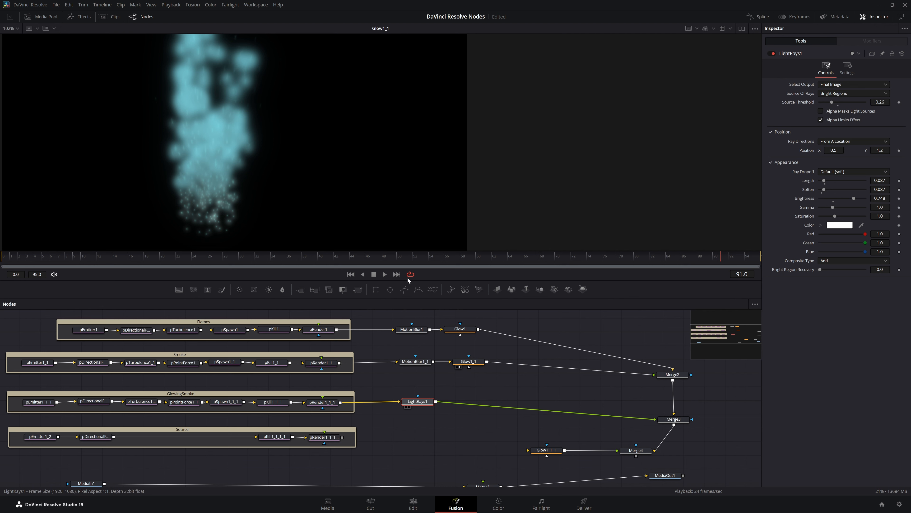
pyautogui.press('1')
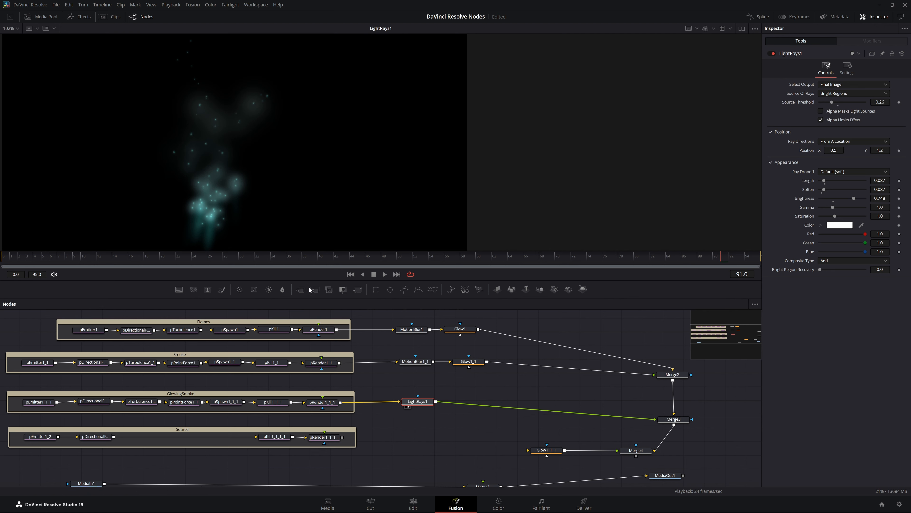
# - Play back the light rays effect and set LightRays1's Length to 0.142
pyautogui.click(384, 274)
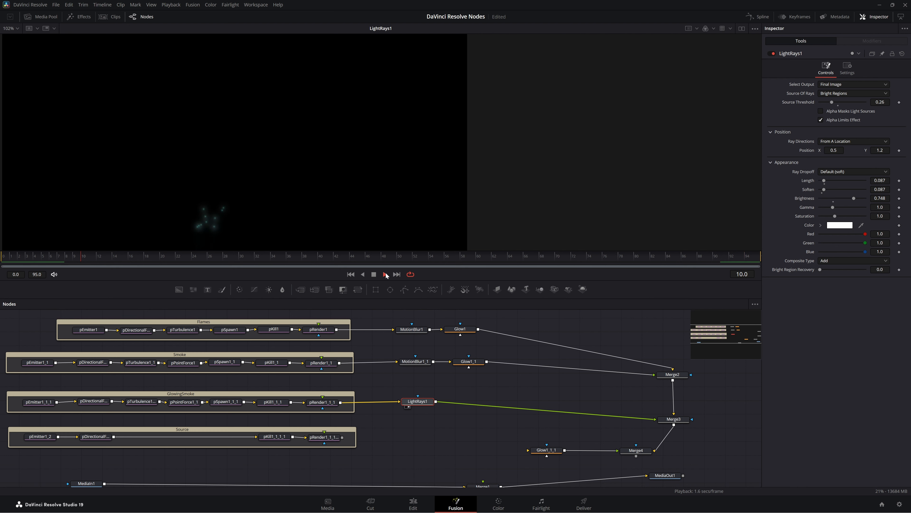
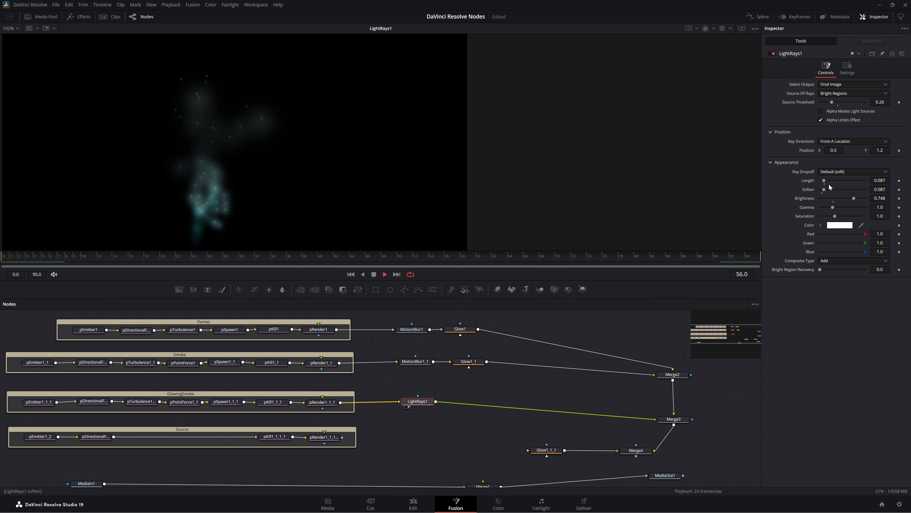
pyautogui.moveTo(824, 181)
pyautogui.mouseDown()
pyautogui.moveTo(838, 187)
pyautogui.moveTo(828, 188)
pyautogui.mouseUp()
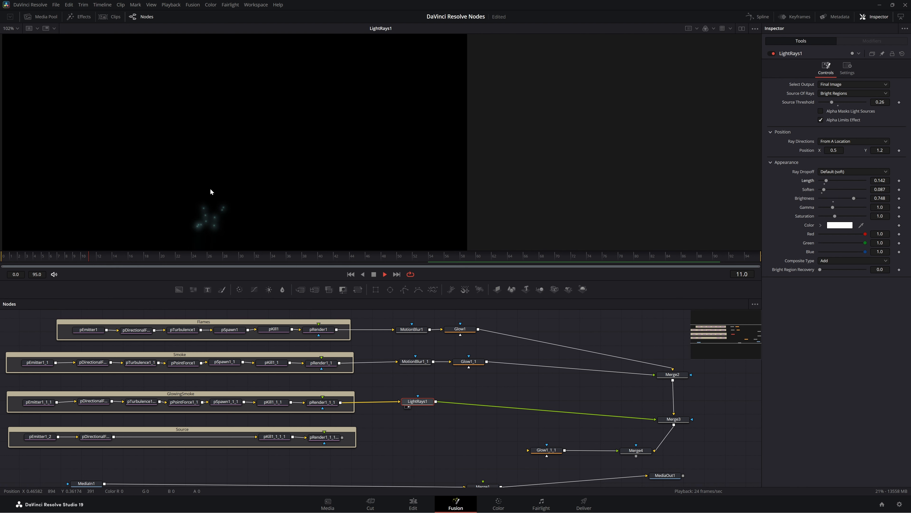
pyautogui.click(377, 276)
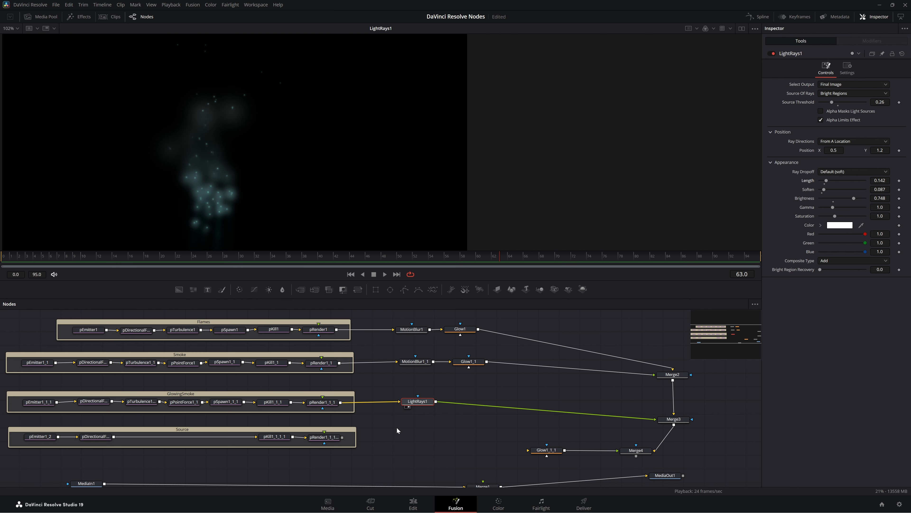
# - Place Glow1_1_1 beside the Source Underlay, connect the Source chain's pRender to it and show it in the viewer
pyautogui.moveTo(544, 453); pyautogui.dragTo(421, 442)
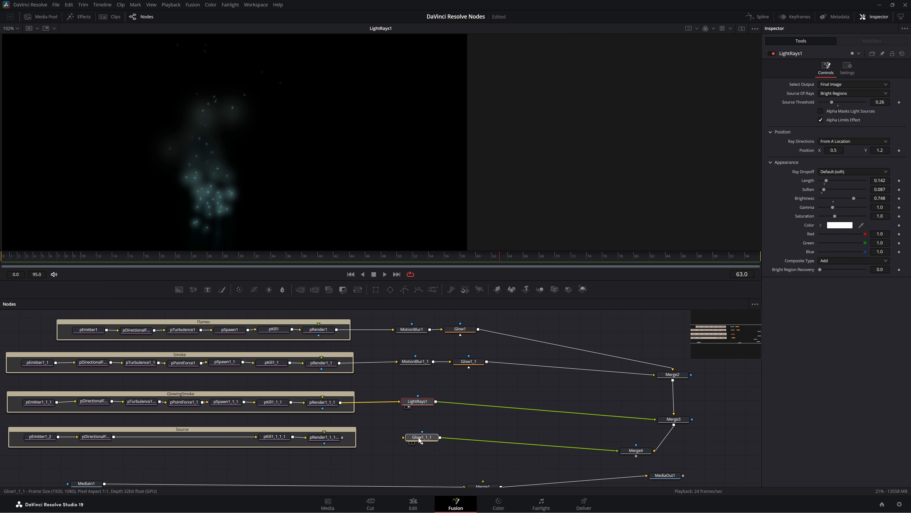
pyautogui.click(420, 440)
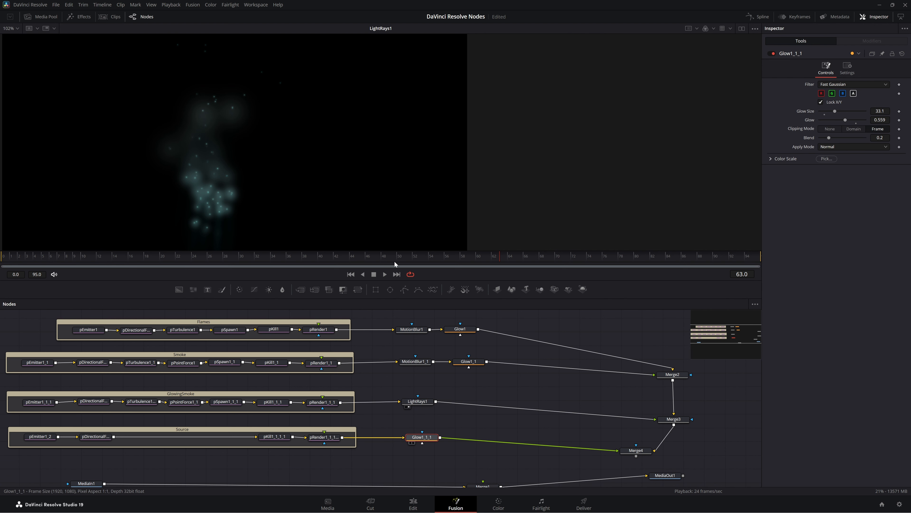
pyautogui.press('1')
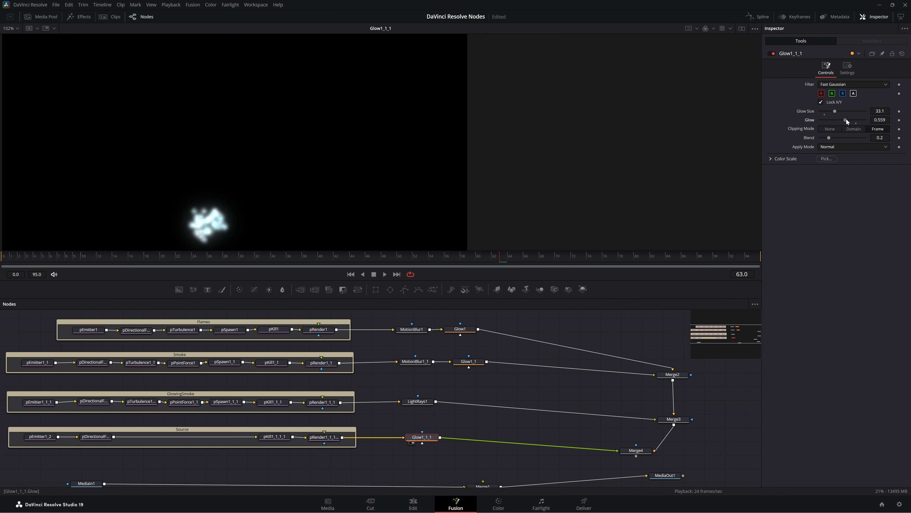
# - Place Merge2 next to Glow1 and Glow1_1, show it in the viewer and play back the merged flames and smoke
pyautogui.moveTo(535, 428); pyautogui.dragTo(471, 428)
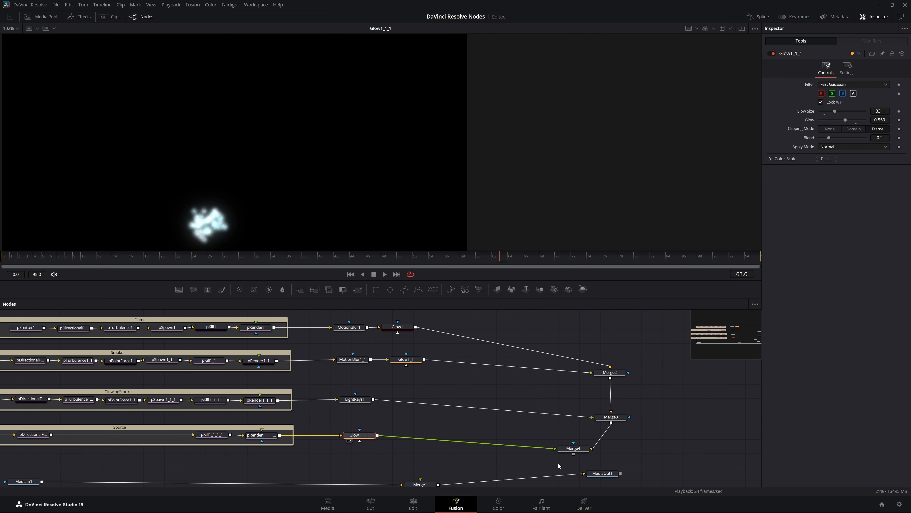
pyautogui.moveTo(580, 424); pyautogui.dragTo(510, 362)
pyautogui.click(509, 363)
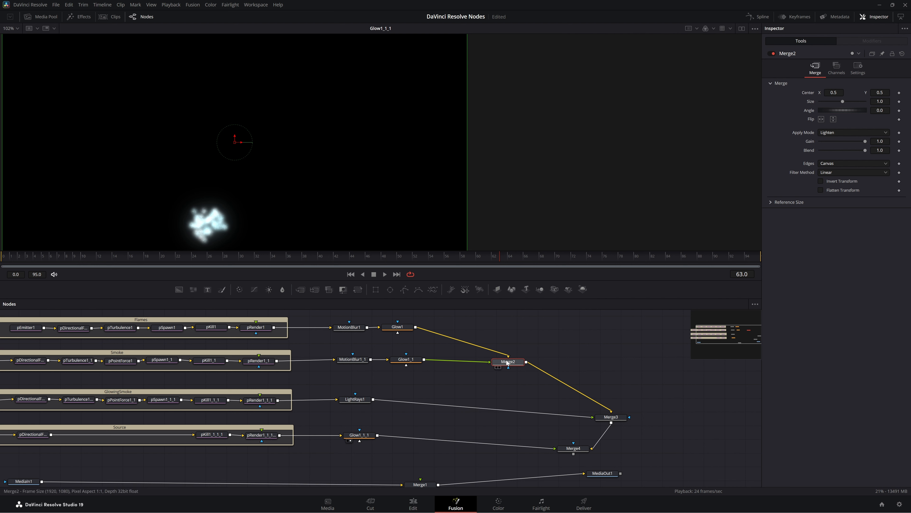
pyautogui.moveTo(507, 363); pyautogui.dragTo(374, 218)
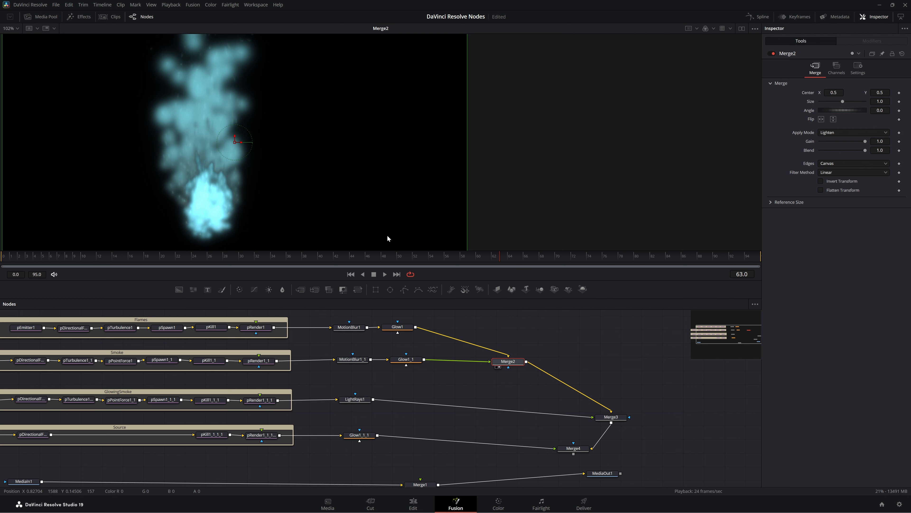
pyautogui.click(385, 274)
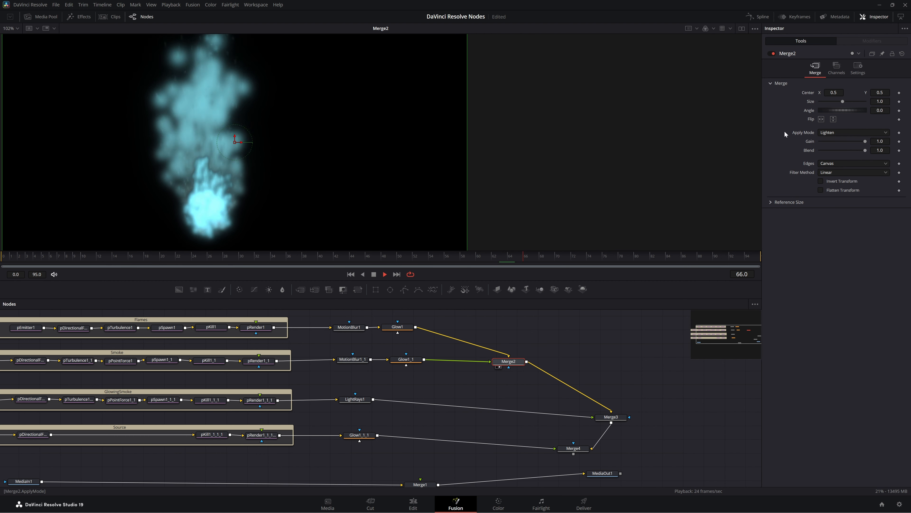
# - Try Normal as Merge2's Apply Mode for comparison and return it to Lighten
pyautogui.click(828, 132)
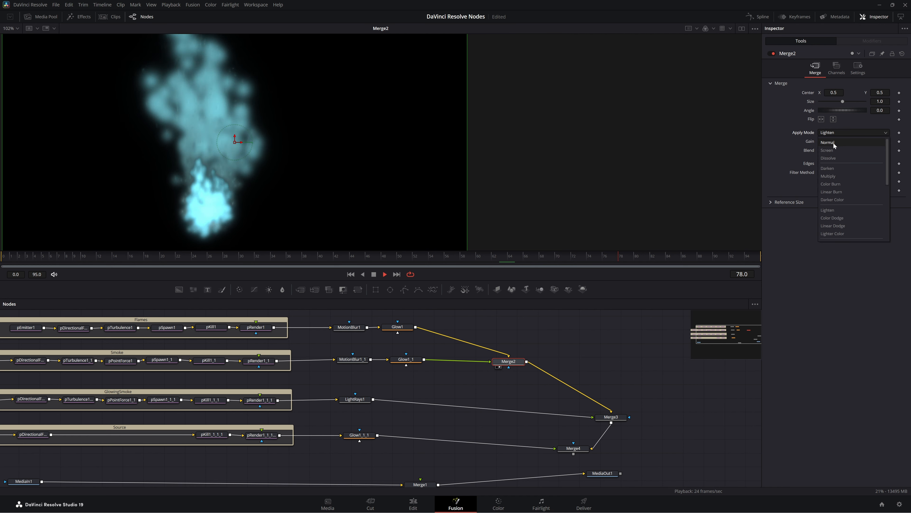
pyautogui.click(833, 143)
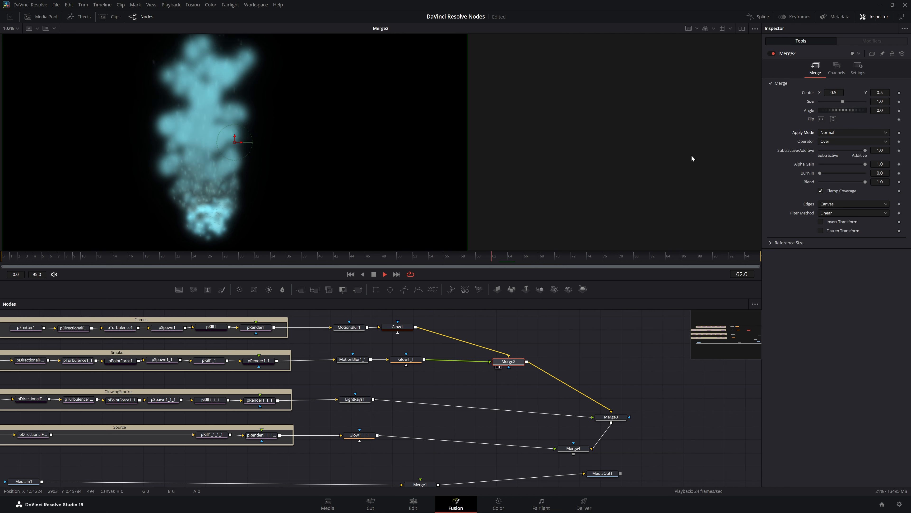
pyautogui.click(832, 133)
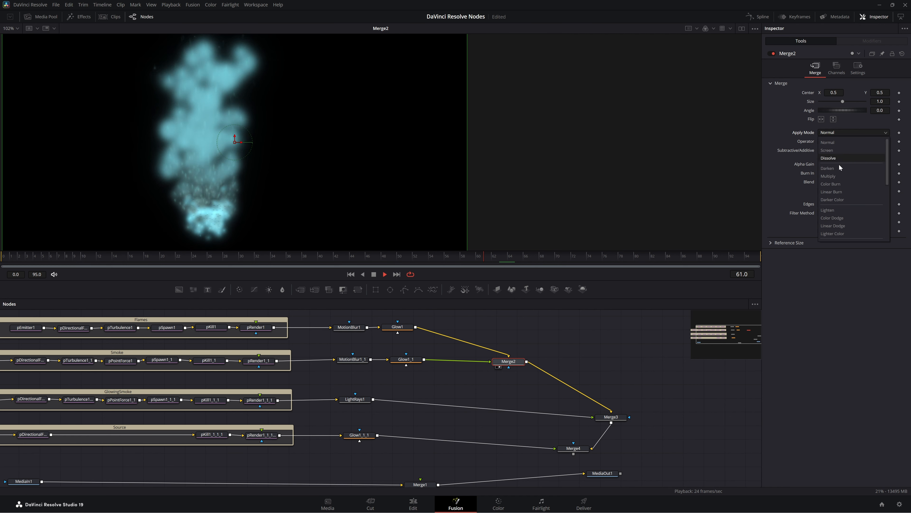
pyautogui.click(839, 209)
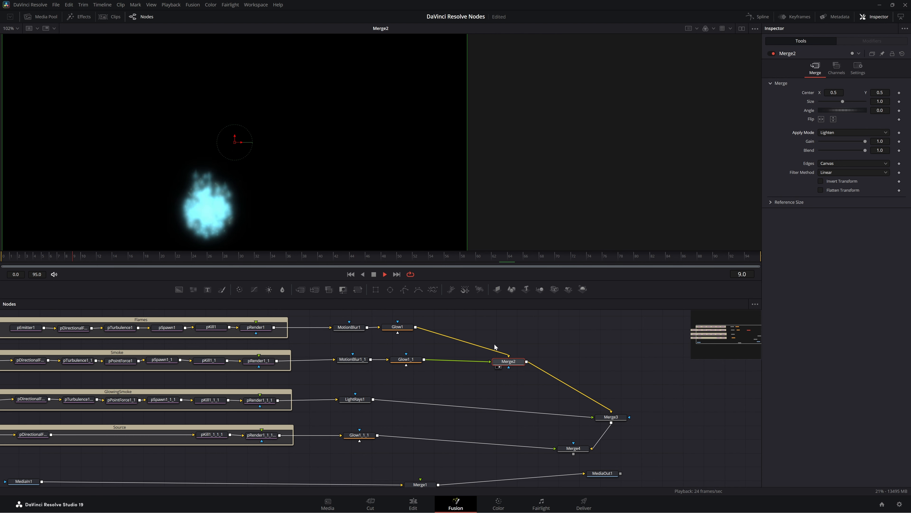
# - Place Merge3 in line with LightRays1 below Merge2, show it in the viewer and stop playback at frame 53
pyautogui.moveTo(611, 419); pyautogui.dragTo(563, 407)
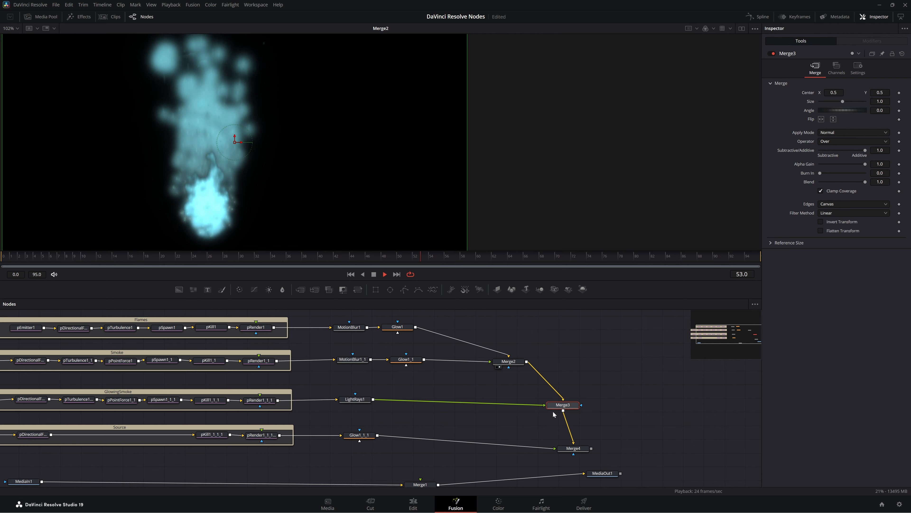
pyautogui.press('1')
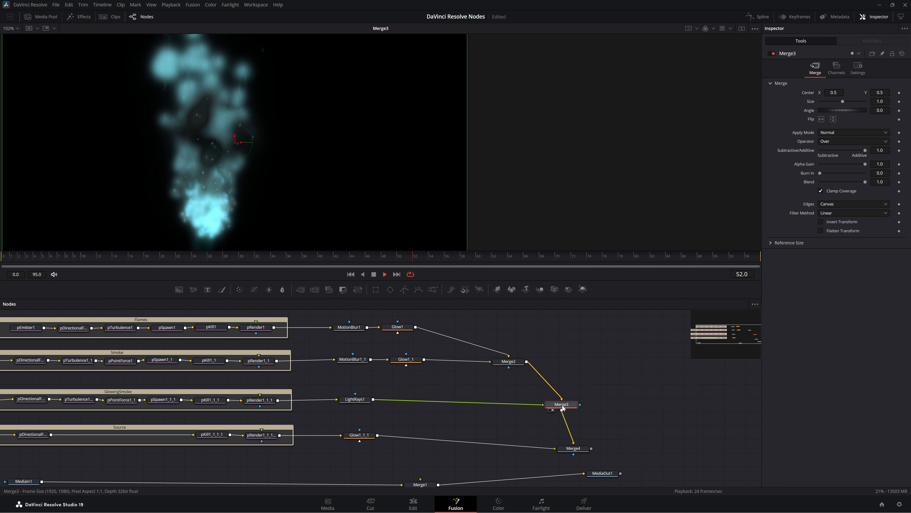
pyautogui.moveTo(562, 408); pyautogui.dragTo(556, 407)
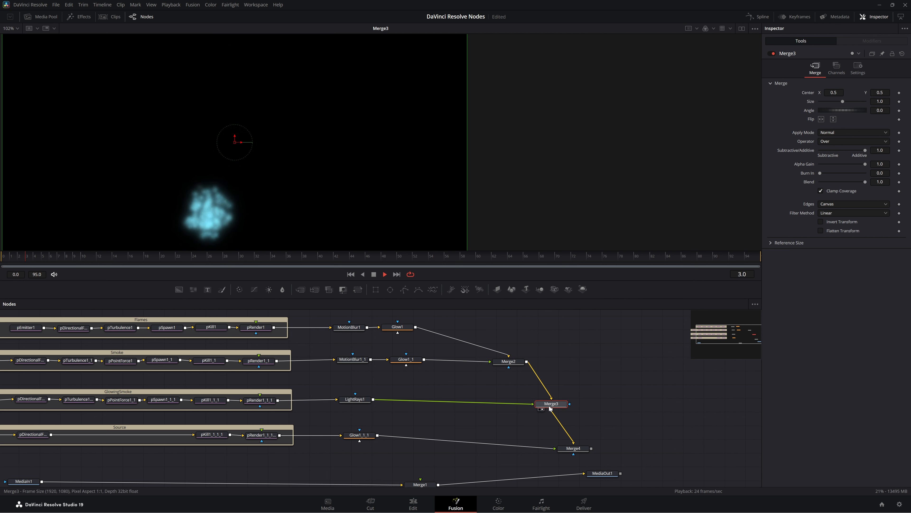
pyautogui.moveTo(553, 406); pyautogui.dragTo(558, 406)
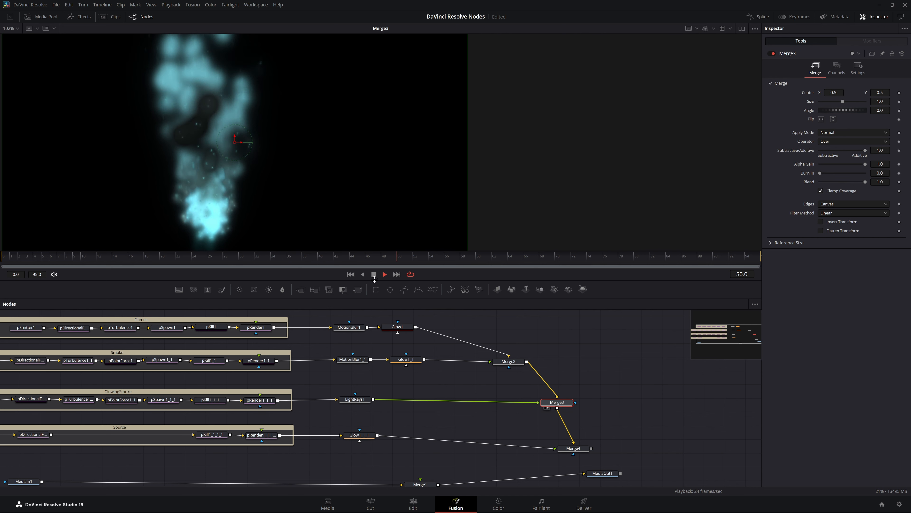
pyautogui.click(374, 275)
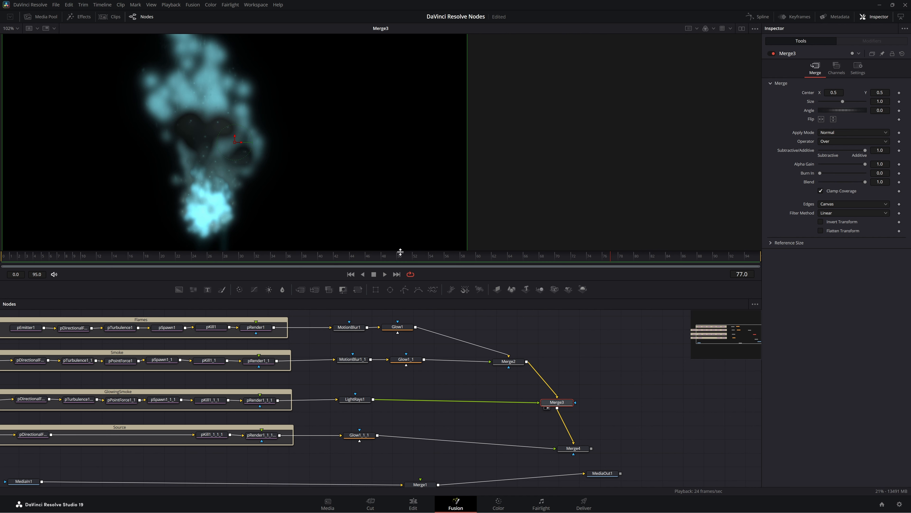
pyautogui.moveTo(400, 253); pyautogui.dragTo(421, 253)
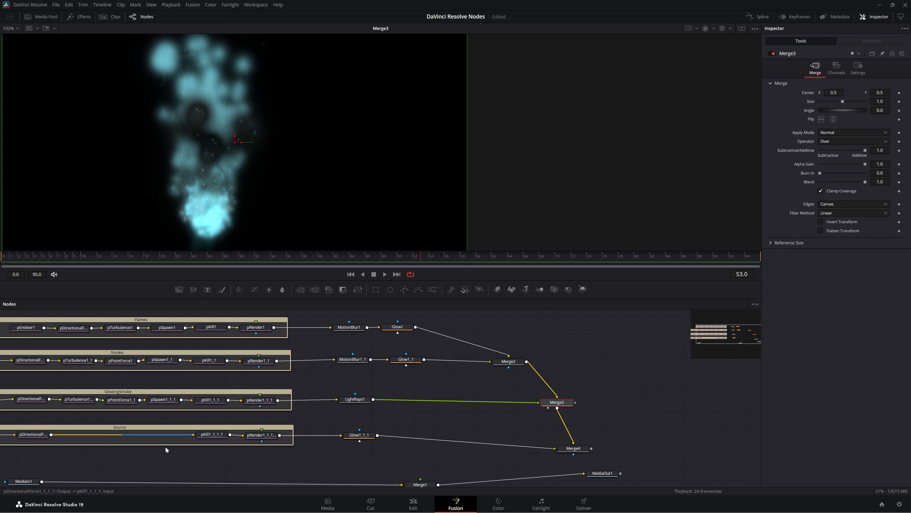
# - Set the middle Color Over Life stop of the GlowingSmoke emitter pEmitter1_1_1 to #2f4242
pyautogui.moveTo(165, 461); pyautogui.dragTo(252, 456)
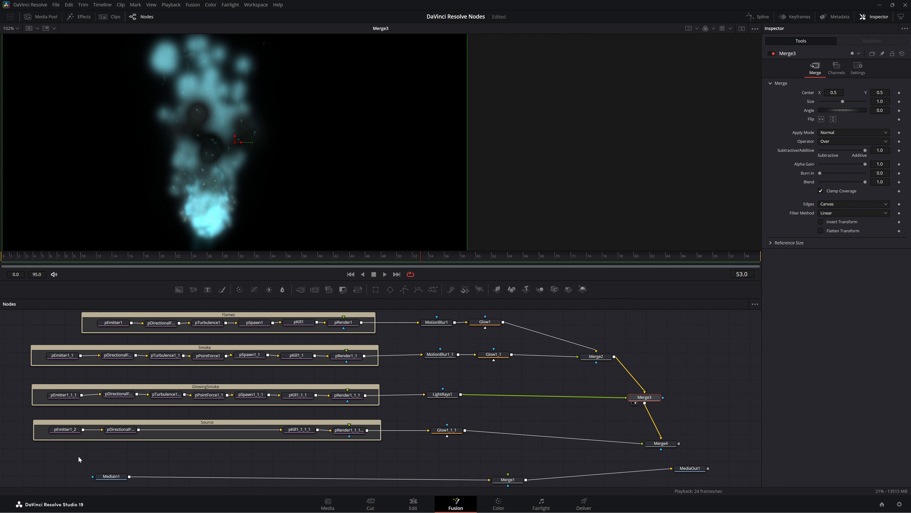
pyautogui.click(66, 395)
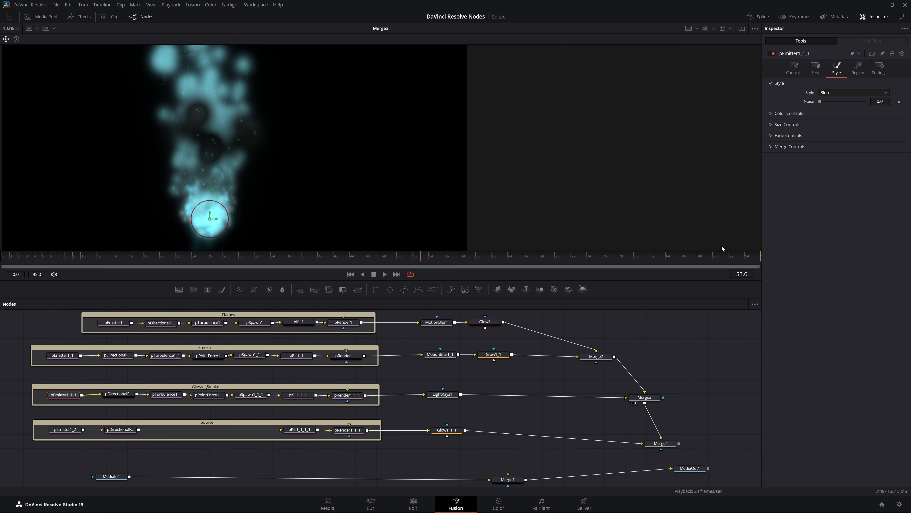
pyautogui.click(770, 114)
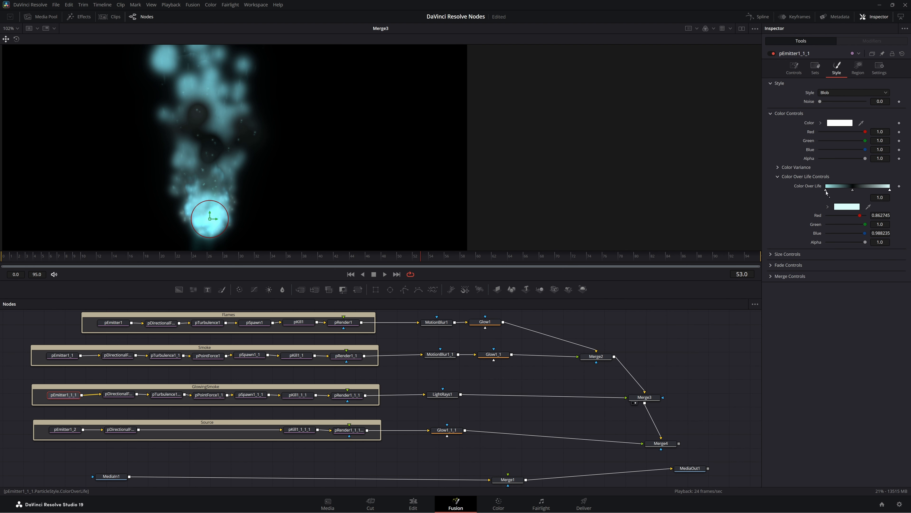
pyautogui.click(847, 207)
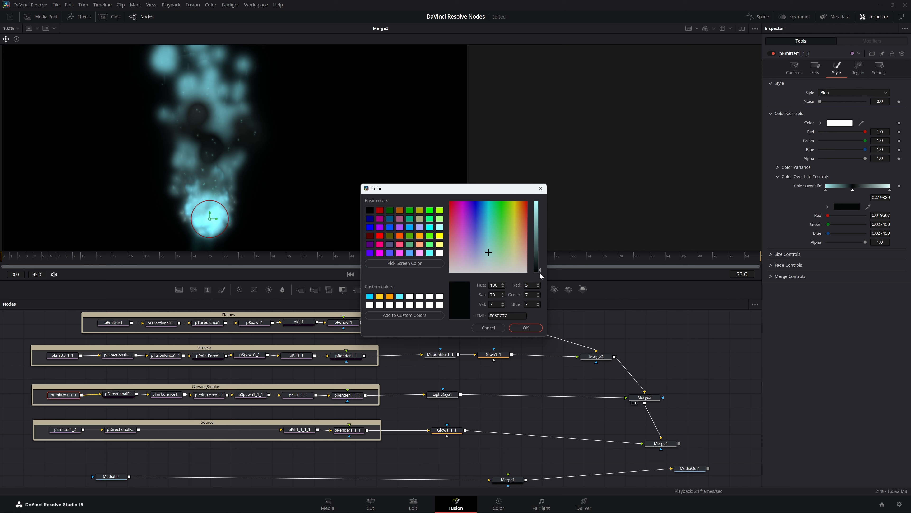
pyautogui.moveTo(540, 269)
pyautogui.mouseDown()
pyautogui.moveTo(539, 241)
pyautogui.moveTo(546, 261)
pyautogui.moveTo(543, 253)
pyautogui.mouseUp()
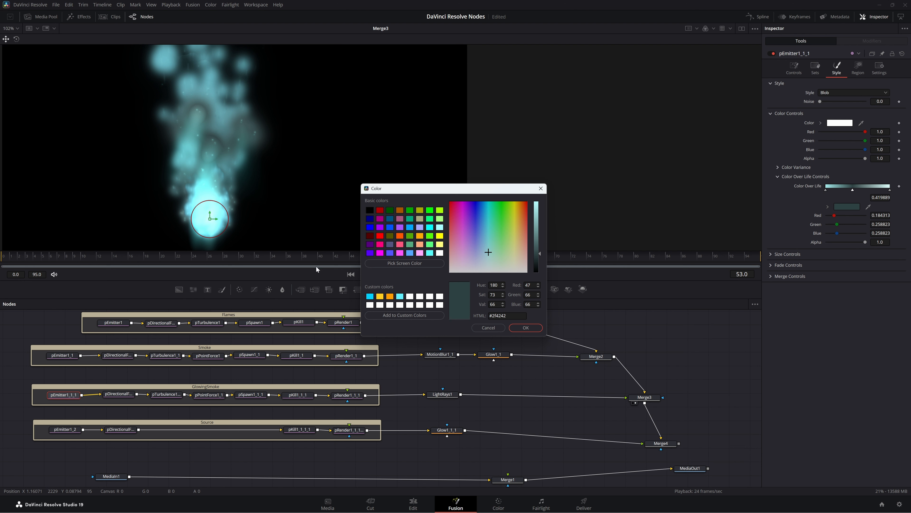
pyautogui.click(526, 328)
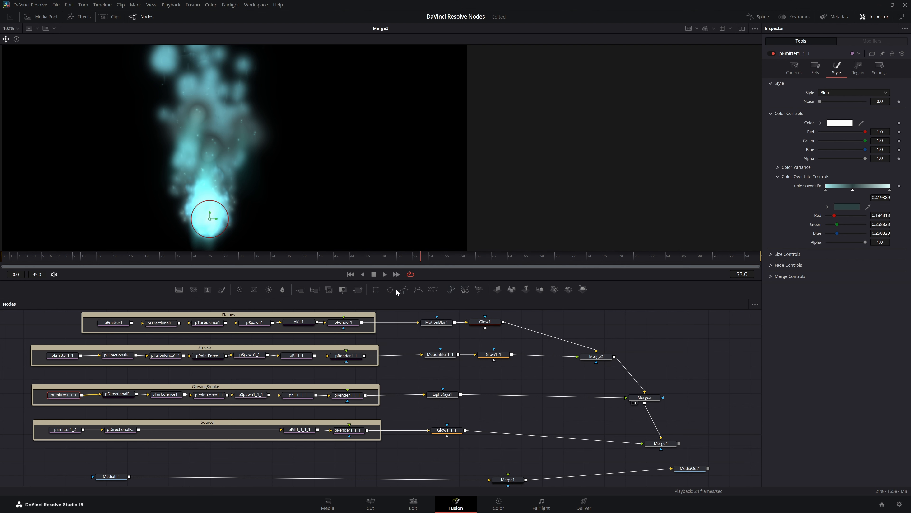
# - Play back the merged effect and darken pEmitter1_1_1's middle Color Over Life stop to #1f2b2a
pyautogui.click(386, 275)
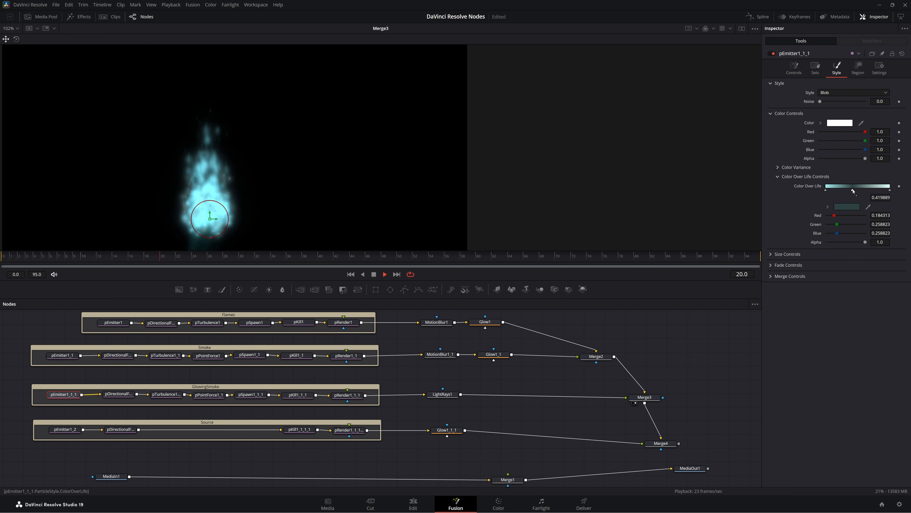
pyautogui.click(853, 208)
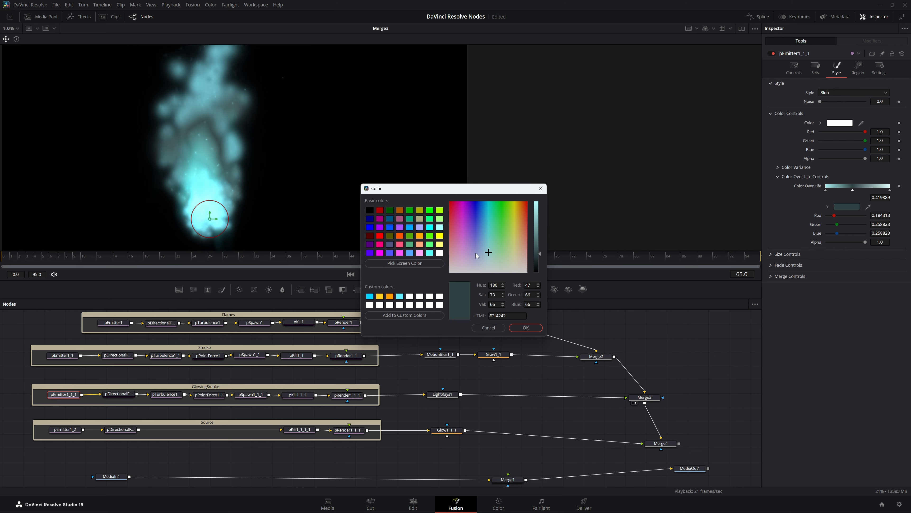
pyautogui.moveTo(488, 252)
pyautogui.mouseDown()
pyautogui.moveTo(451, 210)
pyautogui.moveTo(522, 209)
pyautogui.moveTo(513, 206)
pyautogui.moveTo(490, 251)
pyautogui.mouseUp()
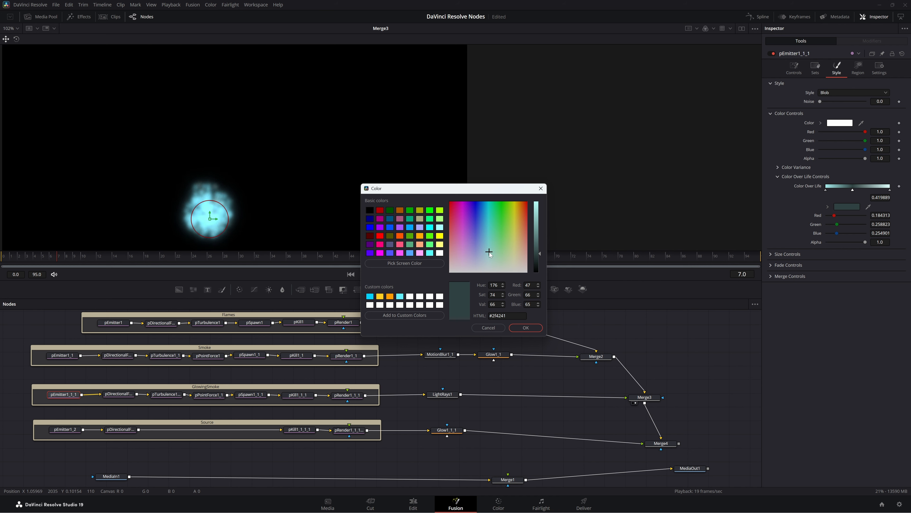
pyautogui.moveTo(540, 253); pyautogui.dragTo(542, 258)
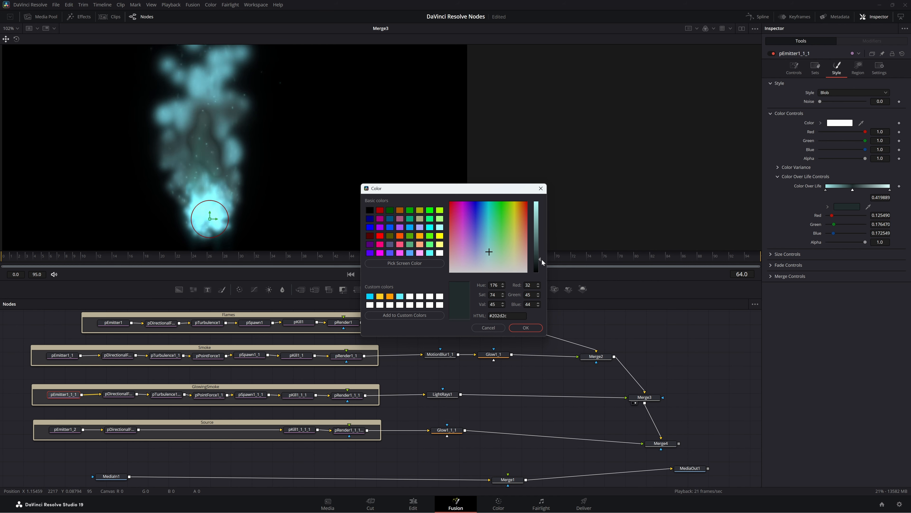
pyautogui.moveTo(542, 258); pyautogui.dragTo(542, 259)
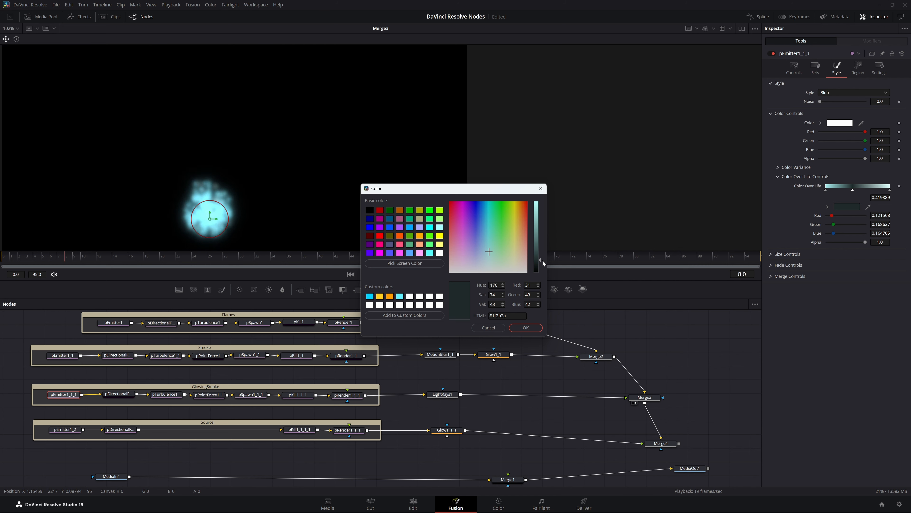
pyautogui.click(525, 328)
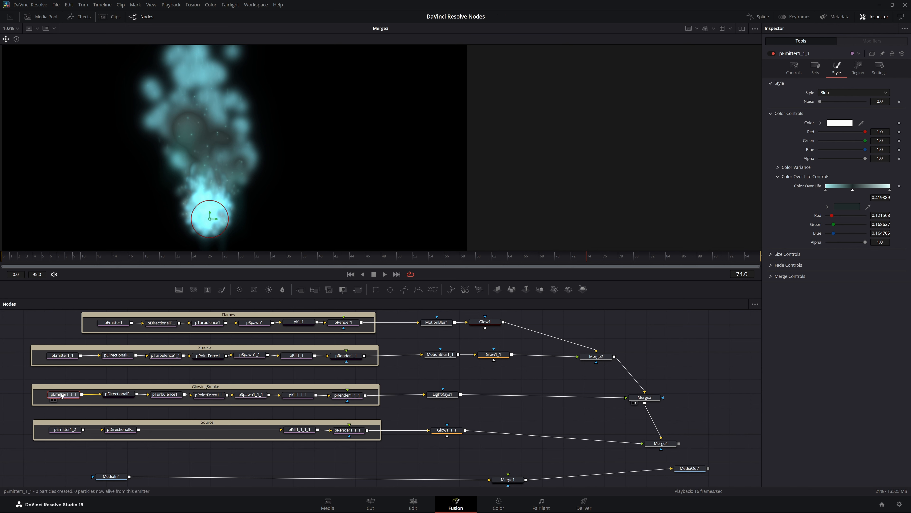
# - Place Merge4 directly below Merge3, connect Glow1_1_1 to its foreground and show it in the viewer
pyautogui.click(644, 399)
pyautogui.moveTo(663, 447); pyautogui.dragTo(646, 437)
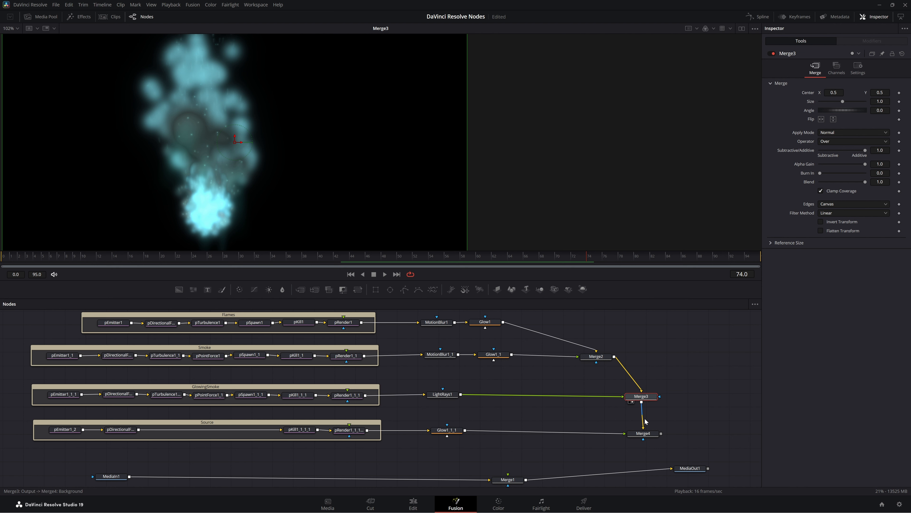
pyautogui.click(642, 432)
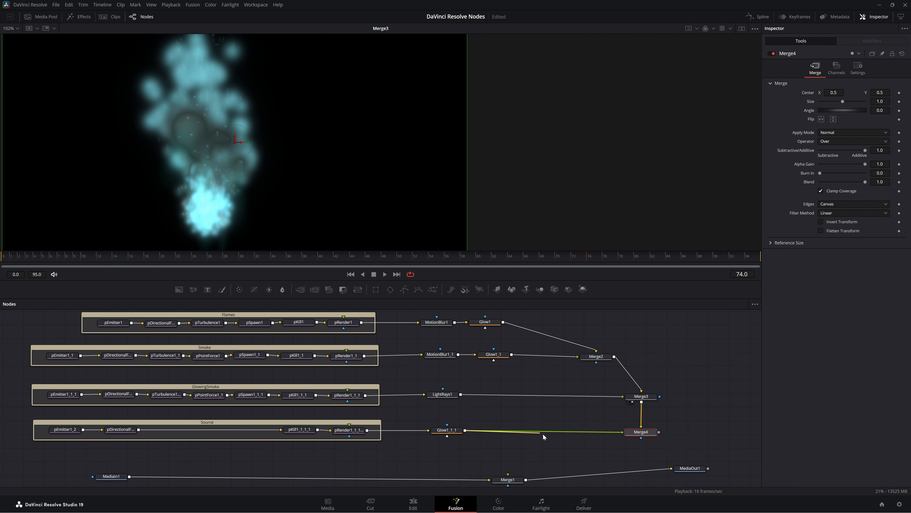
pyautogui.moveTo(588, 438); pyautogui.dragTo(622, 434)
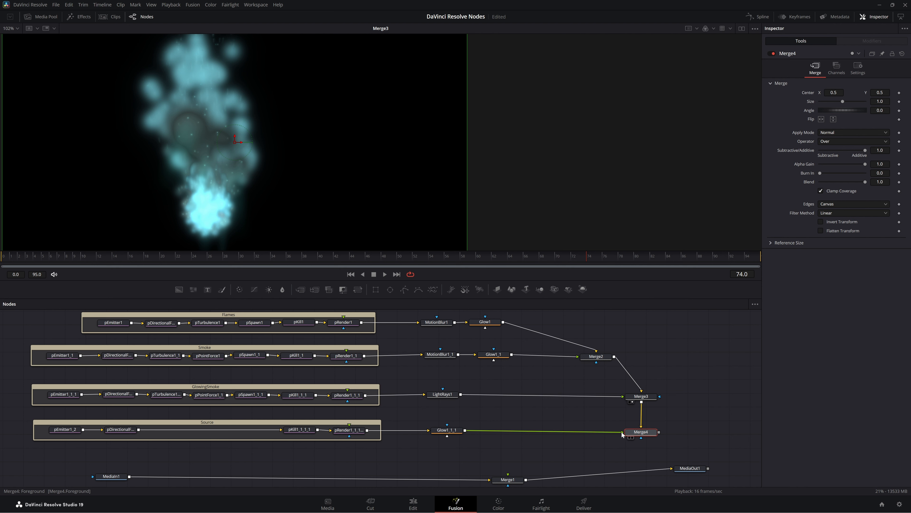
pyautogui.press('1')
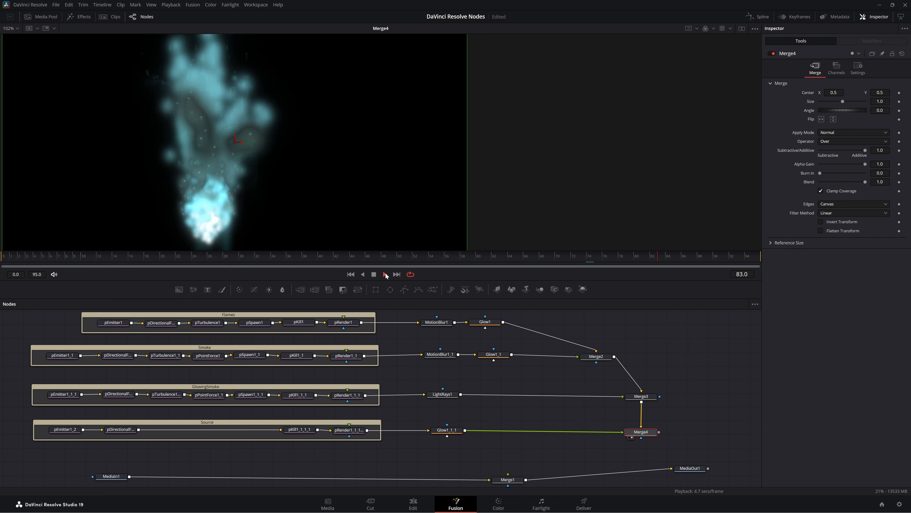
# - Set the first Color Over Life stop of the Source emitter pEmitter1_2 to the pale cyan #f0fffe
pyautogui.click(64, 430)
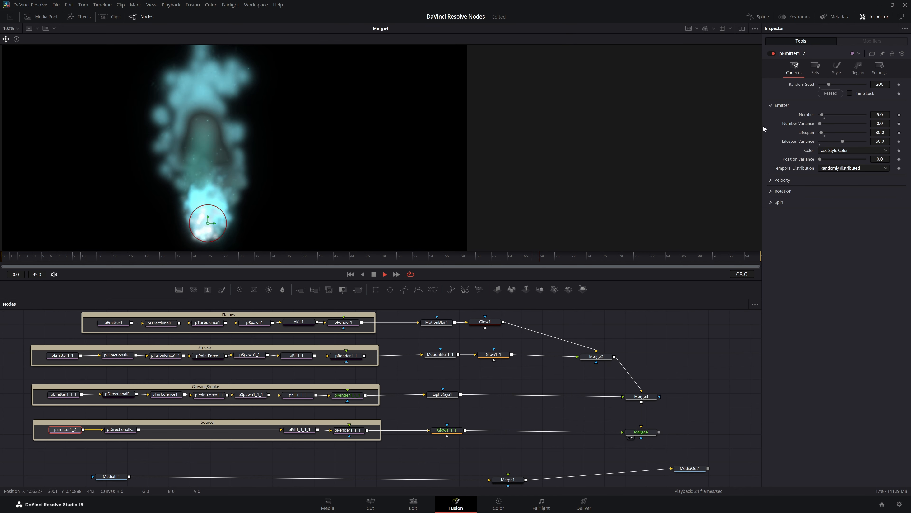
pyautogui.click(837, 72)
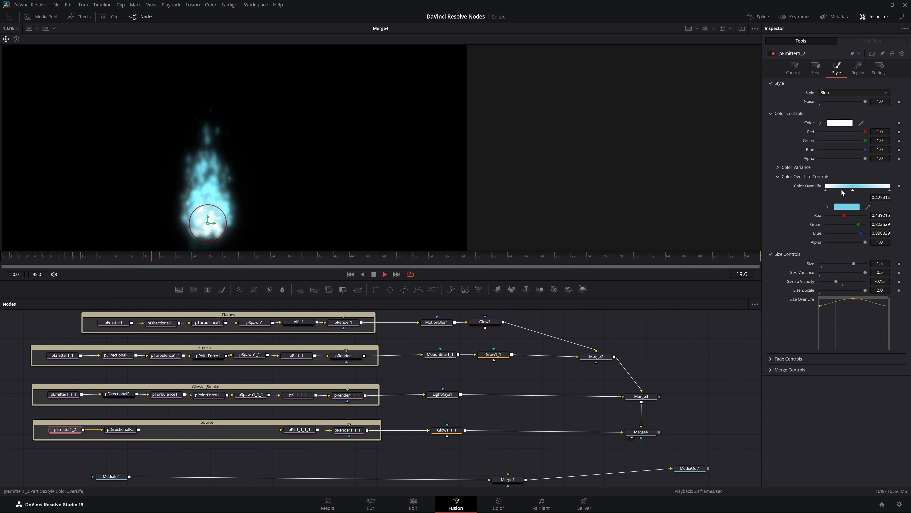
pyautogui.click(826, 190)
pyautogui.click(844, 208)
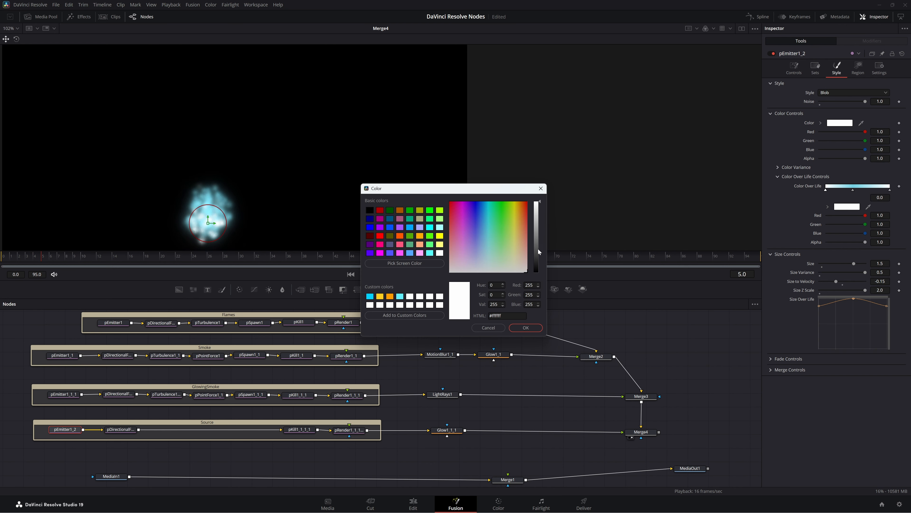
pyautogui.moveTo(505, 253); pyautogui.dragTo(489, 264)
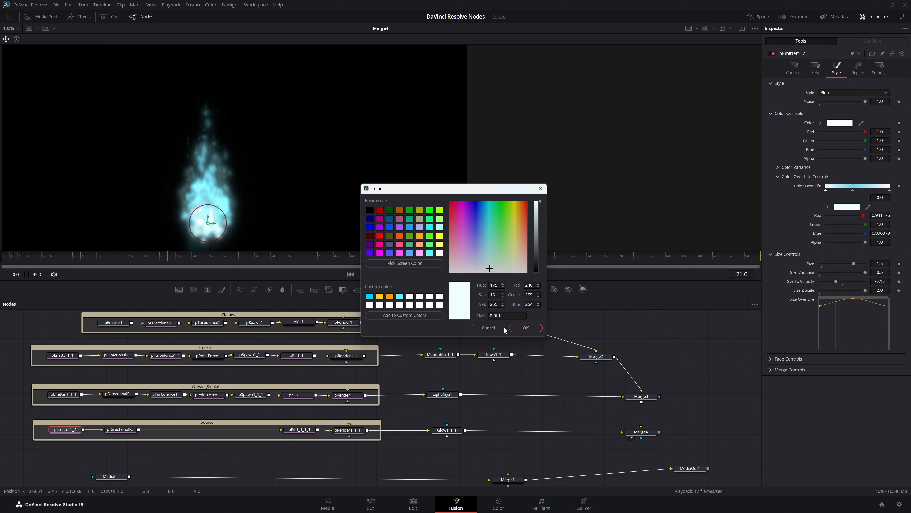
pyautogui.click(525, 328)
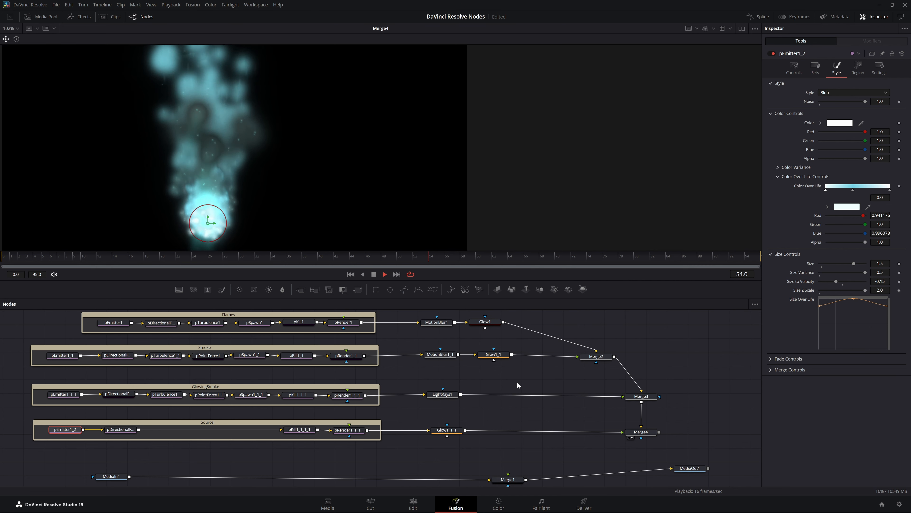
# - Stop playback, move Merge1 below Merge4, connect Merge4's output to Merge1's foreground and show MediaOut1 in the viewer
pyautogui.moveTo(698, 405); pyautogui.dragTo(651, 387)
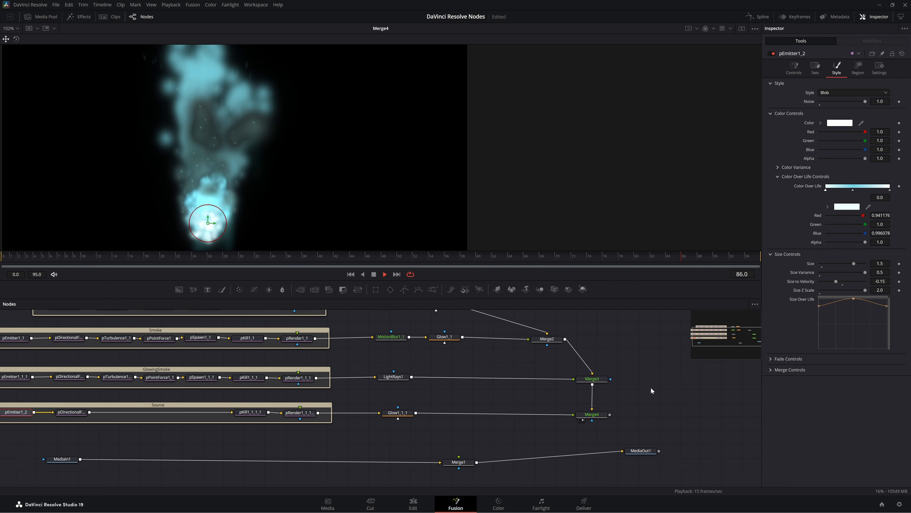
pyautogui.press('space')
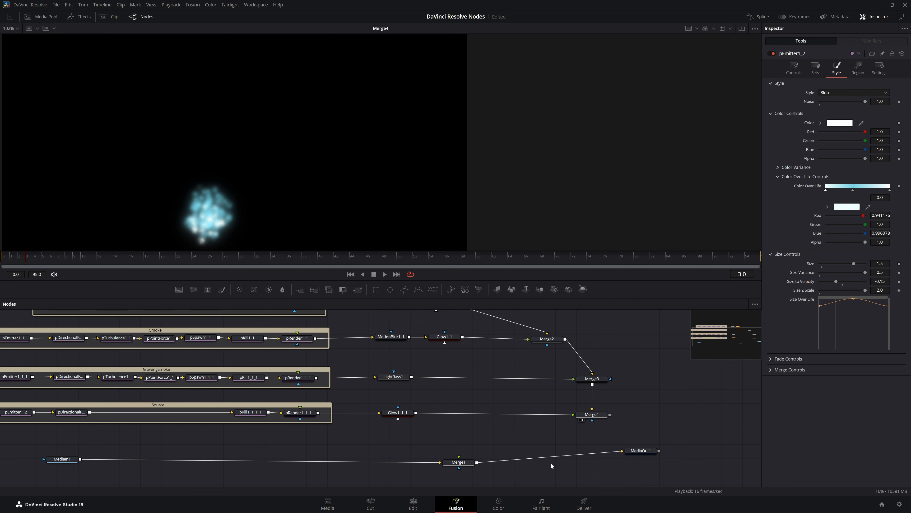
pyautogui.moveTo(467, 464); pyautogui.dragTo(586, 463)
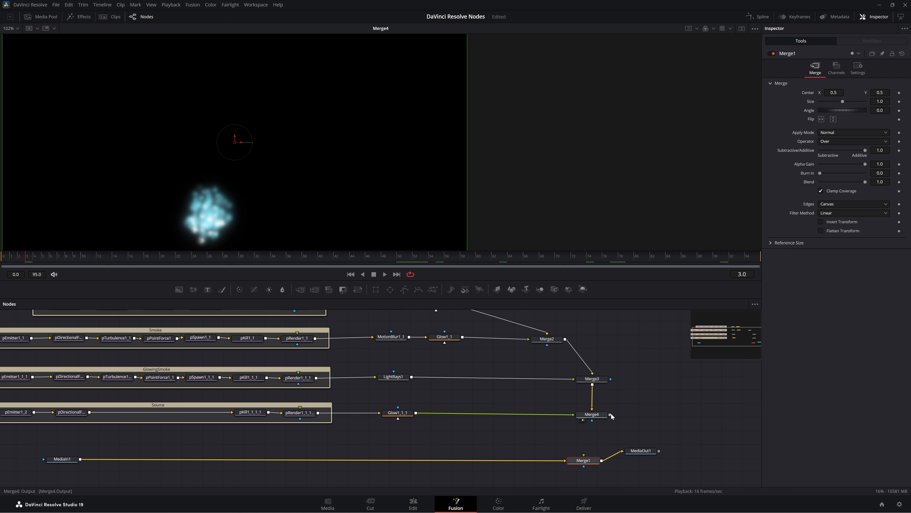
pyautogui.moveTo(610, 415); pyautogui.dragTo(586, 458)
pyautogui.moveTo(642, 451); pyautogui.dragTo(621, 418)
pyautogui.moveTo(561, 359); pyautogui.dragTo(405, 210)
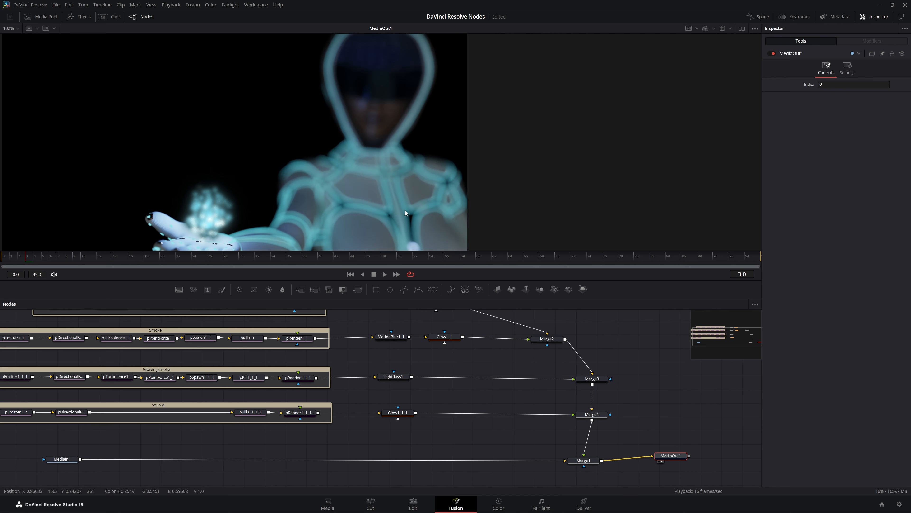
# - Play back the full composite, move MediaOut1 farther from Merge1 and align Merge1 directly below Merge4
pyautogui.click(384, 275)
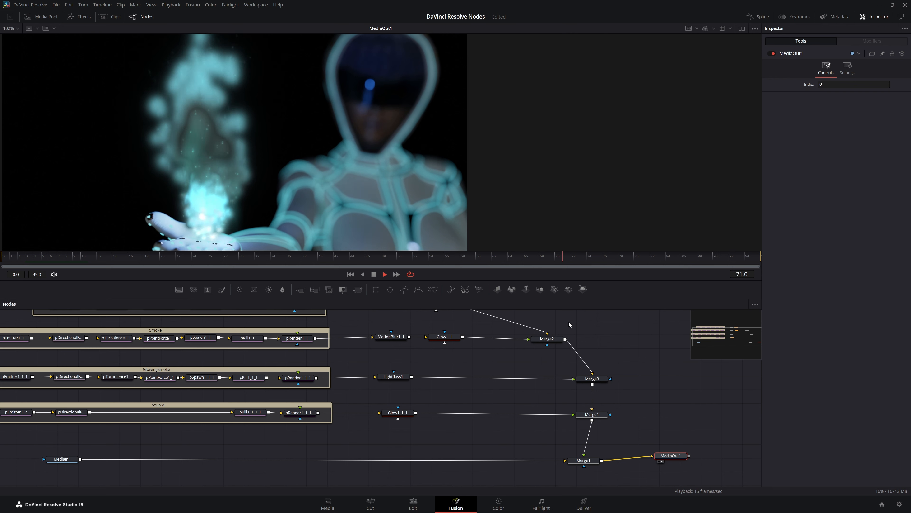
pyautogui.click(374, 275)
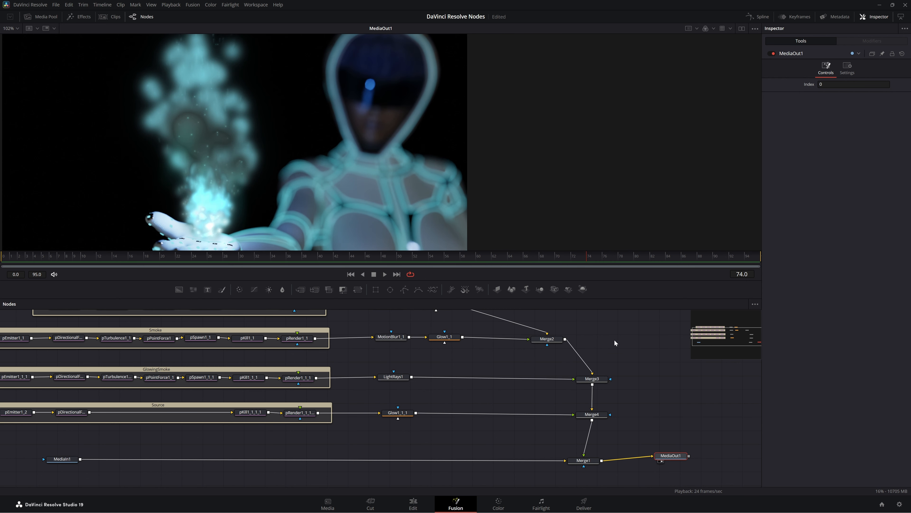
pyautogui.moveTo(615, 343); pyautogui.dragTo(403, 350)
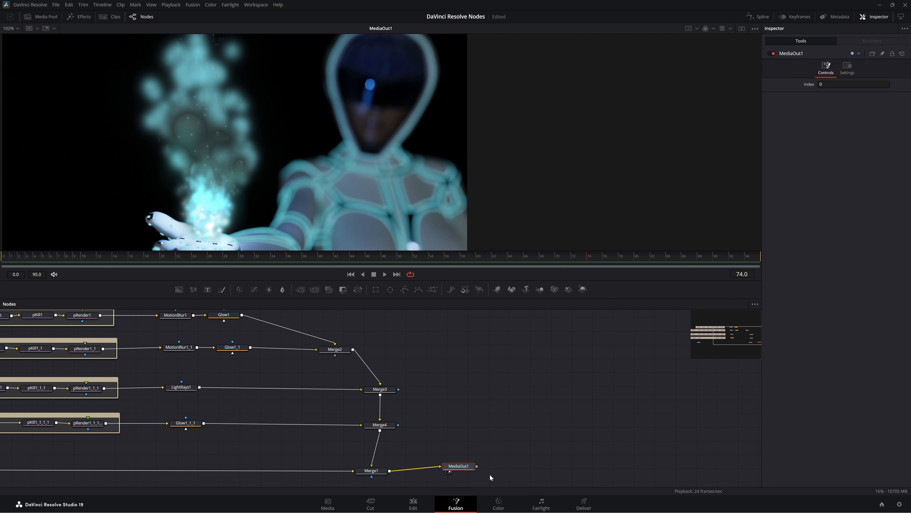
pyautogui.moveTo(460, 467); pyautogui.dragTo(537, 471)
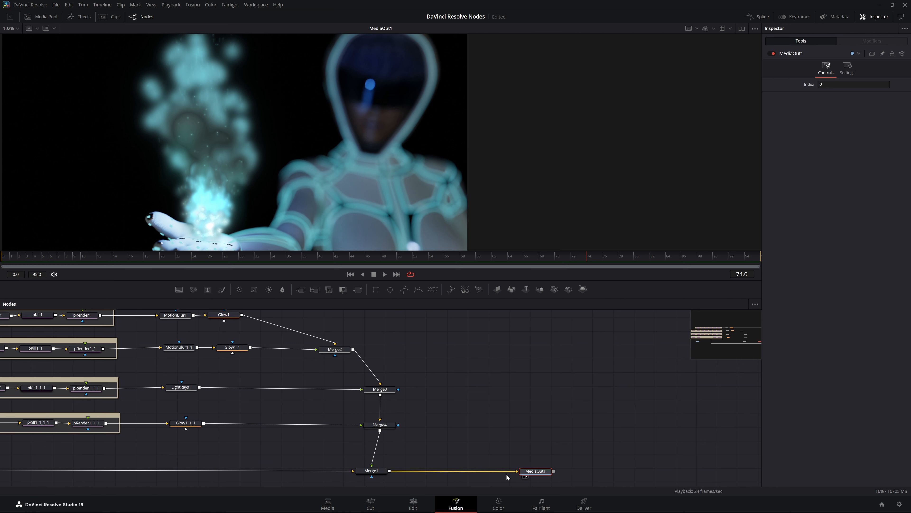
pyautogui.moveTo(381, 472); pyautogui.dragTo(390, 472)
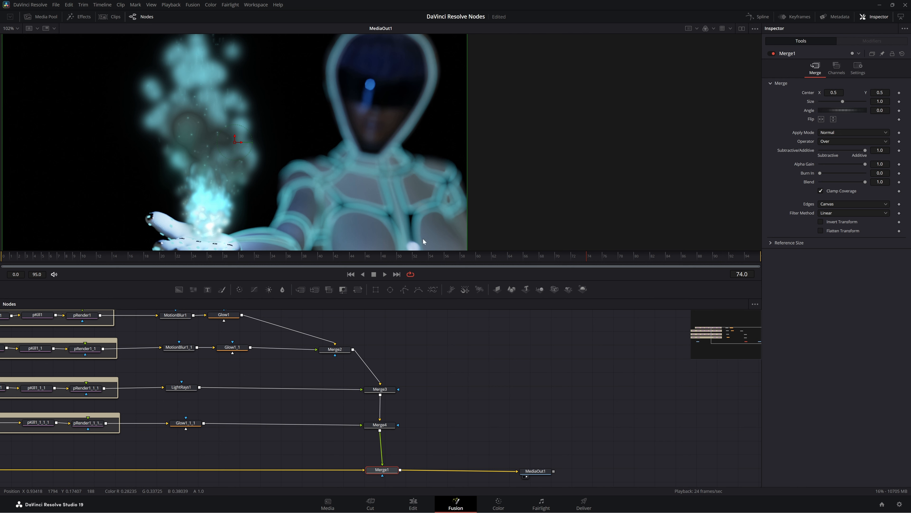
# - Add a Transform fed by Merge4, merge it over Merge1's output with a new Merge node, and show that merge in the viewer
pyautogui.click(470, 388)
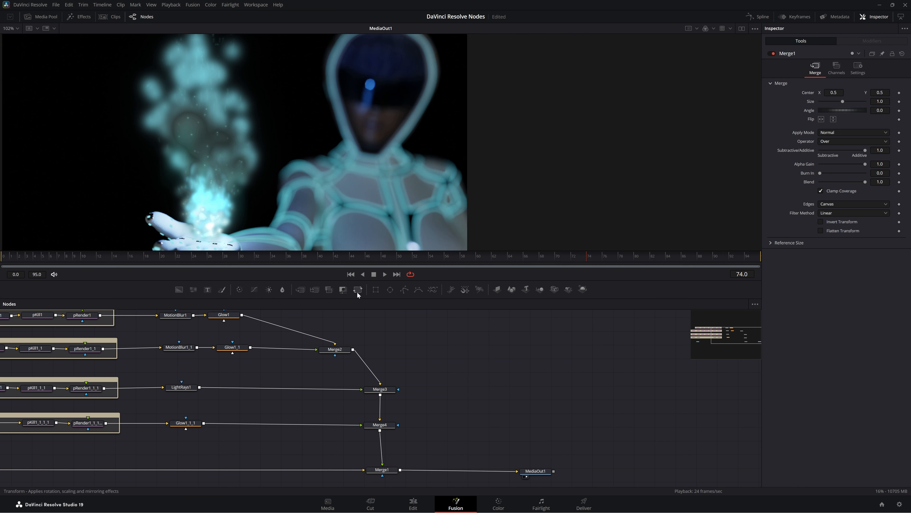
pyautogui.moveTo(501, 369); pyautogui.dragTo(510, 365)
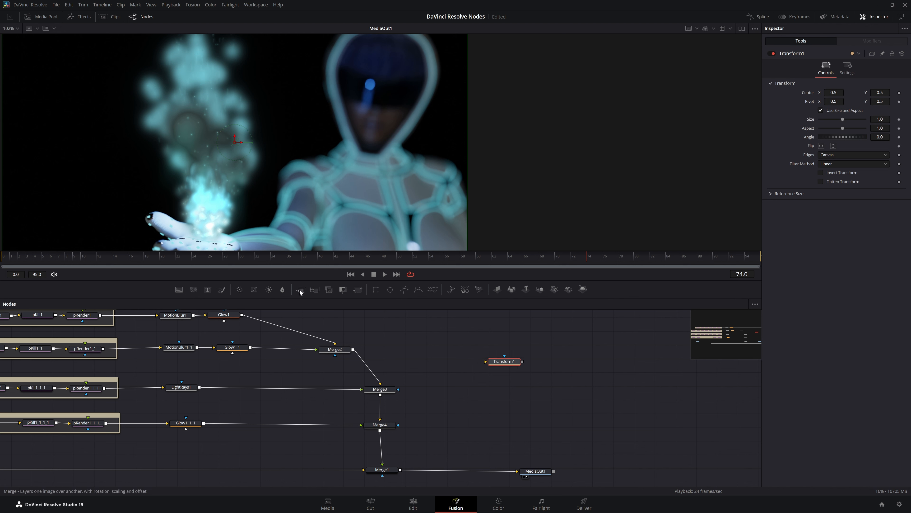
pyautogui.moveTo(300, 292); pyautogui.dragTo(506, 430)
pyautogui.moveTo(400, 469); pyautogui.dragTo(510, 443)
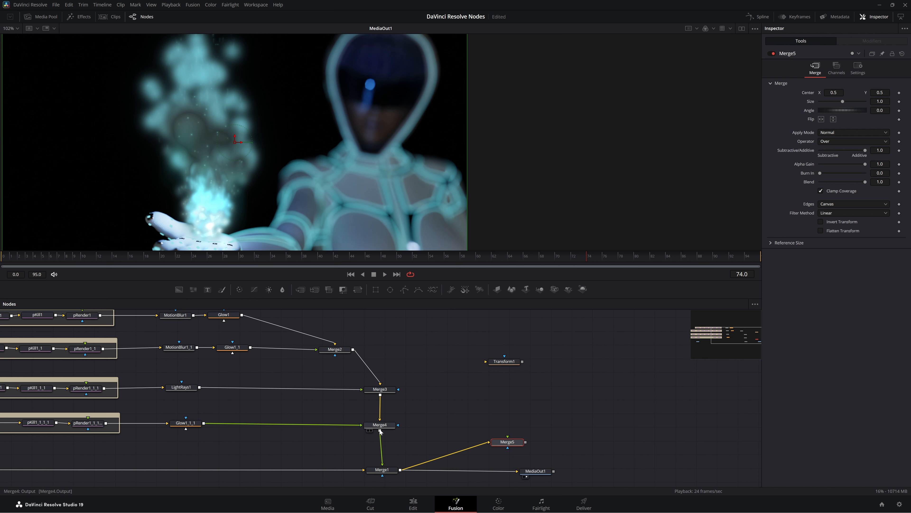
pyautogui.moveTo(379, 430); pyautogui.dragTo(509, 441)
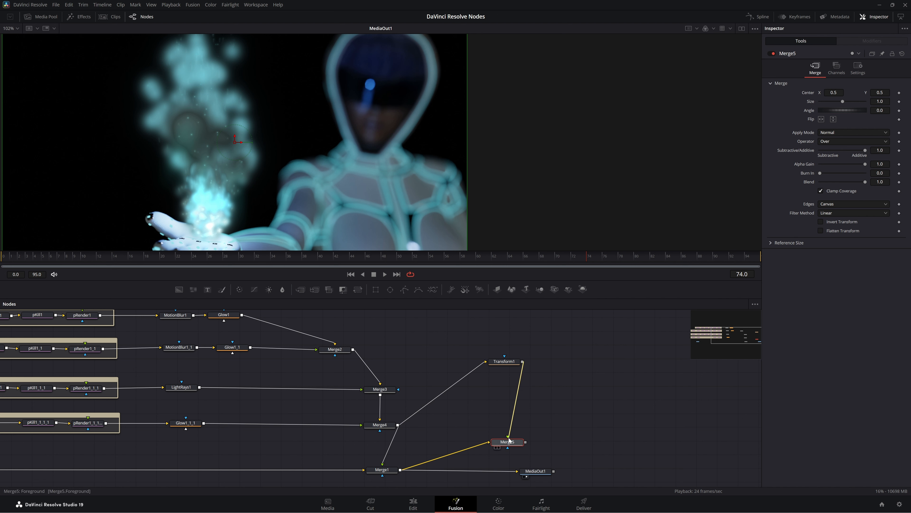
pyautogui.press('1')
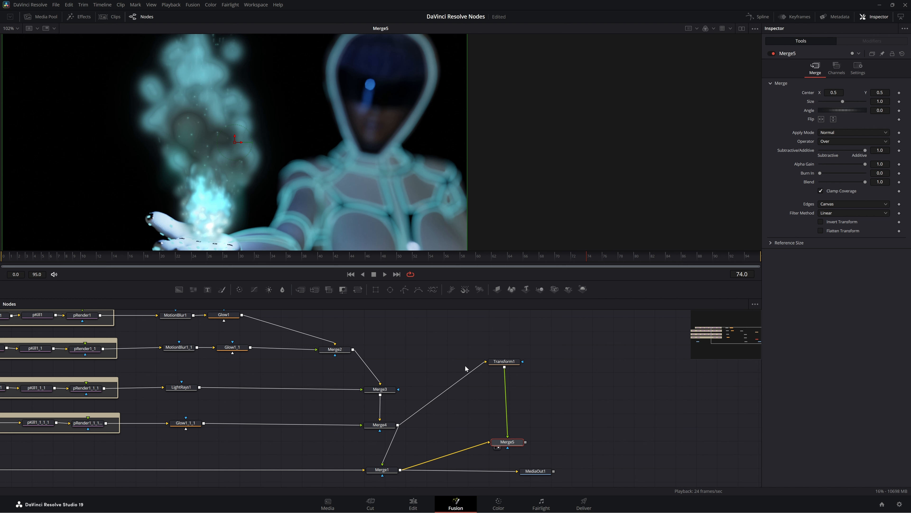
# - Position Transform1's particle copy over the helmet visor at about 0.82, 0.64, with Size 0.383 and Aspect 1.26
pyautogui.click(515, 360)
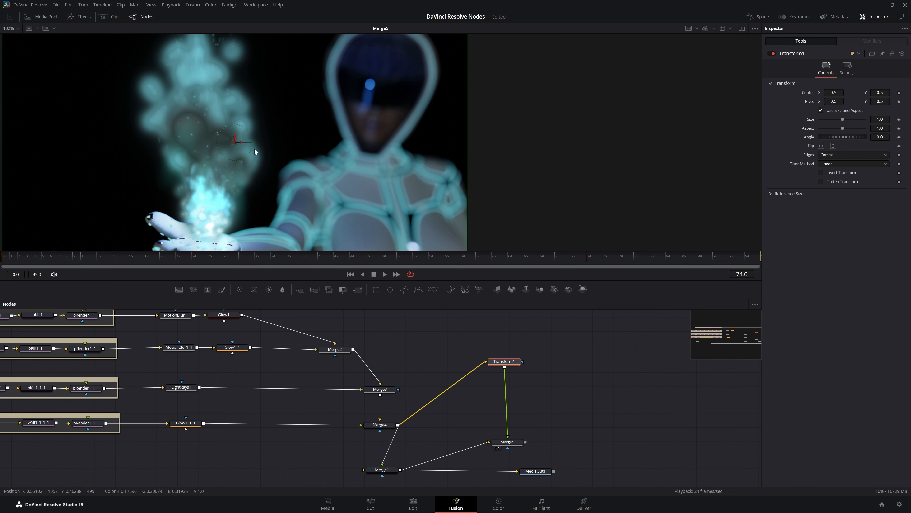
pyautogui.moveTo(235, 142); pyautogui.dragTo(395, 98)
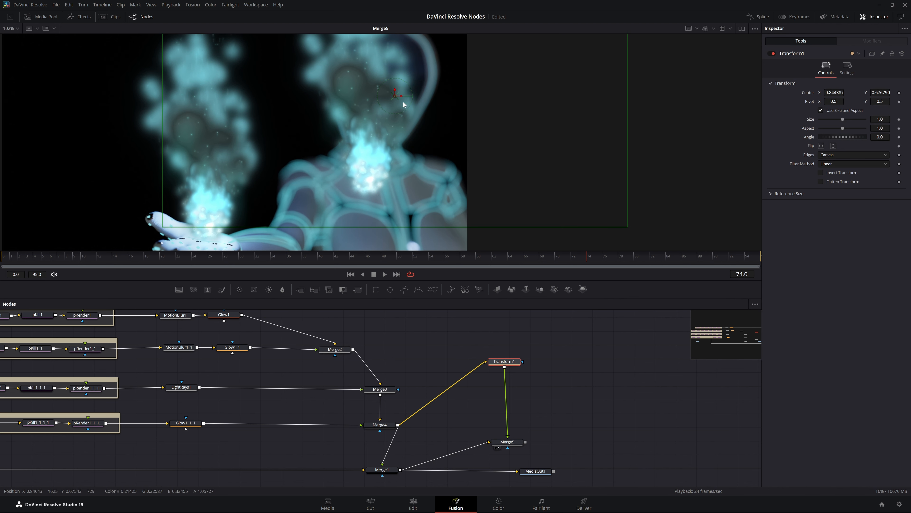
pyautogui.moveTo(842, 119)
pyautogui.mouseDown()
pyautogui.moveTo(831, 119)
pyautogui.moveTo(844, 128)
pyautogui.mouseUp()
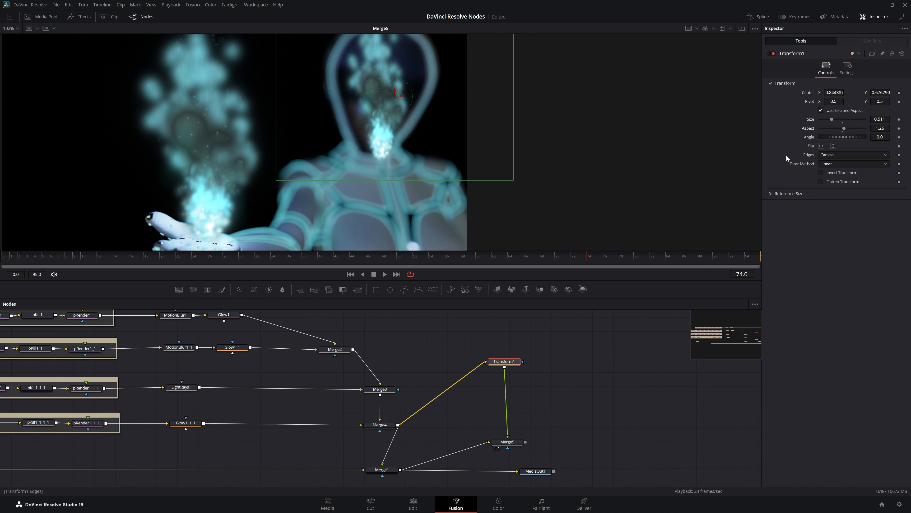
pyautogui.moveTo(831, 119); pyautogui.dragTo(829, 119)
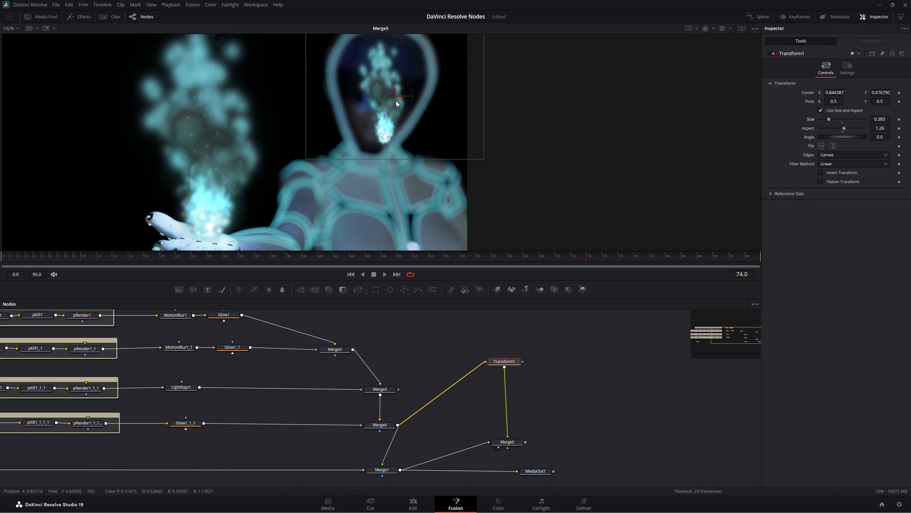
pyautogui.moveTo(394, 97); pyautogui.dragTo(384, 107)
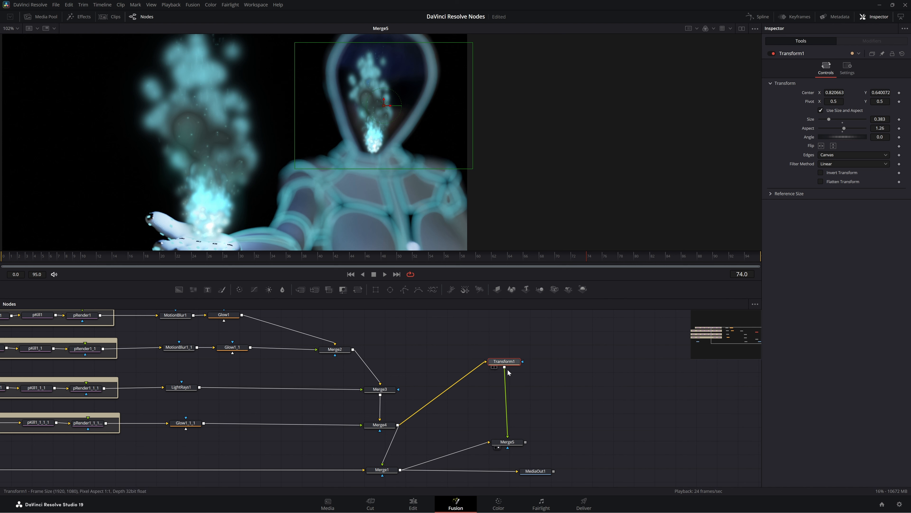
# - Set Merge5's Apply Mode to Screen and its Blend to 0.299, and play back the visor reflection
pyautogui.click(510, 444)
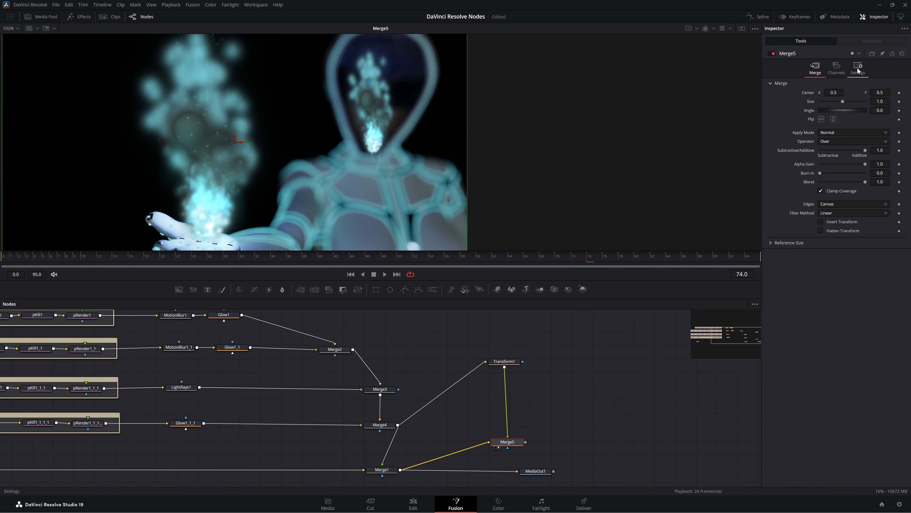
pyautogui.click(838, 133)
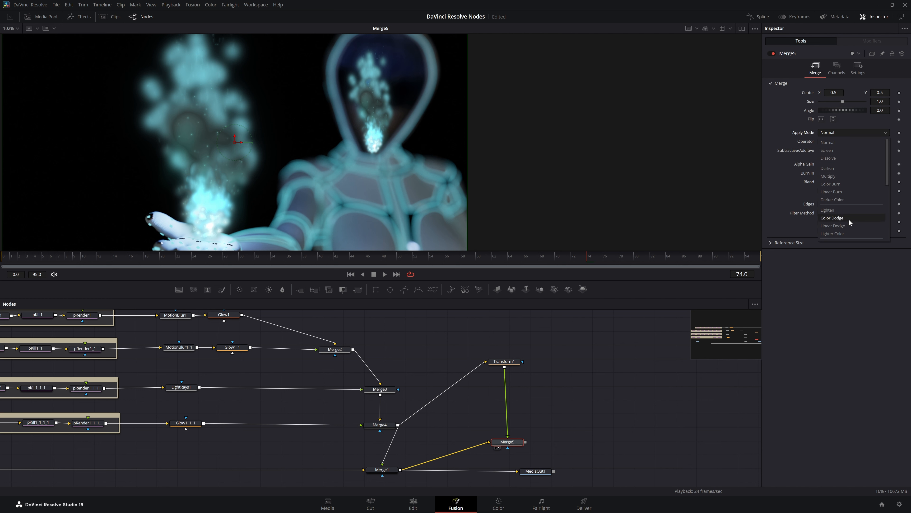
pyautogui.click(844, 150)
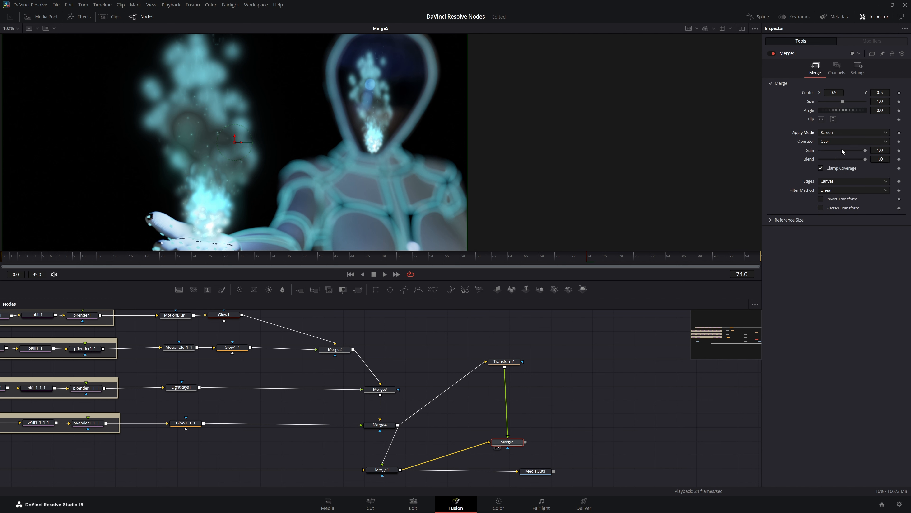
pyautogui.click(858, 69)
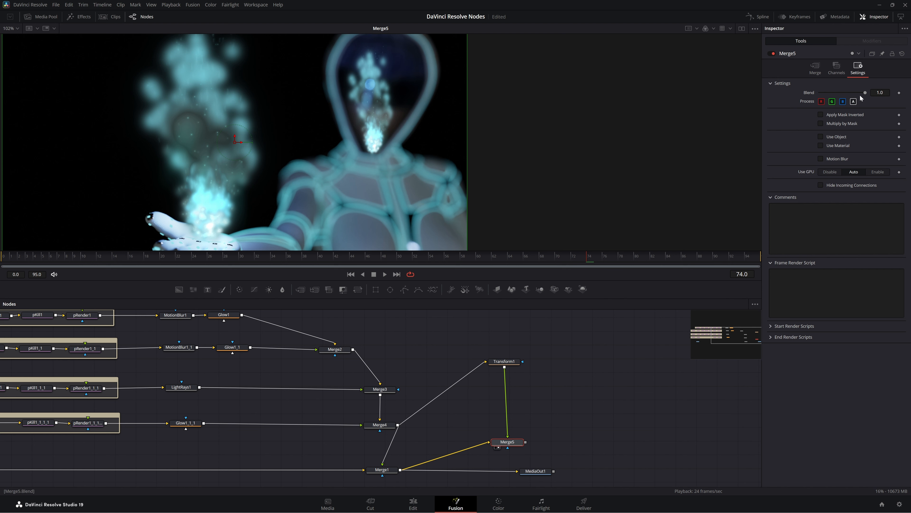
pyautogui.moveTo(865, 94); pyautogui.dragTo(834, 94)
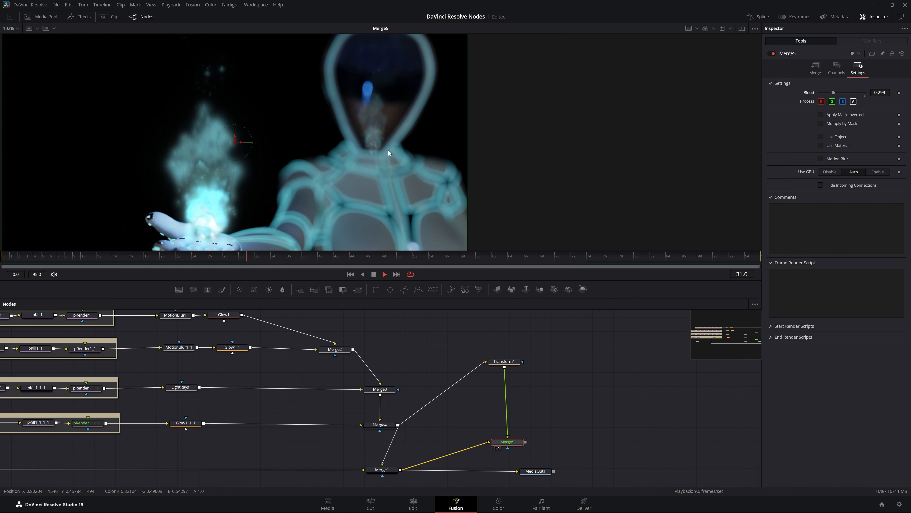
pyautogui.click(384, 275)
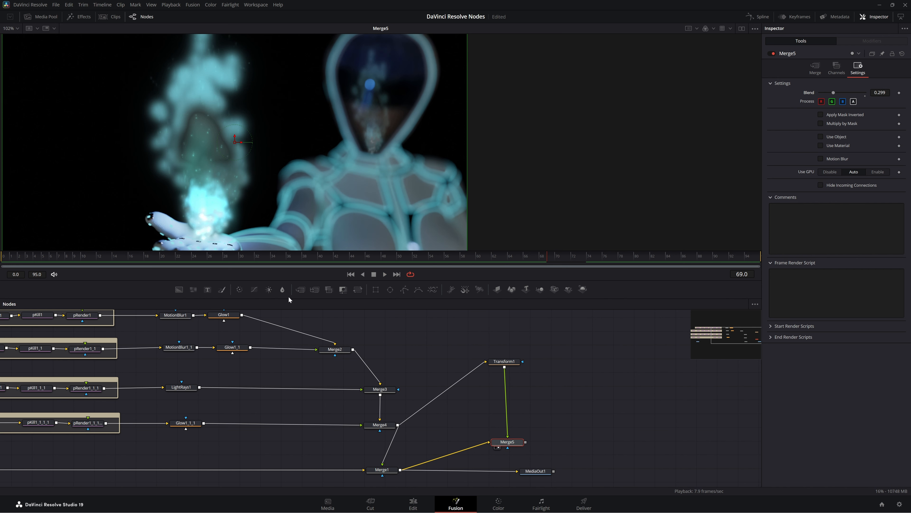
# - Insert a Blur node between Transform1 and Merge5, set its Blur Size to 7.1 and play back the result
pyautogui.moveTo(457, 398); pyautogui.dragTo(508, 406)
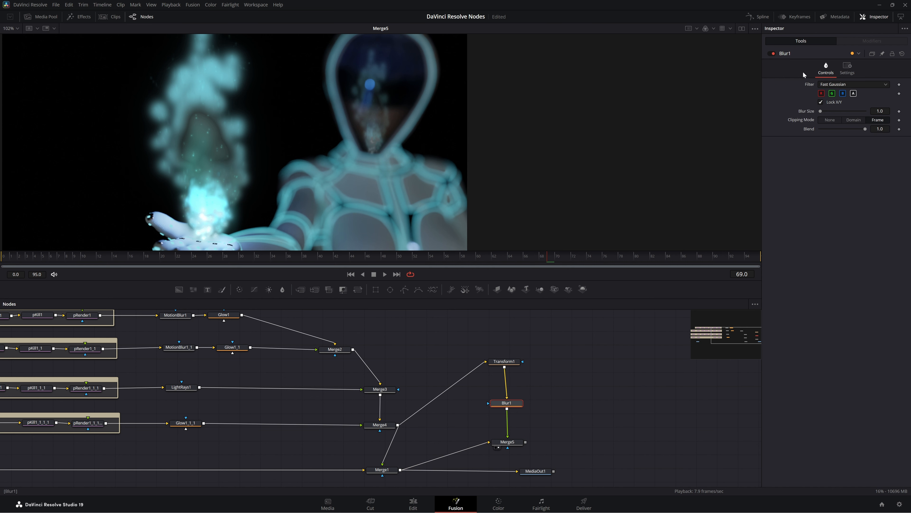
pyautogui.moveTo(823, 112); pyautogui.dragTo(824, 112)
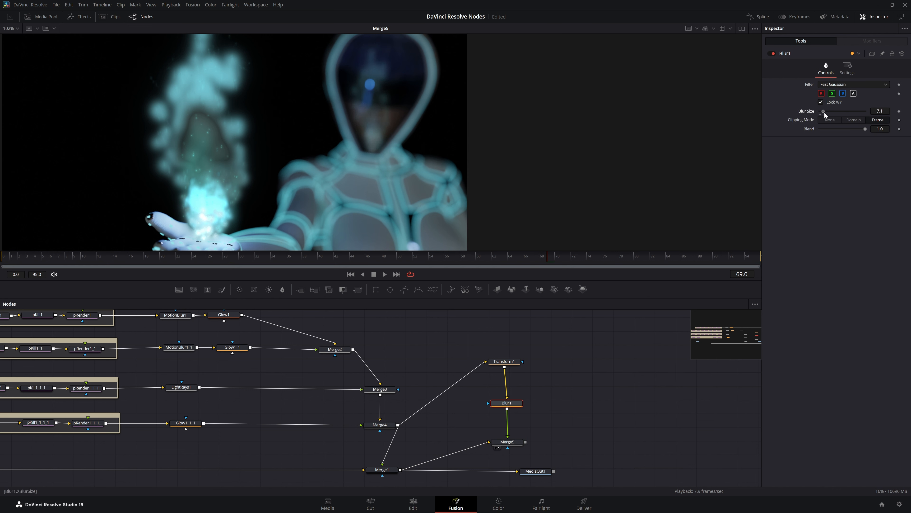
pyautogui.click(385, 274)
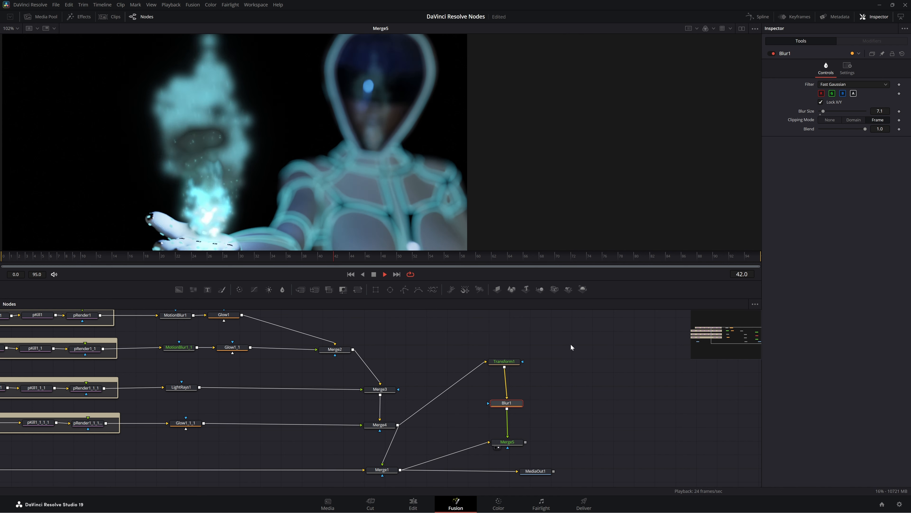
pyautogui.click(374, 275)
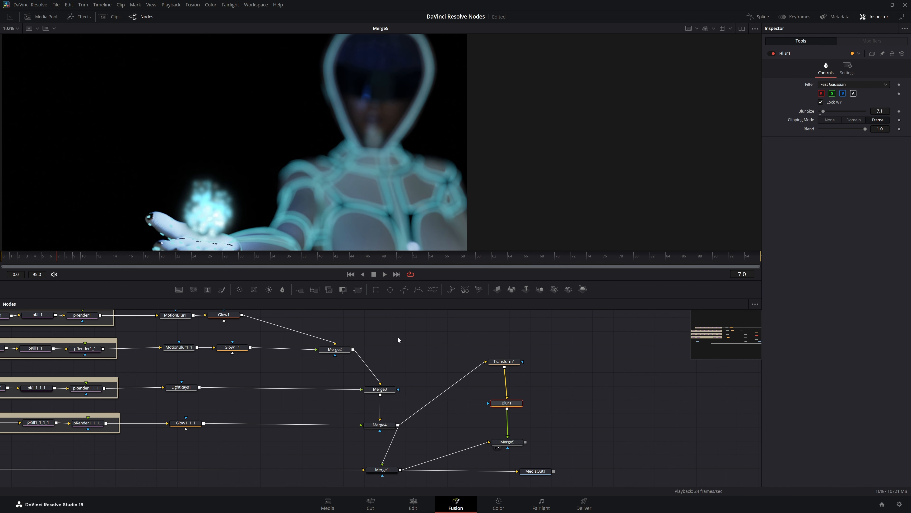
# - Scrub through the composite to examine how the flames, smoke and visor reflection develop across the frames
pyautogui.moveTo(398, 339); pyautogui.dragTo(602, 335)
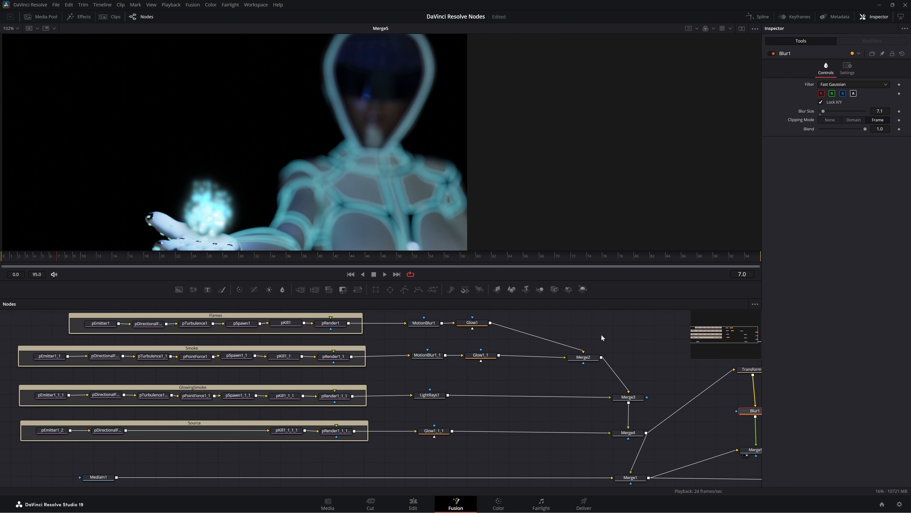
pyautogui.click(325, 257)
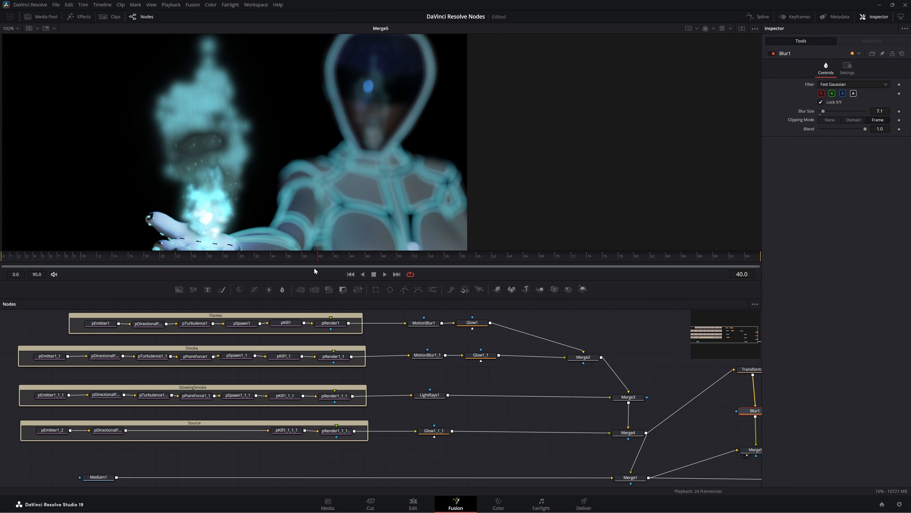
pyautogui.moveTo(239, 259); pyautogui.dragTo(208, 261)
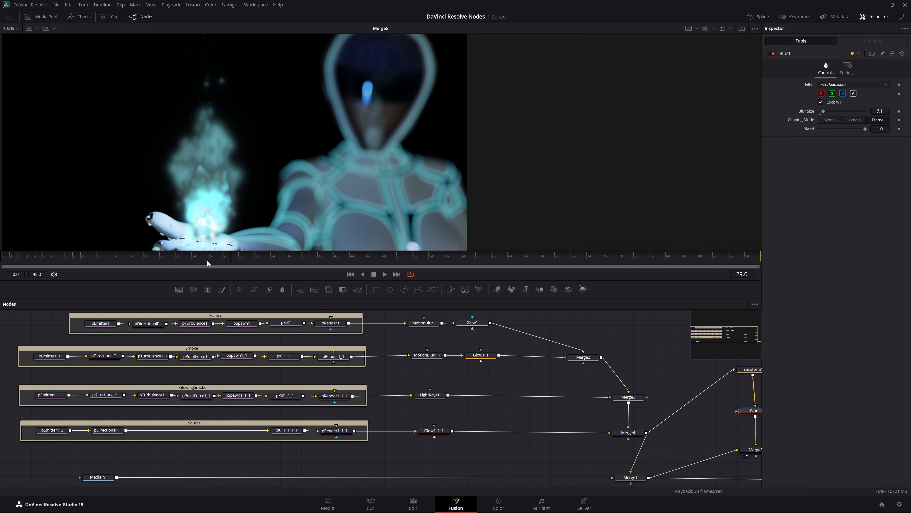
pyautogui.click(350, 257)
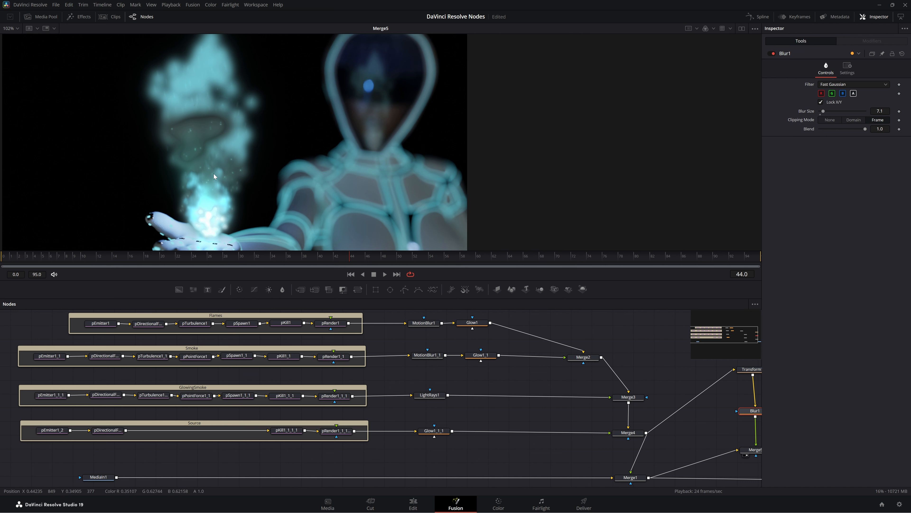
pyautogui.moveTo(350, 258)
pyautogui.mouseDown()
pyautogui.moveTo(505, 262)
pyautogui.moveTo(358, 265)
pyautogui.mouseUp()
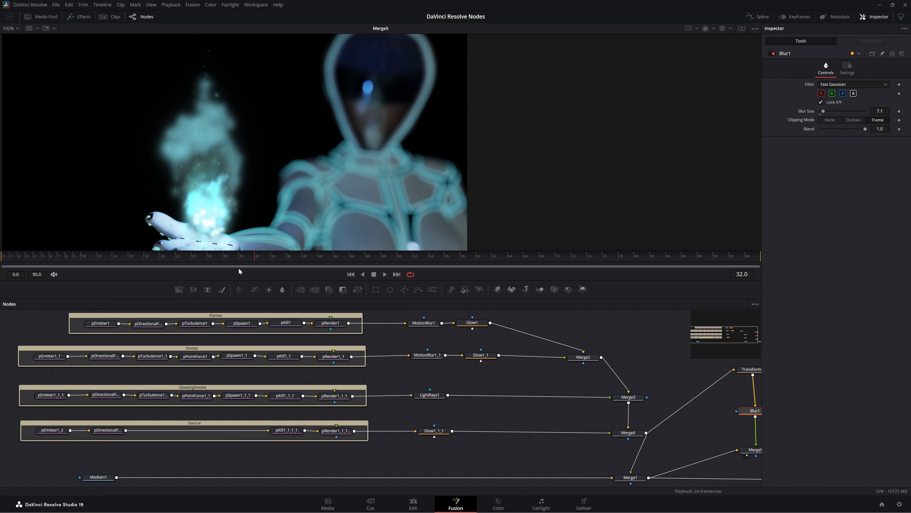
pyautogui.moveTo(629, 268); pyautogui.dragTo(492, 268)
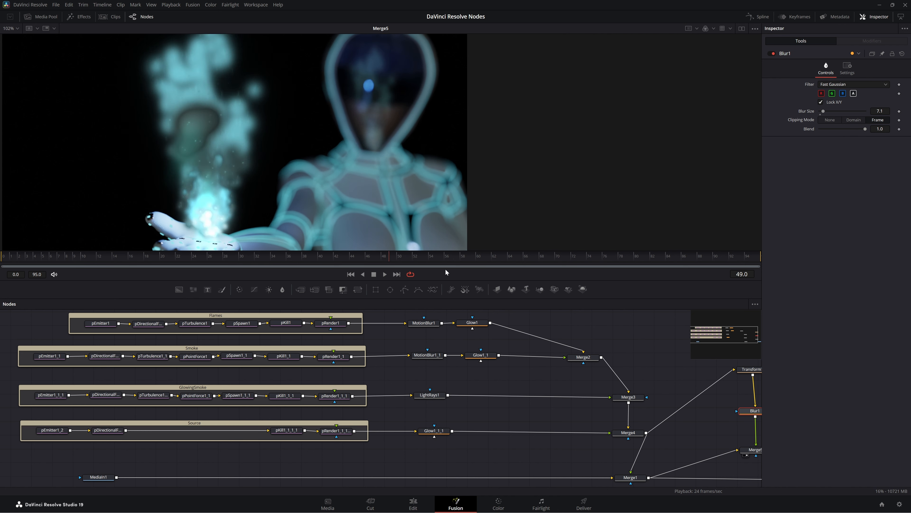
pyautogui.click(387, 275)
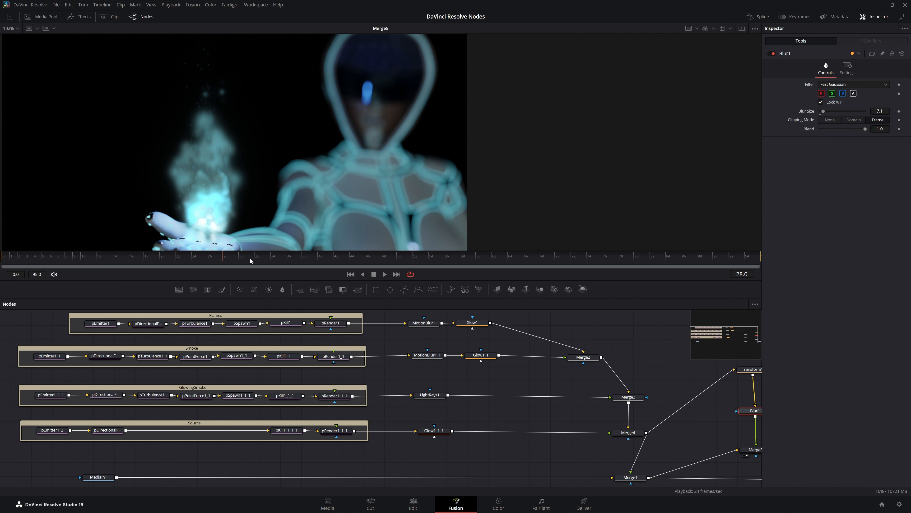
# - Go to frame 0 and set Pre-Generate Frames to 100 on pRender1 in the Flames group
pyautogui.moveTo(225, 257); pyautogui.dragTo(3, 261)
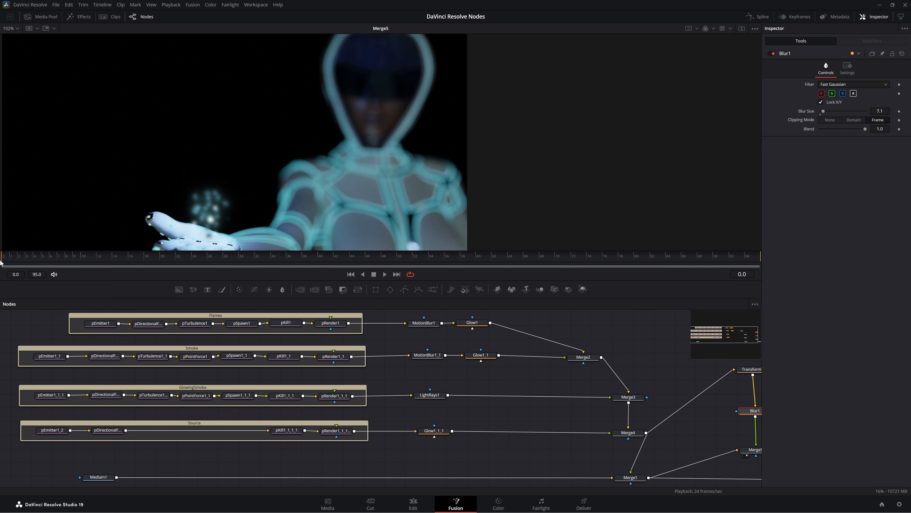
pyautogui.click(332, 326)
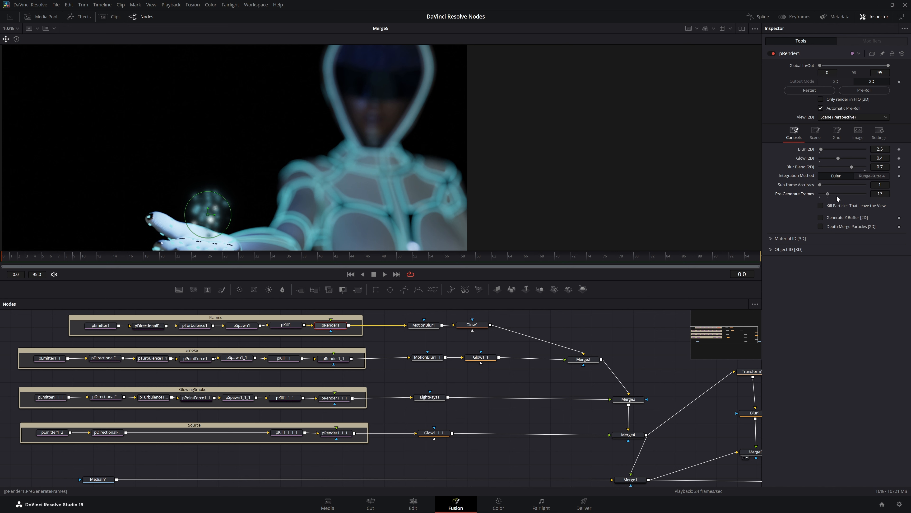
pyautogui.moveTo(837, 196); pyautogui.dragTo(882, 197)
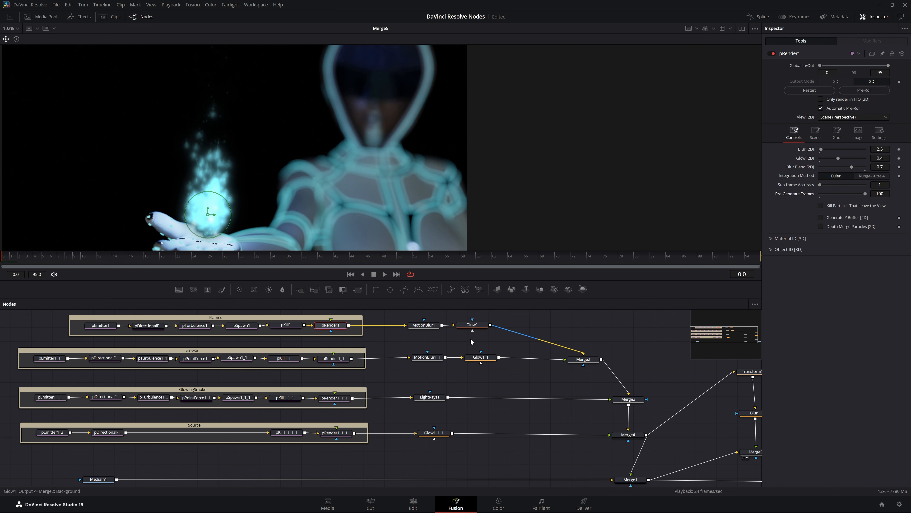
# - Set Pre-Generate Frames to 100 on the pRender nodes of the Smoke, GlowingSmoke and Source groups, and play back the composite
pyautogui.click(336, 361)
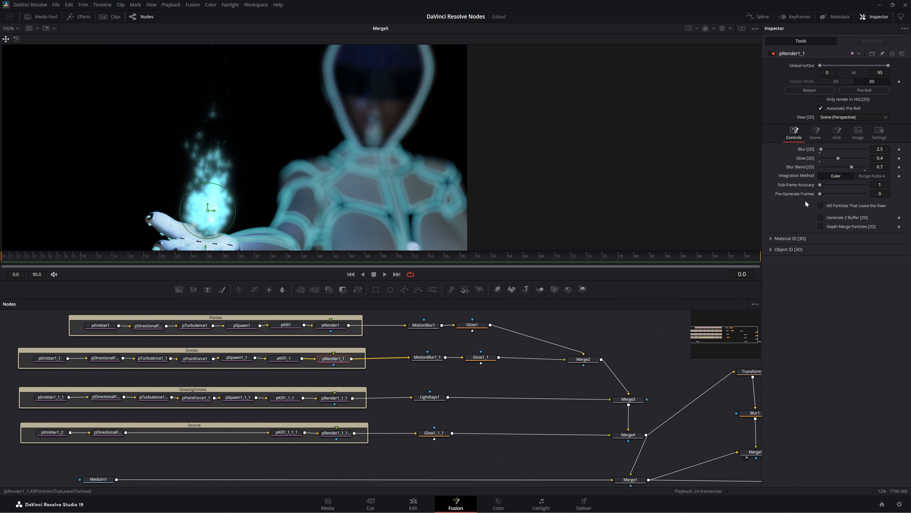
pyautogui.moveTo(822, 195); pyautogui.dragTo(882, 195)
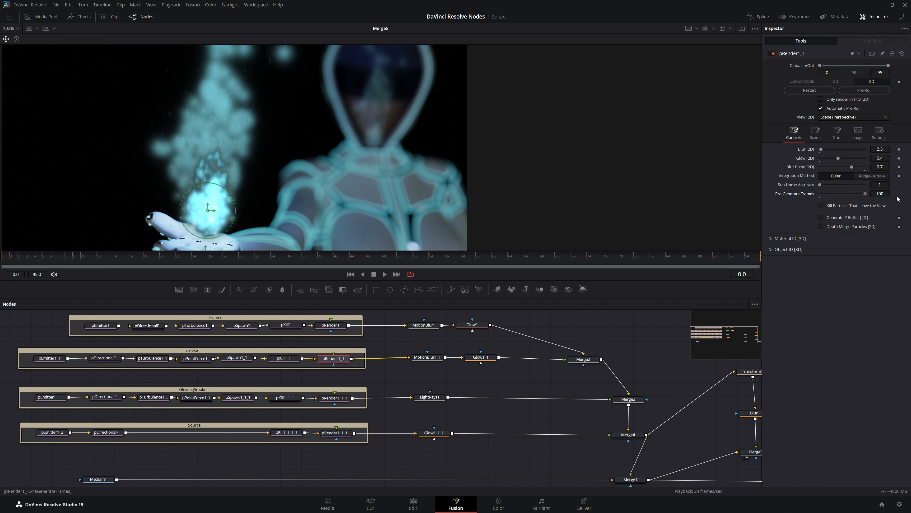
pyautogui.click(335, 398)
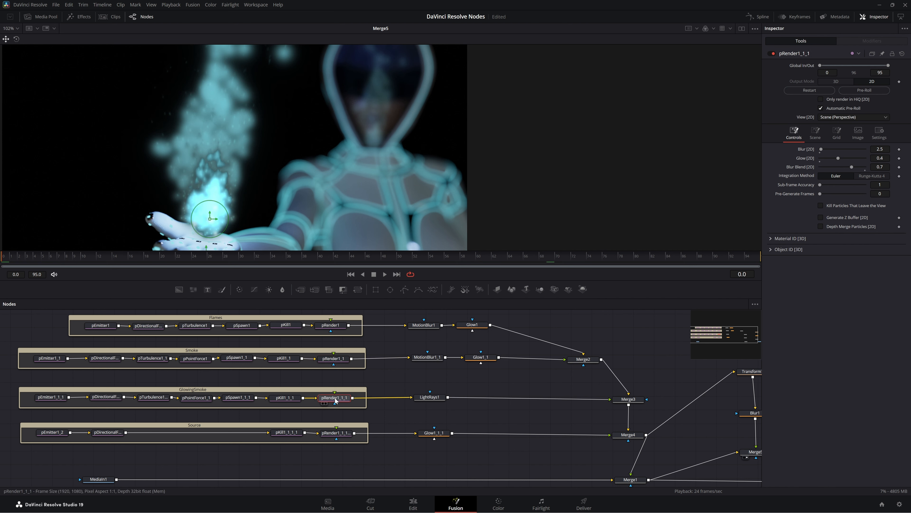
pyautogui.moveTo(821, 194); pyautogui.dragTo(875, 194)
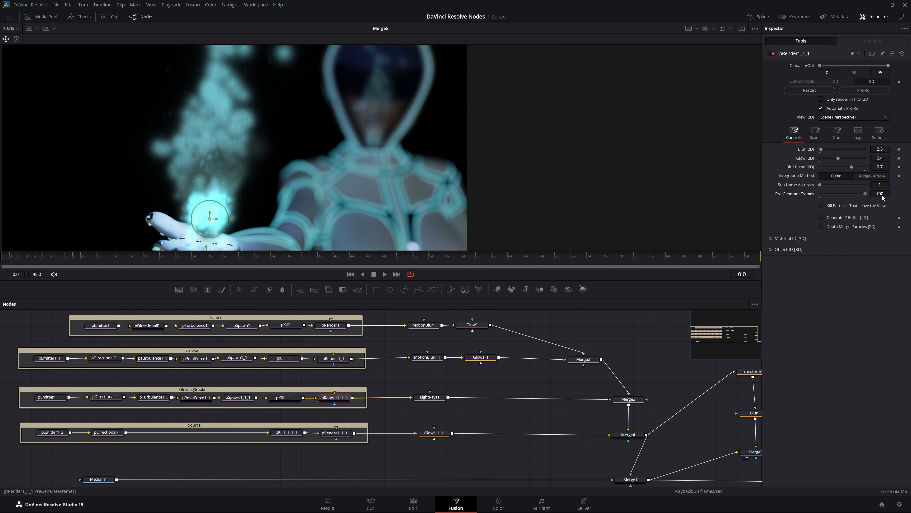
pyautogui.click(335, 434)
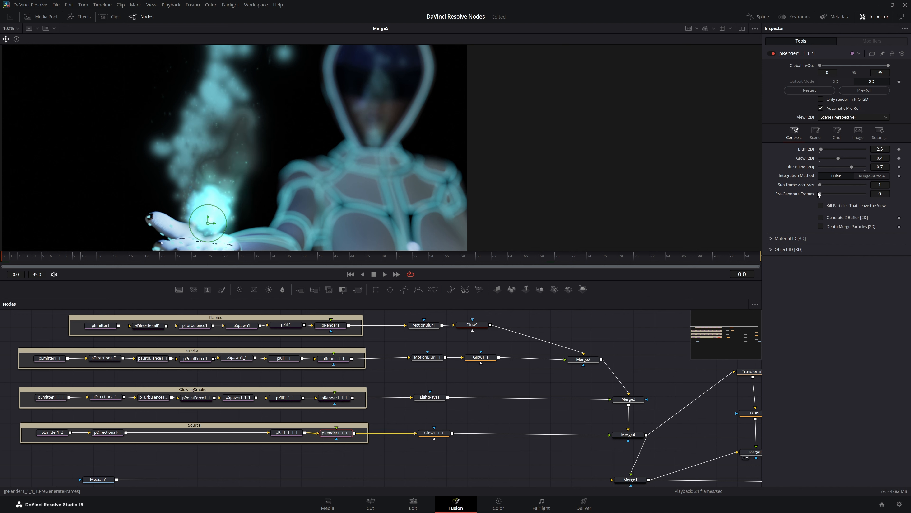
pyautogui.moveTo(820, 194); pyautogui.dragTo(869, 196)
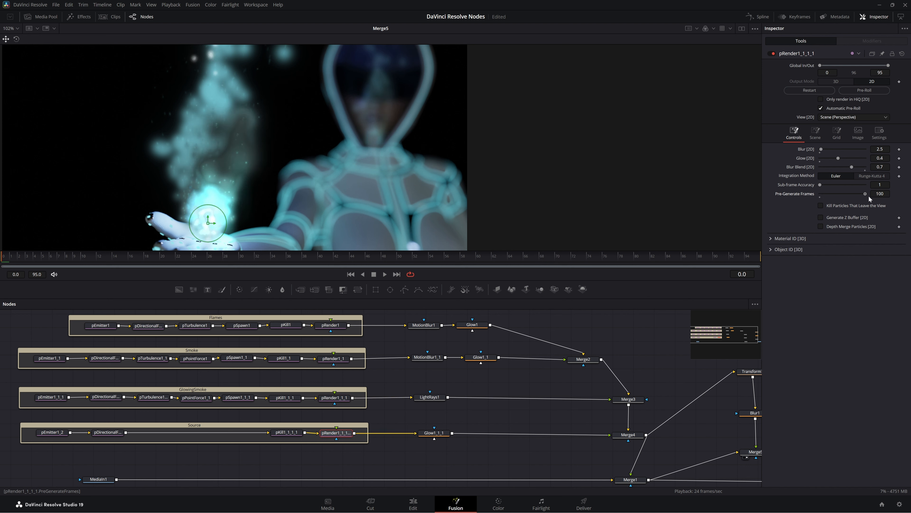
pyautogui.click(386, 274)
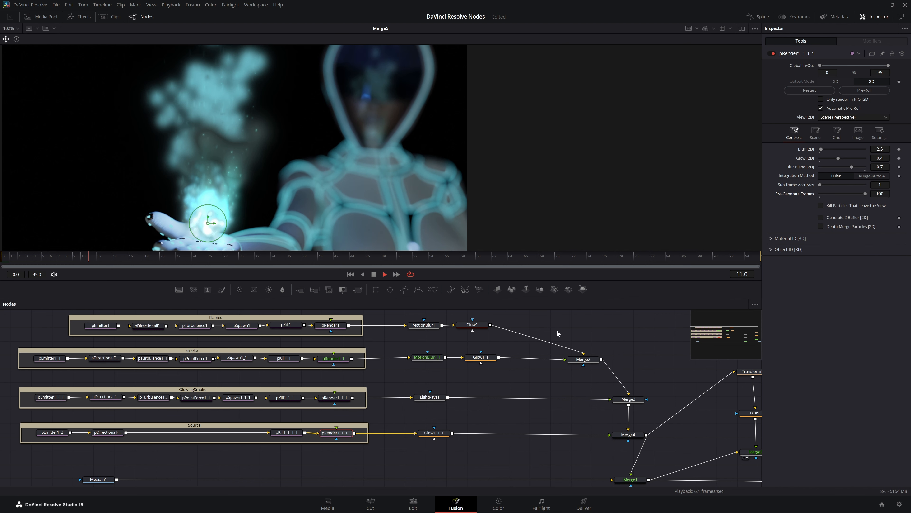